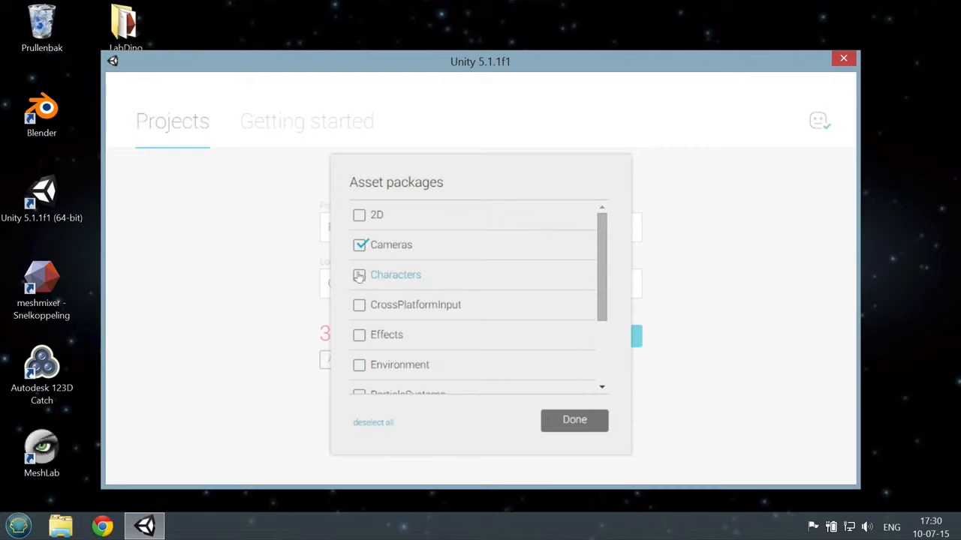
Step: Include the Environment asset package and create the 3D project Project3
scroll(506, 276, down, 3)
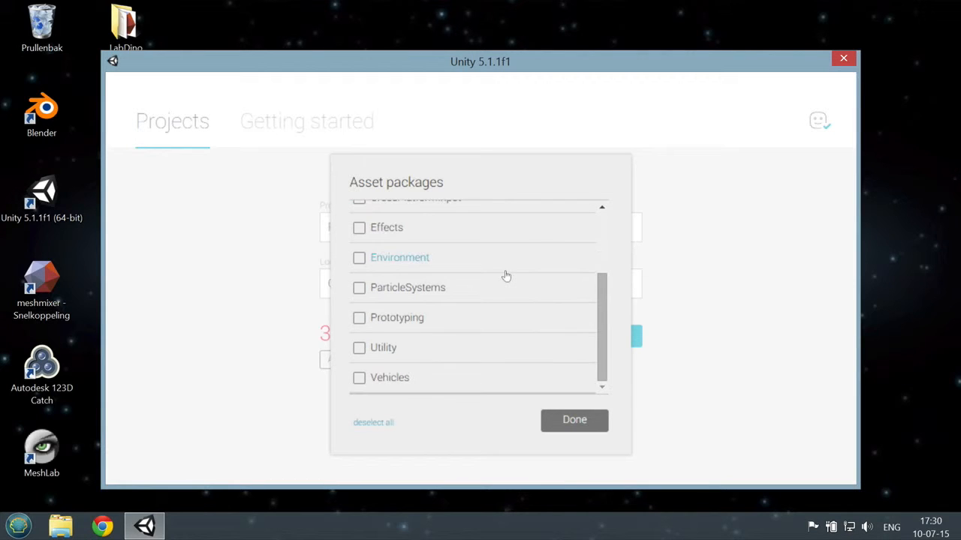
click(359, 258)
click(587, 423)
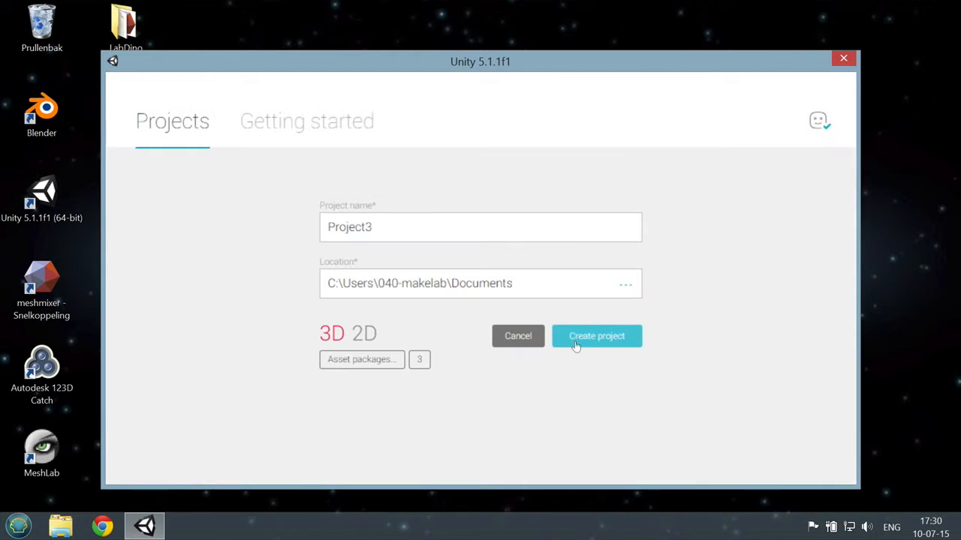
click(610, 344)
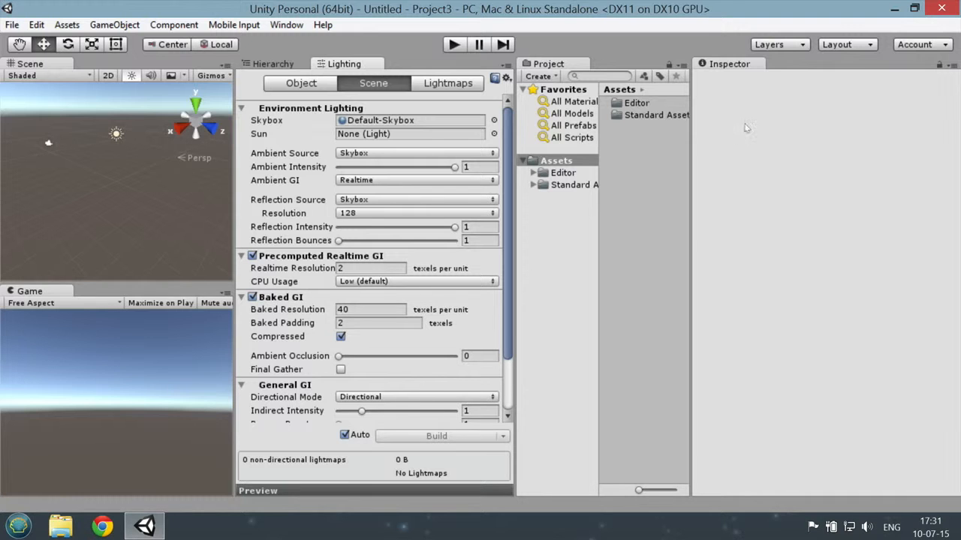
Step: Apply the 2 by 3 window layout, widening the Project panel and narrowing the Scene and Game views
click(839, 46)
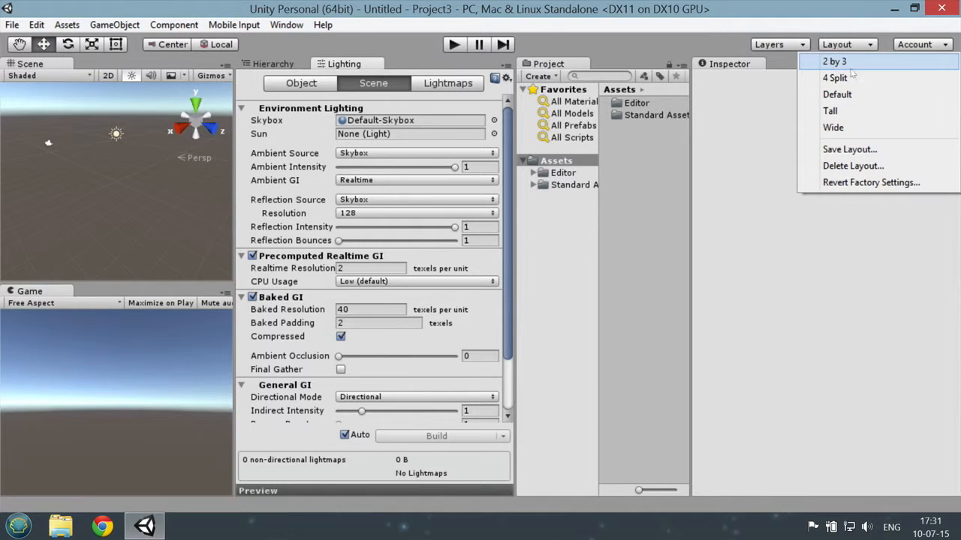
click(835, 95)
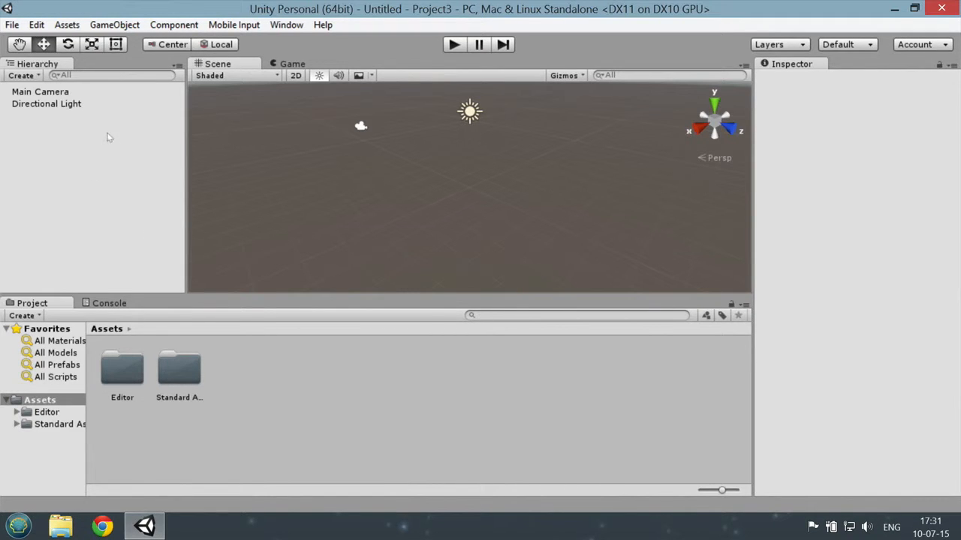
click(858, 45)
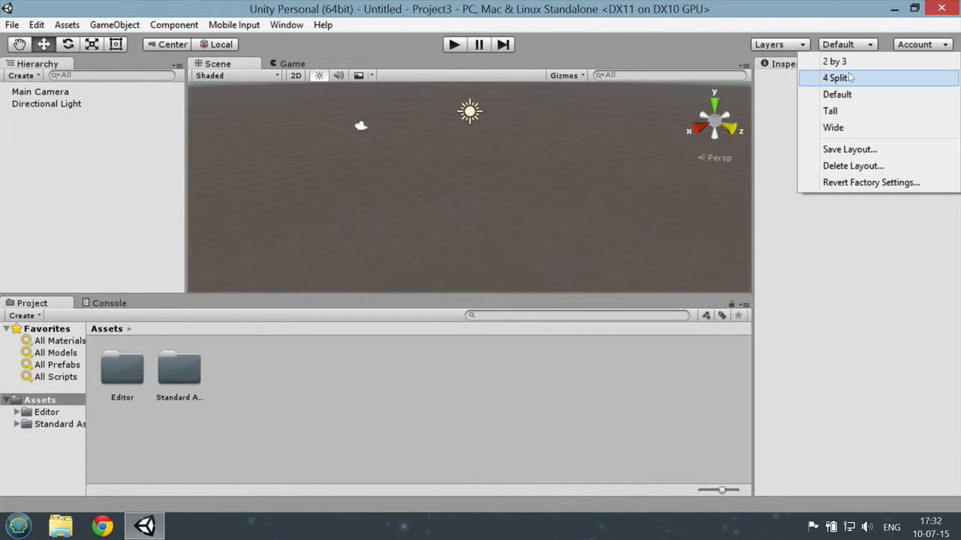
click(834, 63)
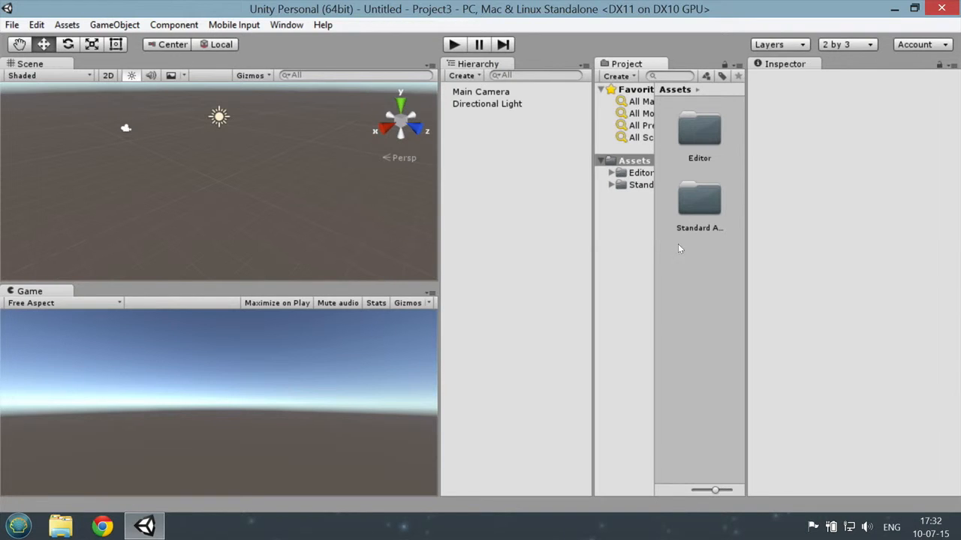
drag(592, 255, 470, 257)
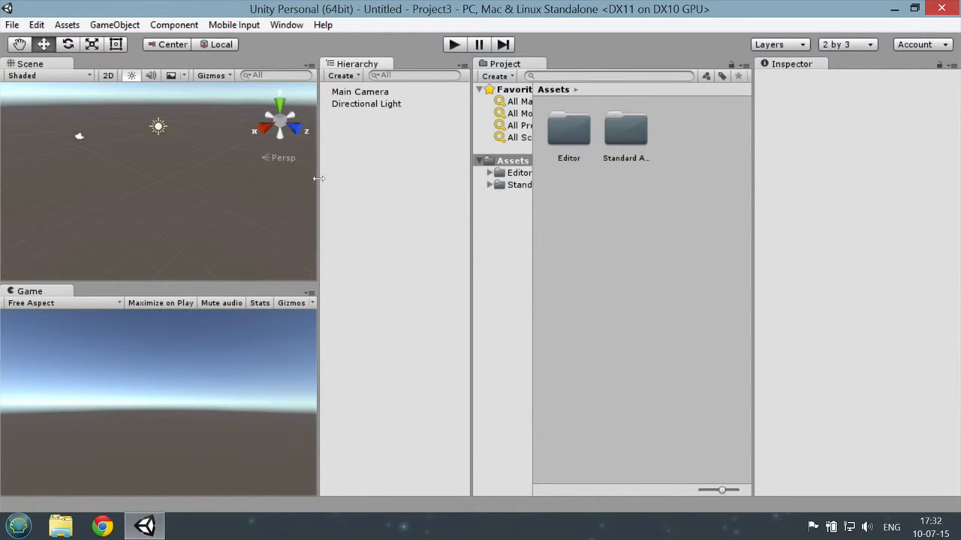
drag(319, 178, 301, 178)
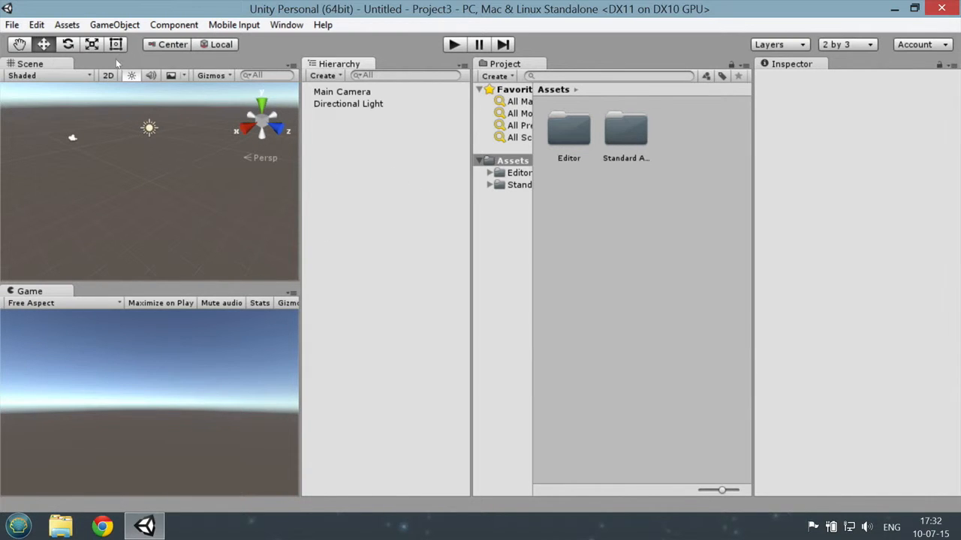
Step: Add a 3D Terrain object to the scene and set its X, Y and Z scale to 5
click(115, 24)
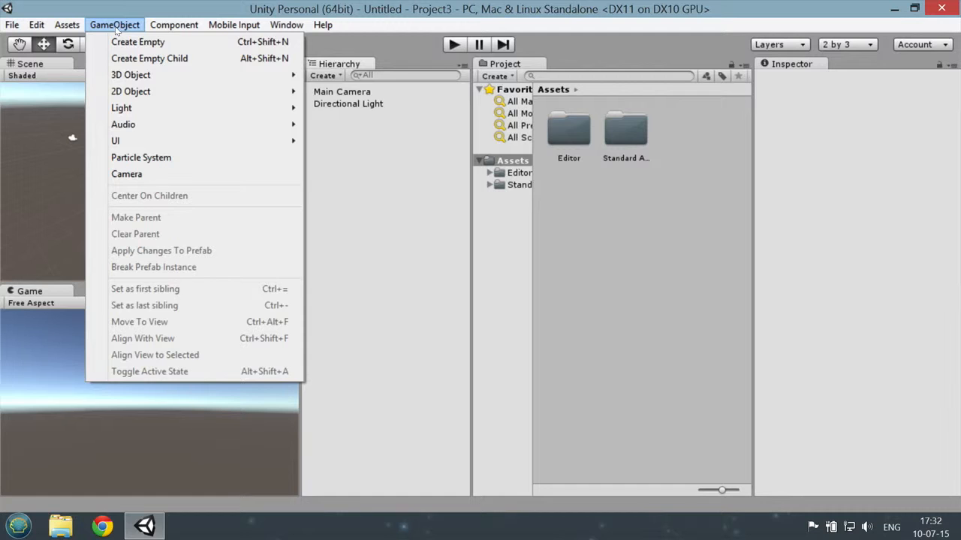
mouse_move(117, 75)
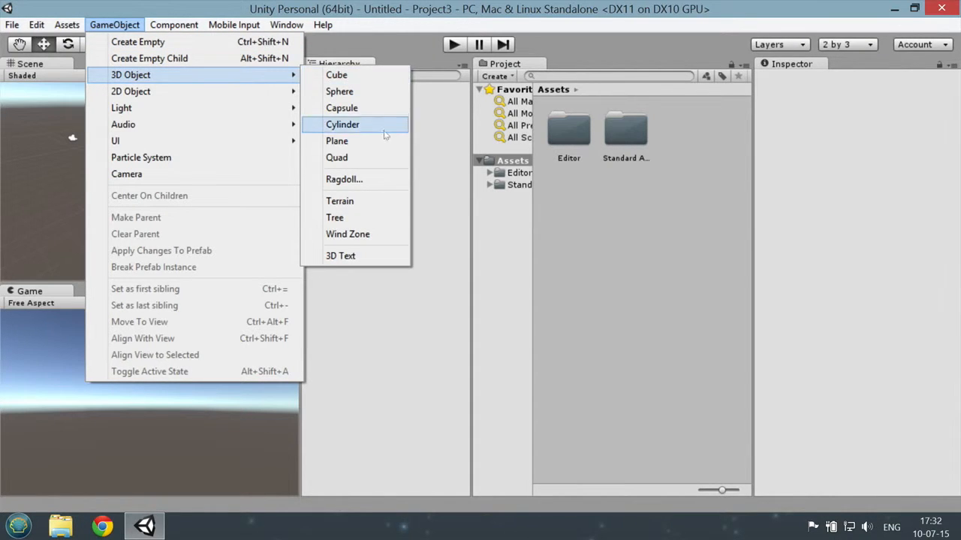
click(341, 204)
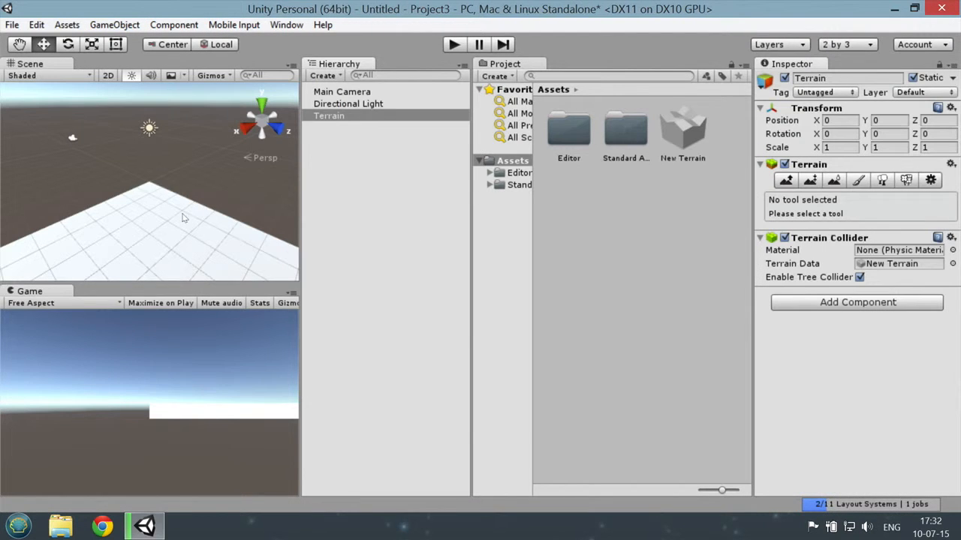
click(844, 147)
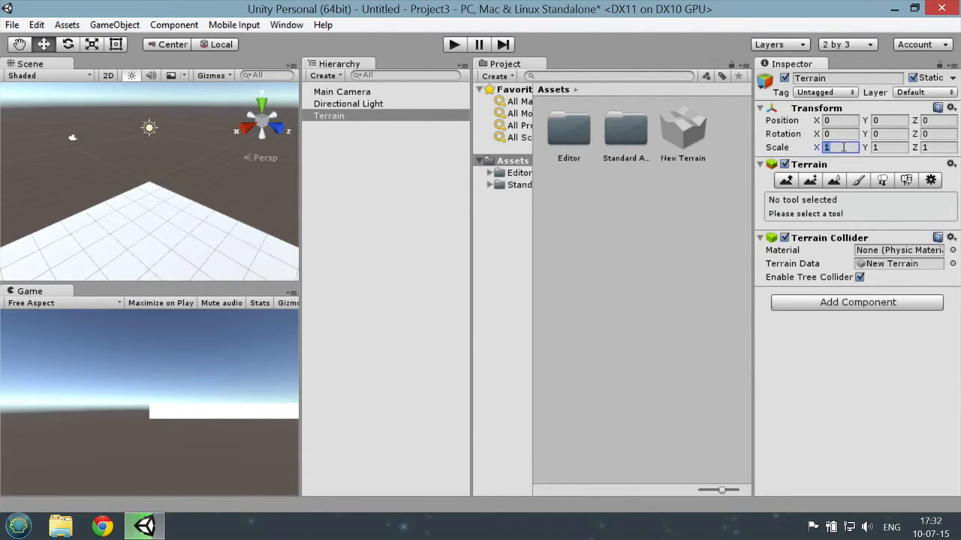
key(Tab)
key(Tab)
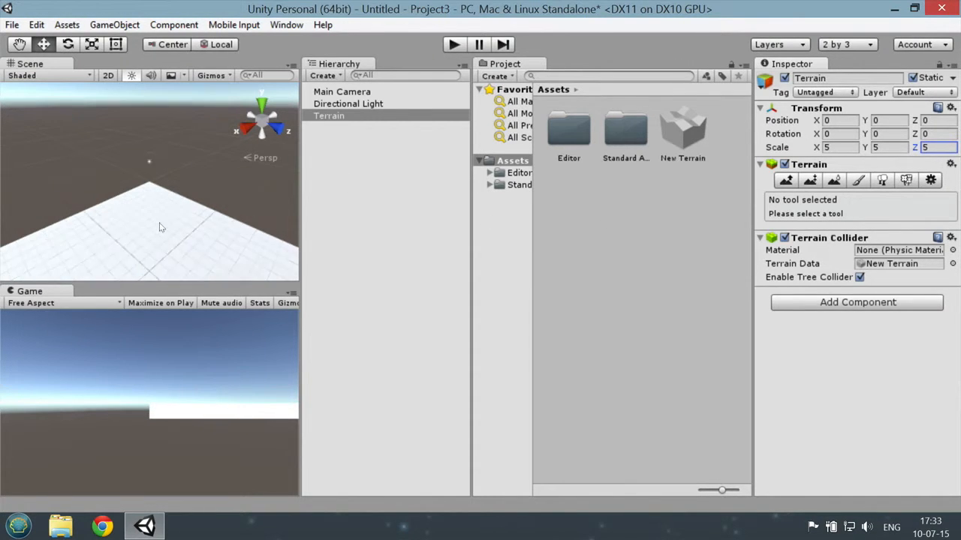
Step: Widen the Inspector panel and select the Terrain object
scroll(161, 223, down, 5)
scroll(160, 229, up, 3)
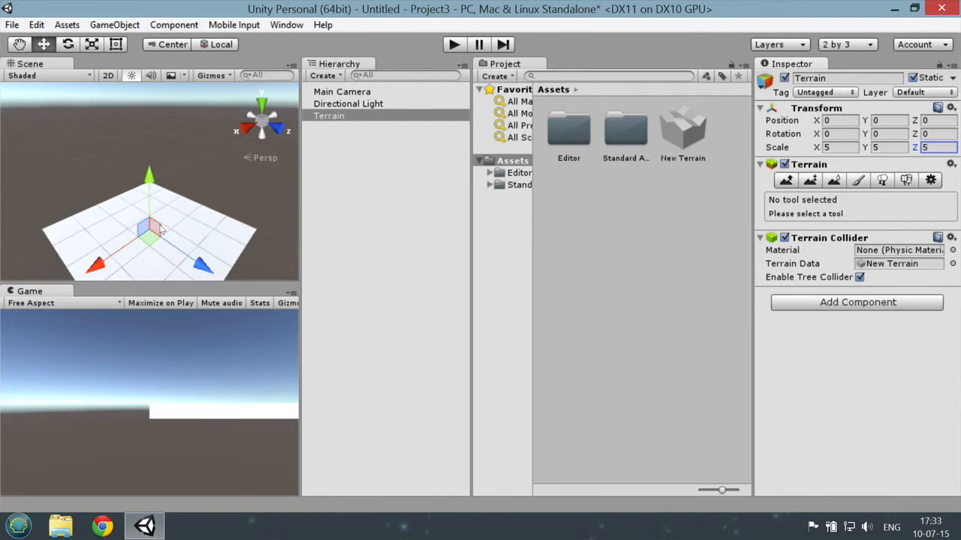
double_click(345, 117)
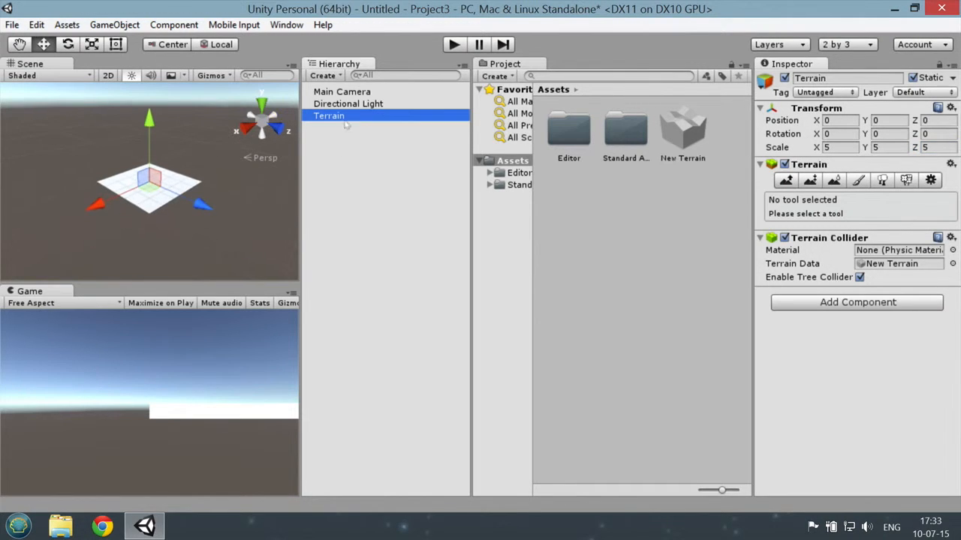
scroll(219, 170, up, 5)
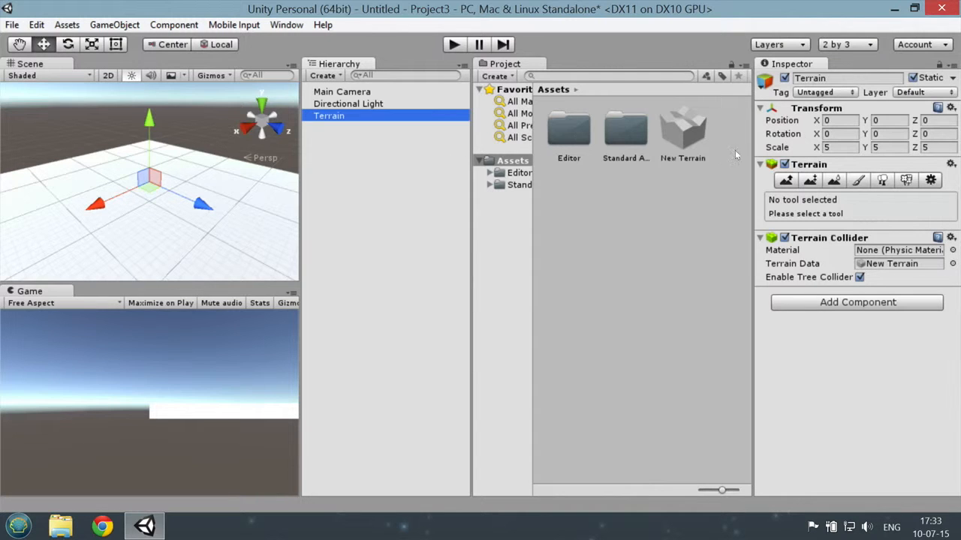
drag(751, 98, 642, 97)
click(332, 117)
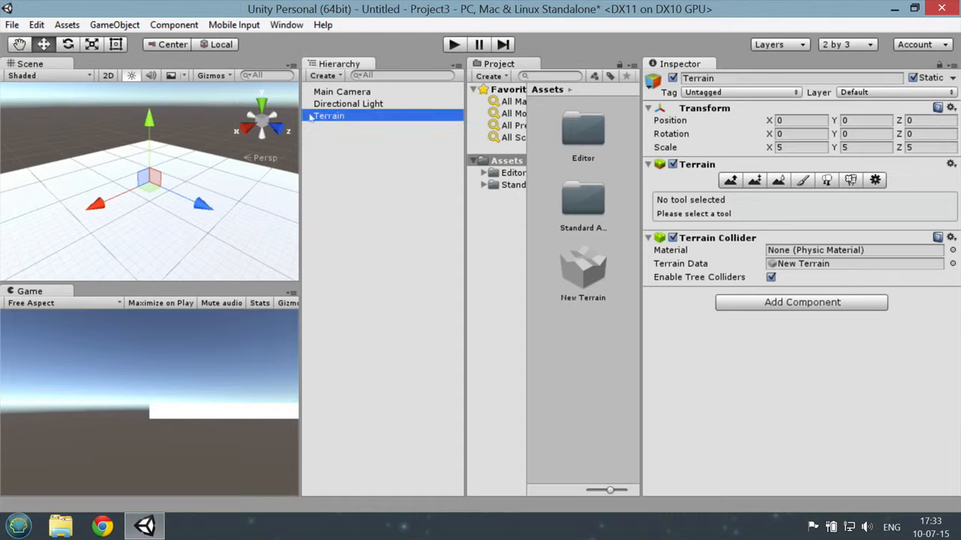
Step: Sculpt curved ridges around the terrain and small central peaks with Raise / Lower Terrain and the soft round brush
click(731, 182)
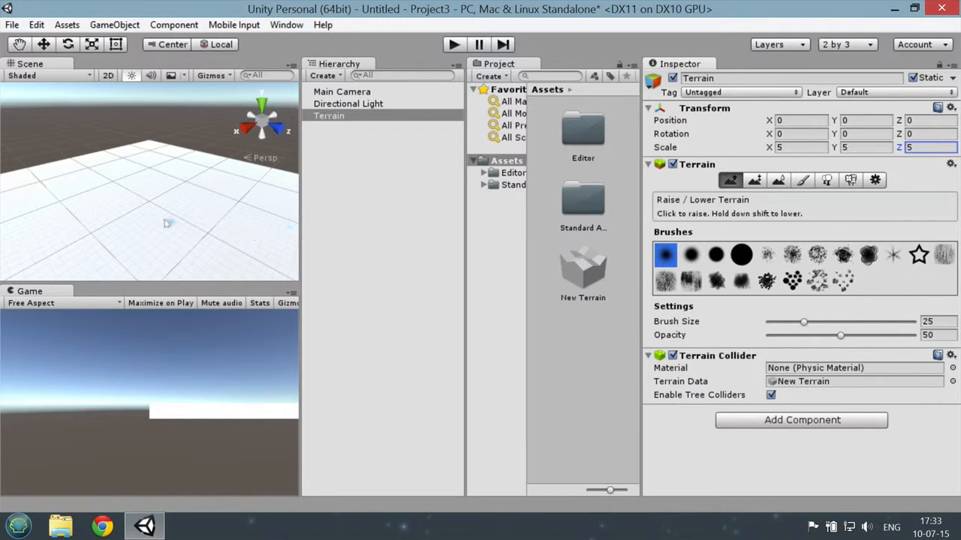
mouse_move(127, 214)
mouse_down()
mouse_move(237, 214)
mouse_move(244, 239)
mouse_move(199, 251)
mouse_move(72, 233)
mouse_move(54, 194)
mouse_move(75, 174)
mouse_move(127, 160)
mouse_move(195, 163)
mouse_up()
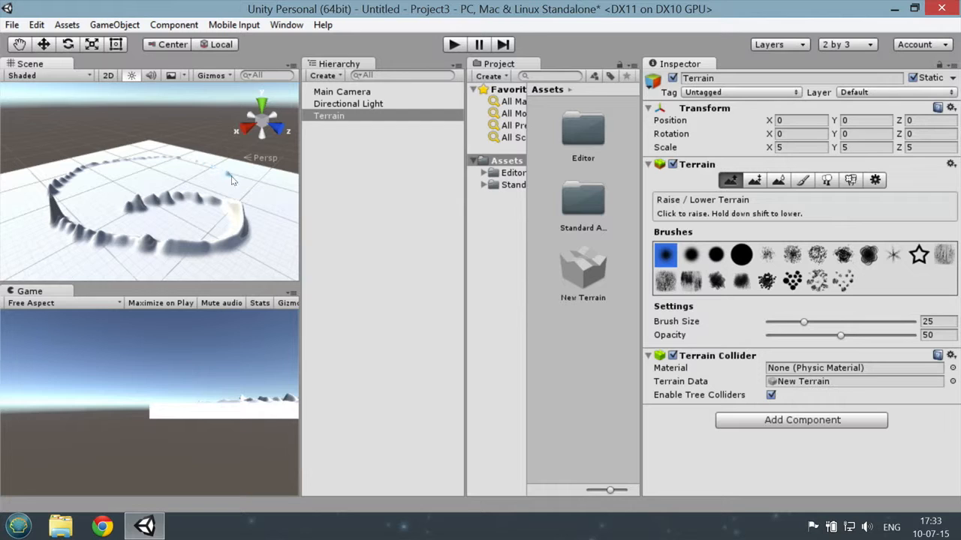
scroll(231, 257, down, 3)
mouse_move(242, 210)
mouse_down()
mouse_move(192, 248)
mouse_move(111, 258)
mouse_move(72, 215)
mouse_up()
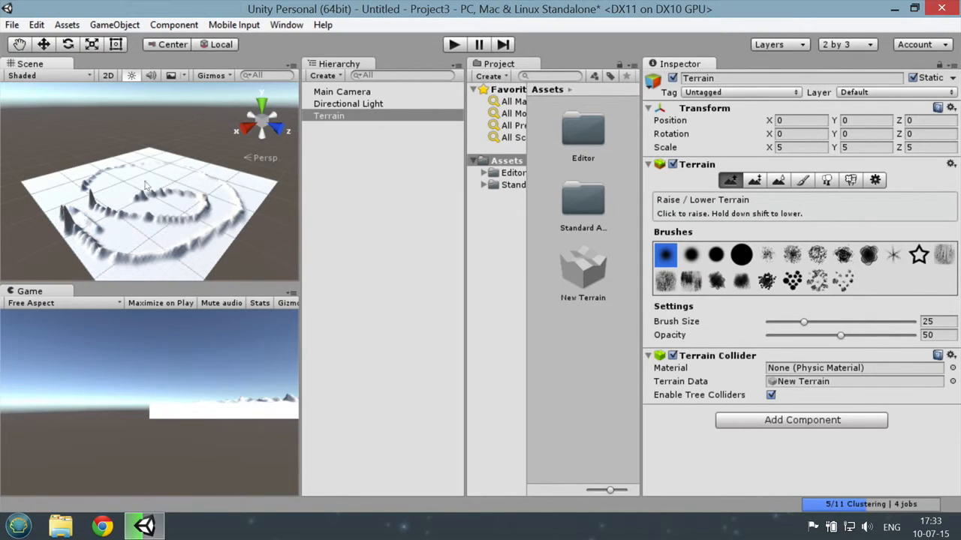
scroll(154, 171, up, 4)
drag(154, 171, 154, 169)
Step: Raise a cluster of mountains in the middle of the terrain using the solid round brush
click(739, 257)
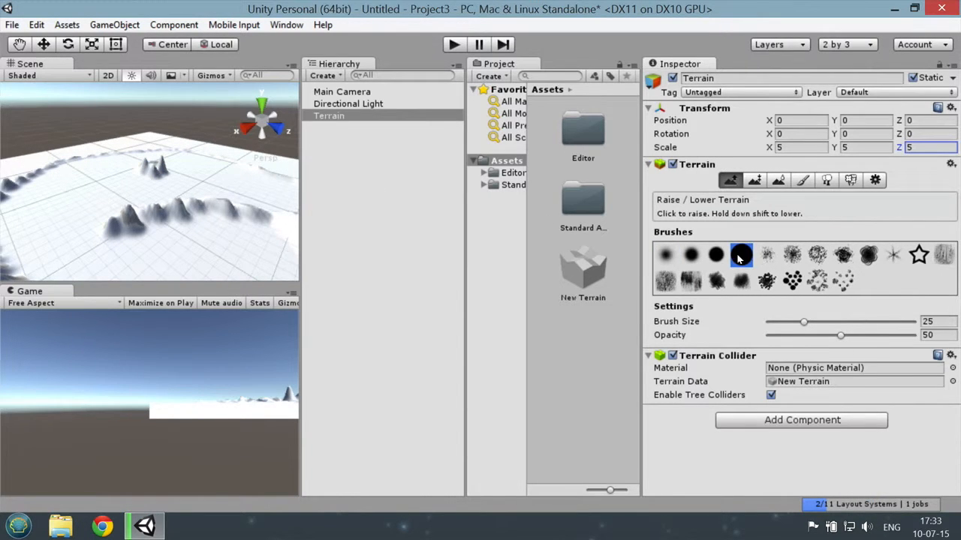
mouse_move(93, 187)
mouse_down()
mouse_move(267, 188)
mouse_move(225, 188)
mouse_move(203, 169)
mouse_up()
scroll(188, 238, down, 6)
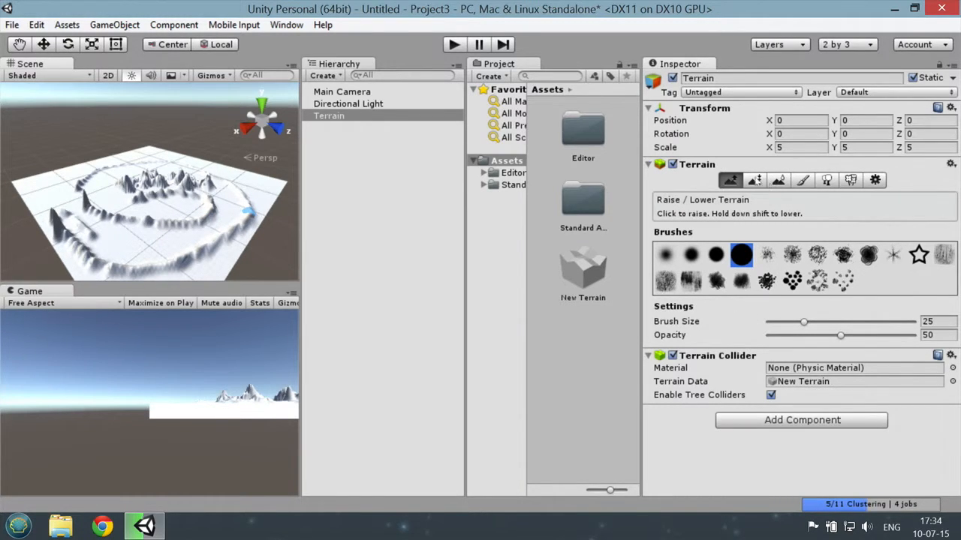
Step: Use Paint Height at a height of 19.1111 to build a round, flat-topped plateau in front of the central mountains
click(763, 183)
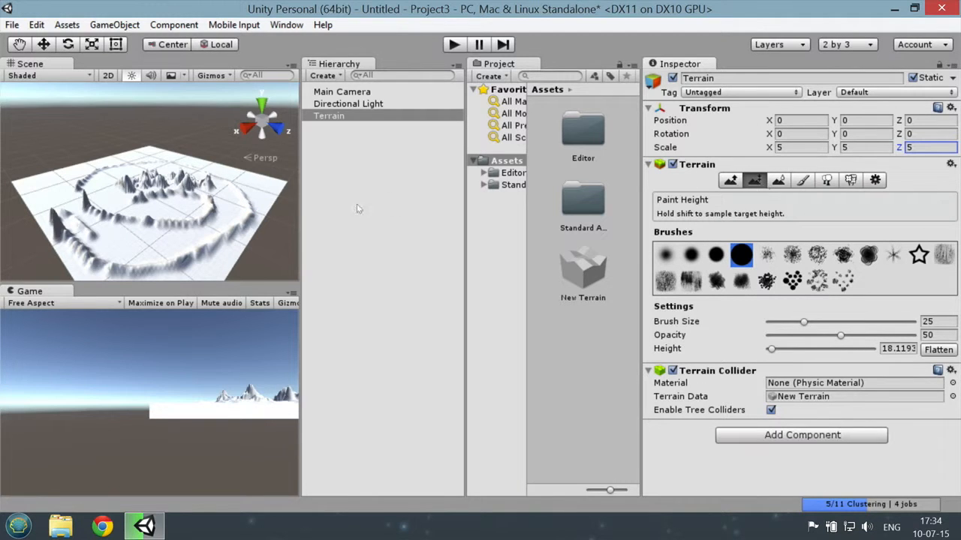
scroll(237, 209, up, 3)
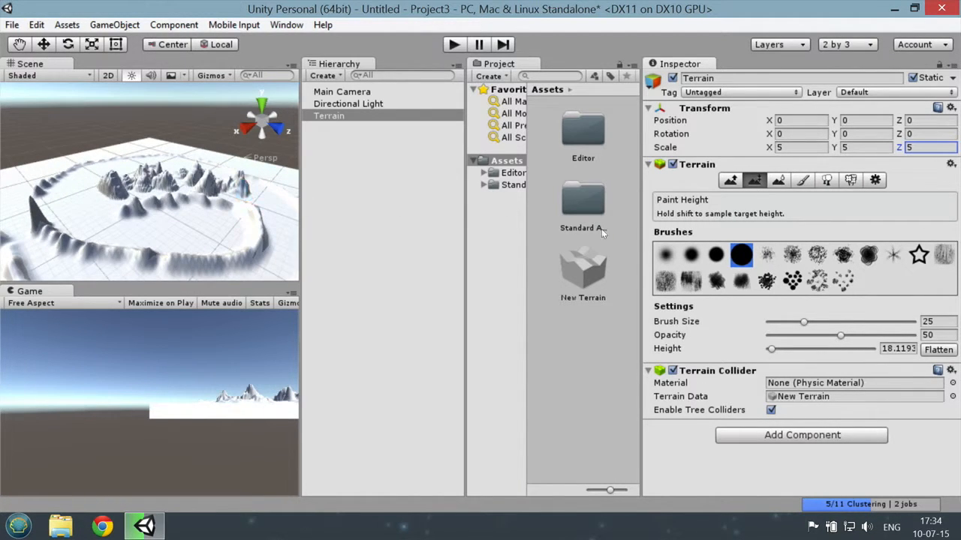
scroll(225, 208, up, 5)
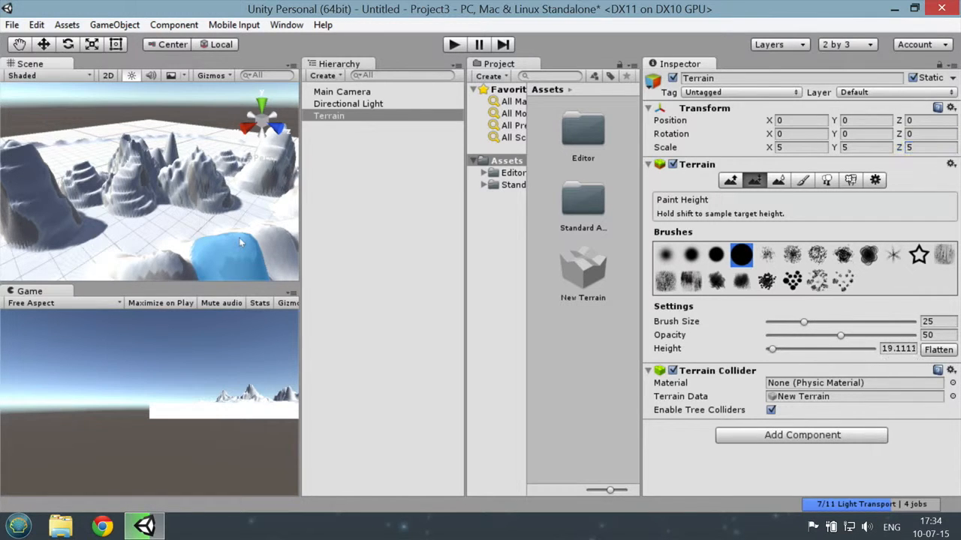
scroll(238, 238, down, 5)
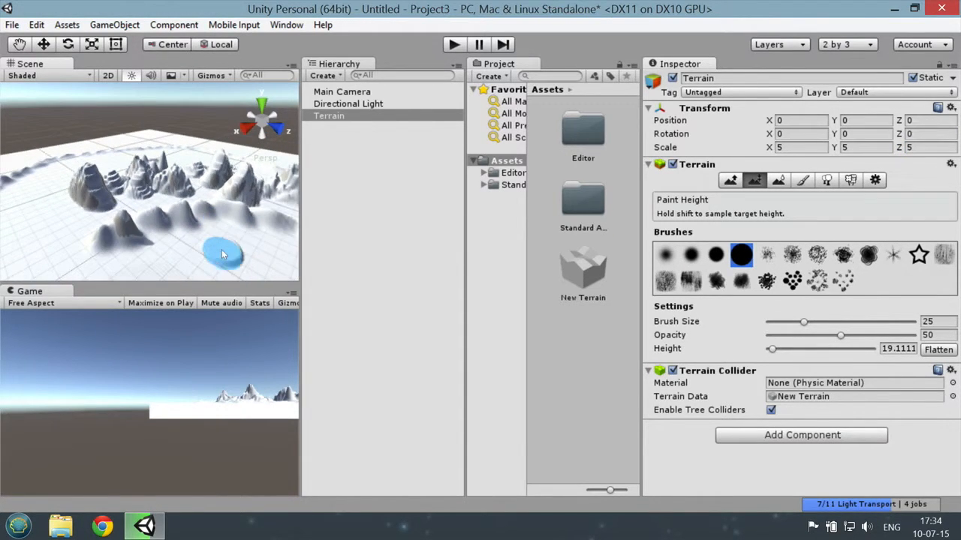
drag(223, 254, 243, 238)
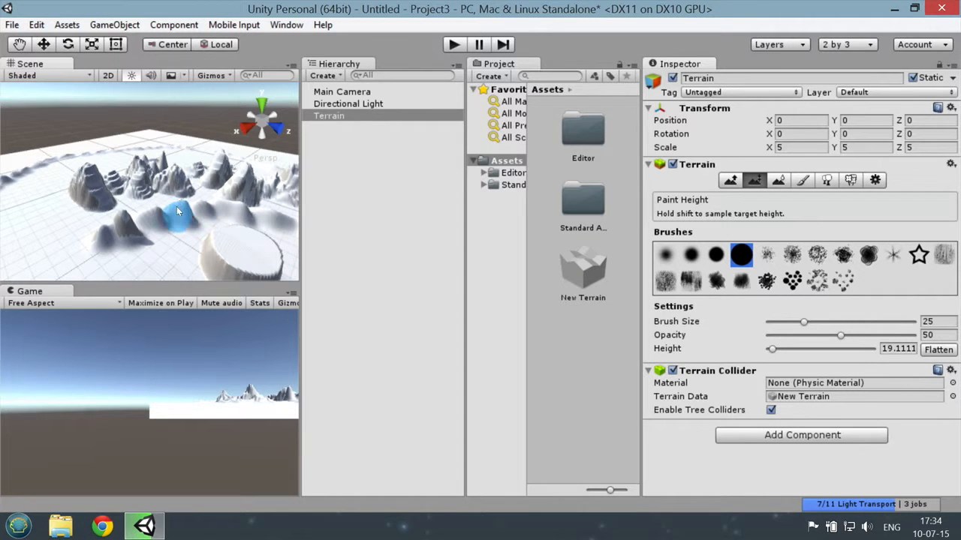
Step: Raise a tall, pointed peak on top of the plateau with Raise / Lower Terrain and the second soft round brush
scroll(189, 253, down, 3)
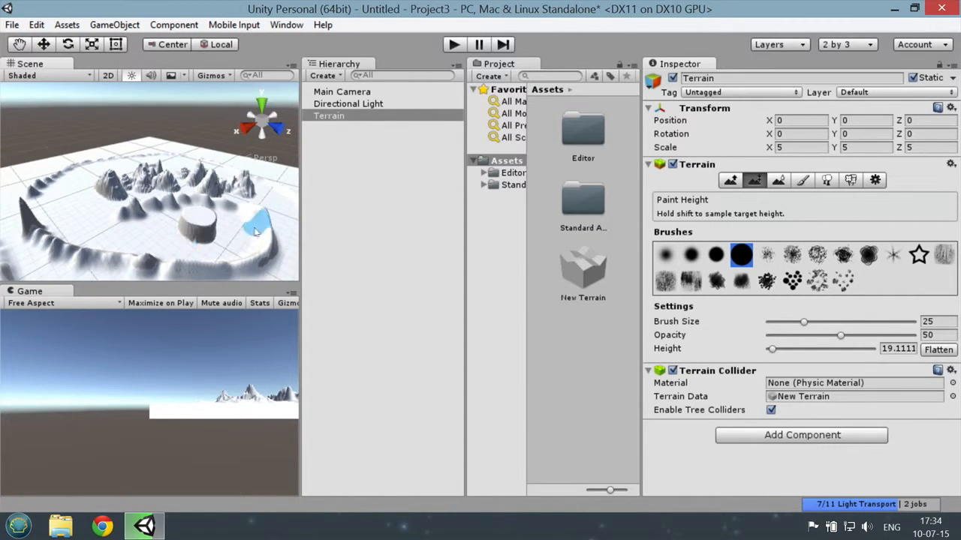
scroll(117, 222, up, 5)
scroll(116, 222, down, 5)
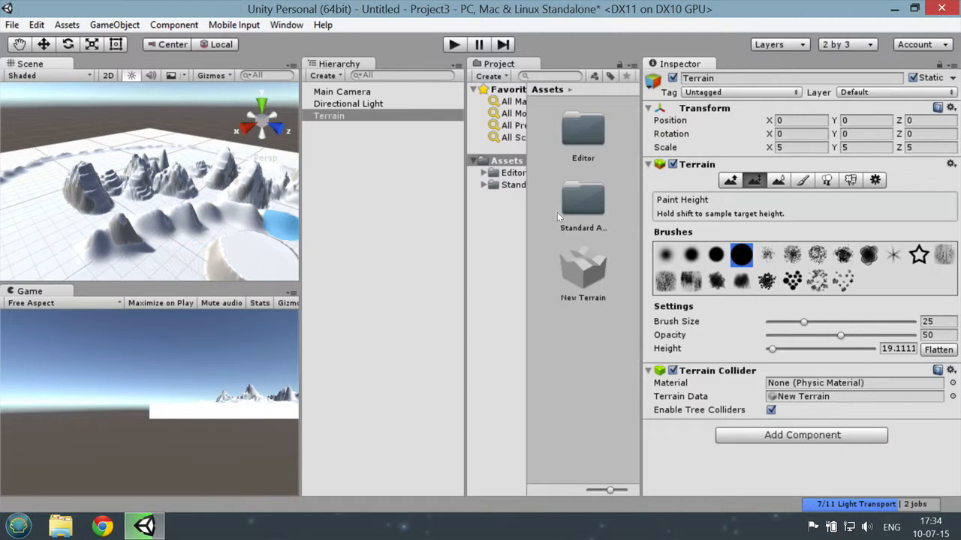
click(733, 180)
scroll(263, 251, up, 3)
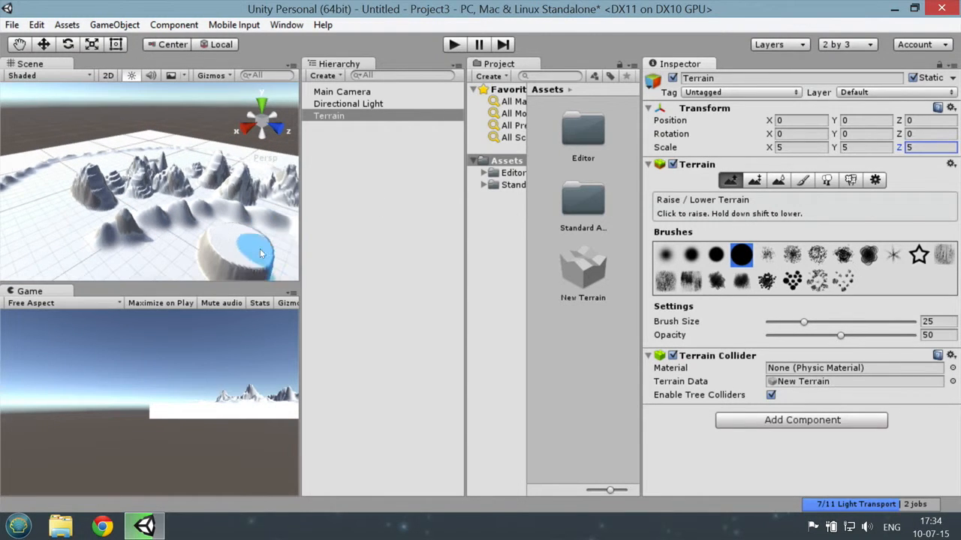
click(692, 255)
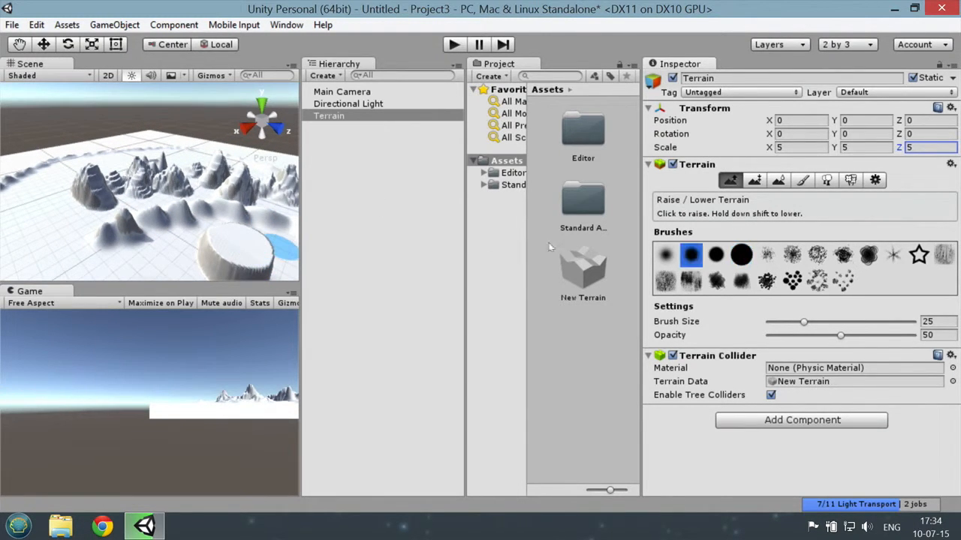
drag(242, 240, 255, 228)
scroll(255, 229, down, 5)
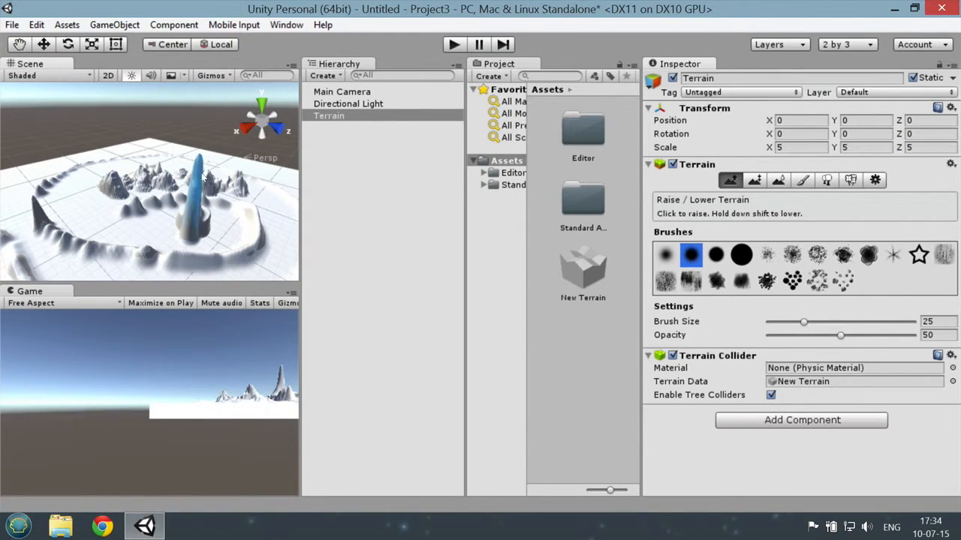
click(754, 180)
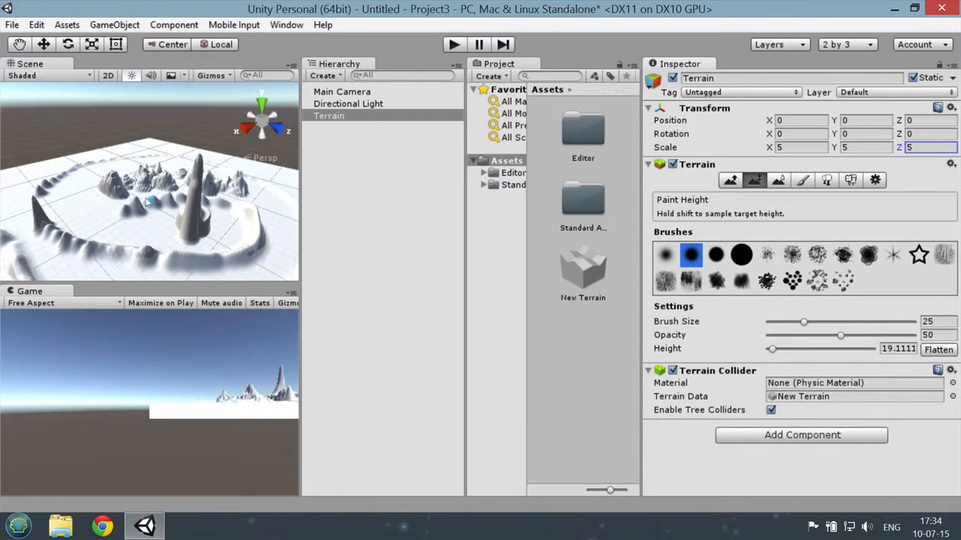
scroll(154, 214, up, 3)
scroll(111, 180, up, 2)
middle_drag(110, 181, 169, 211)
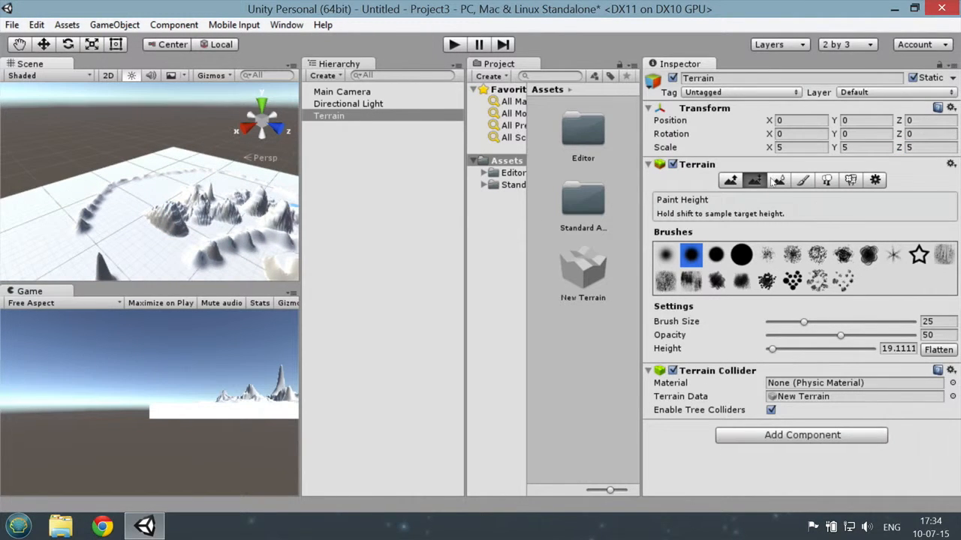
Step: Smooth the bumpy outer ridge on the far side of the terrain using Smooth Height with the largest solid round brush
click(777, 180)
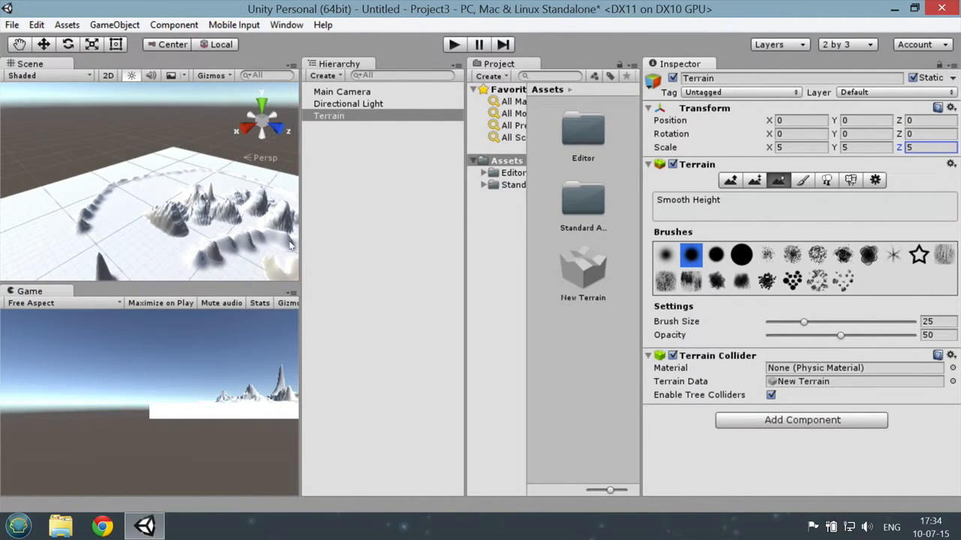
click(741, 256)
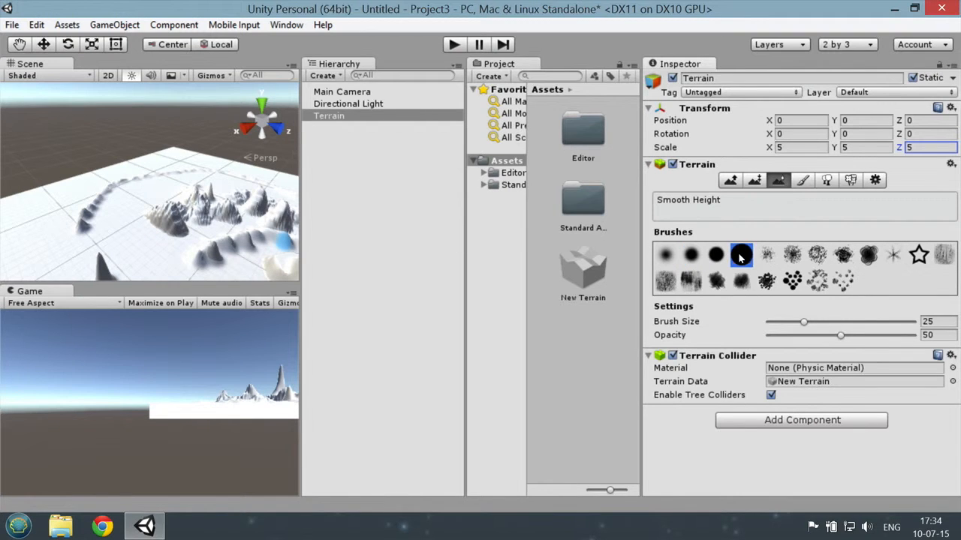
scroll(217, 234, up, 6)
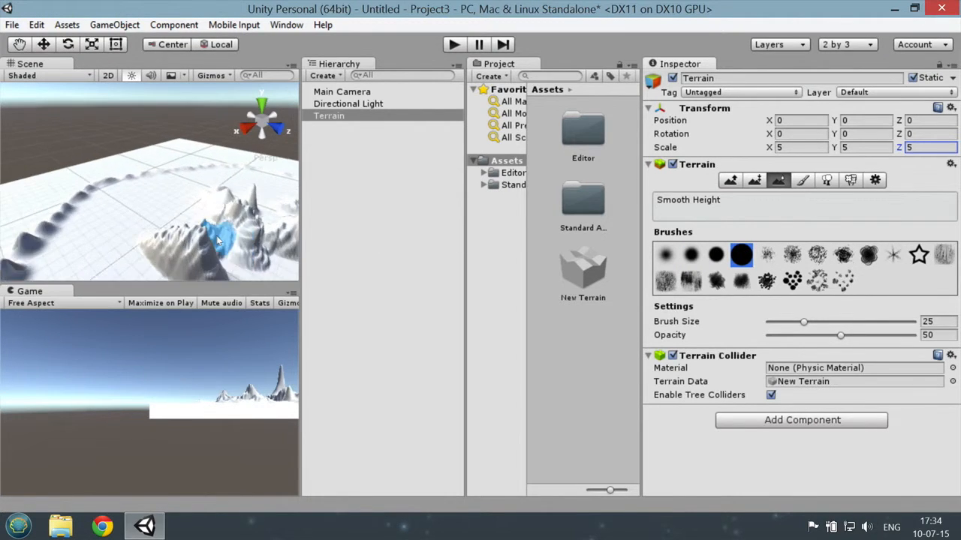
scroll(179, 213, up, 4)
middle_drag(124, 145, 186, 256)
middle_drag(139, 190, 170, 222)
scroll(179, 227, up, 3)
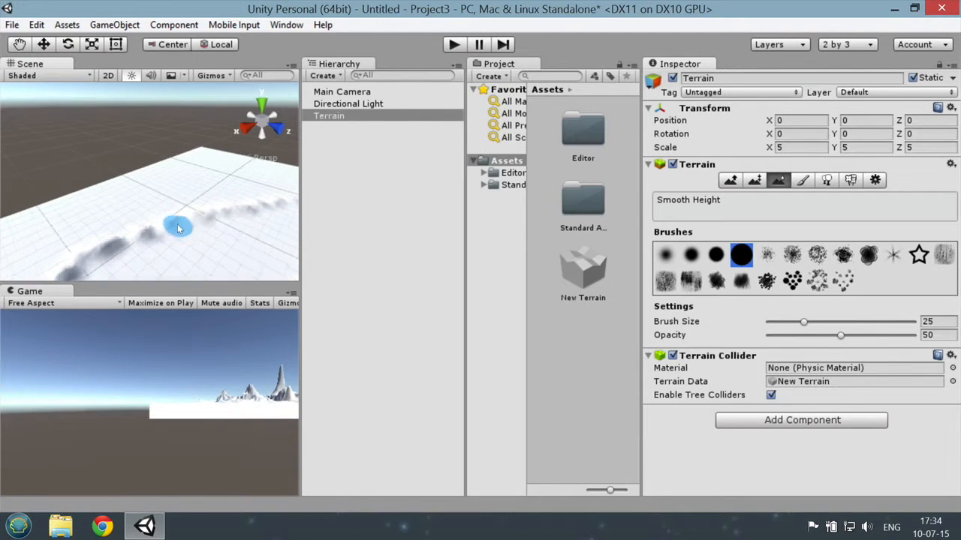
mouse_move(179, 227)
mouse_down()
mouse_move(180, 240)
mouse_move(173, 228)
mouse_move(231, 228)
mouse_move(219, 215)
mouse_move(231, 240)
mouse_move(340, 212)
mouse_up()
scroll(188, 237, down, 2)
scroll(190, 231, up, 1)
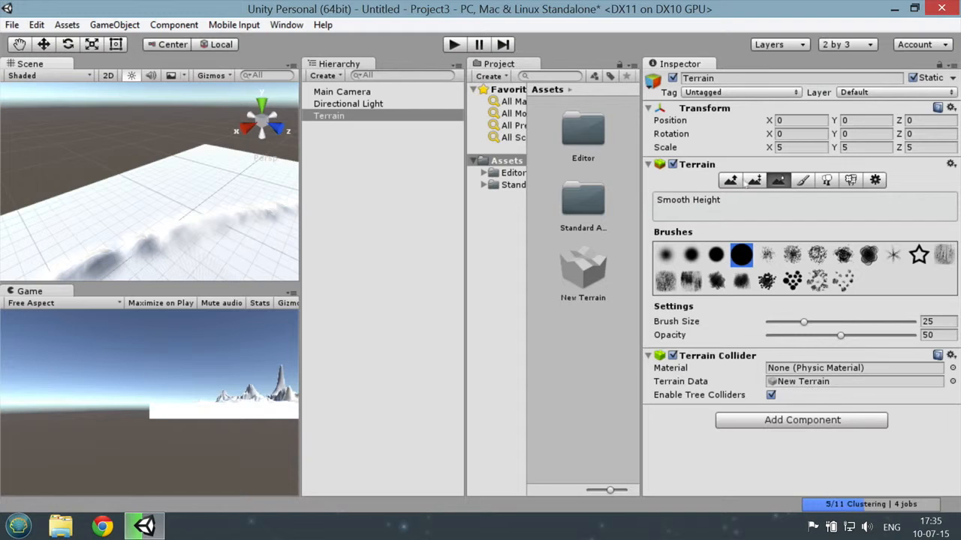
Step: Add the Conifer_Desktop prefab as a tree type for placing trees on the terrain
click(803, 181)
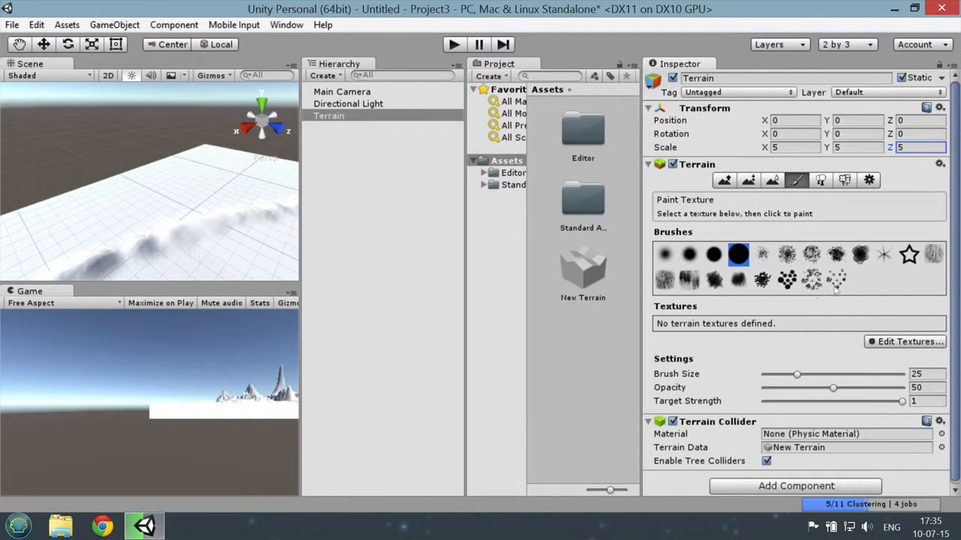
click(821, 181)
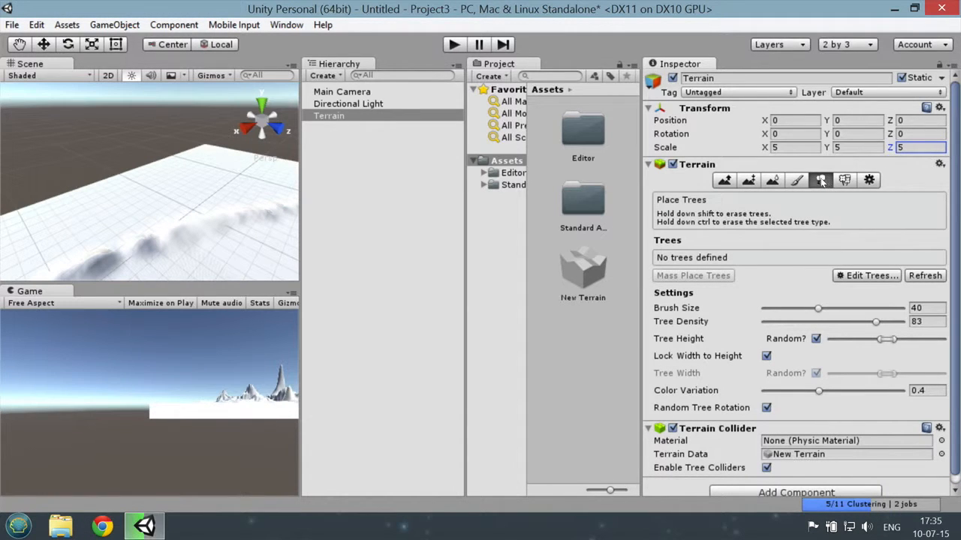
click(855, 278)
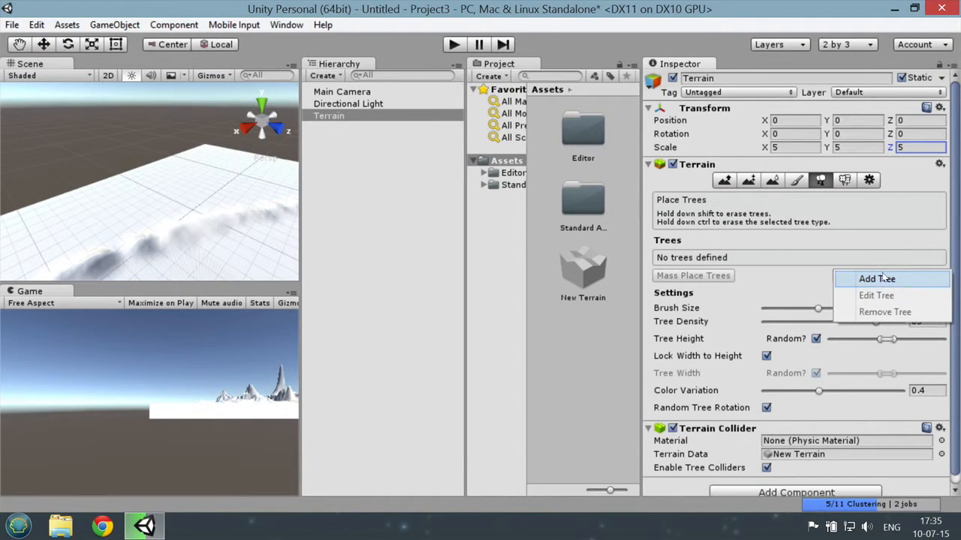
click(883, 279)
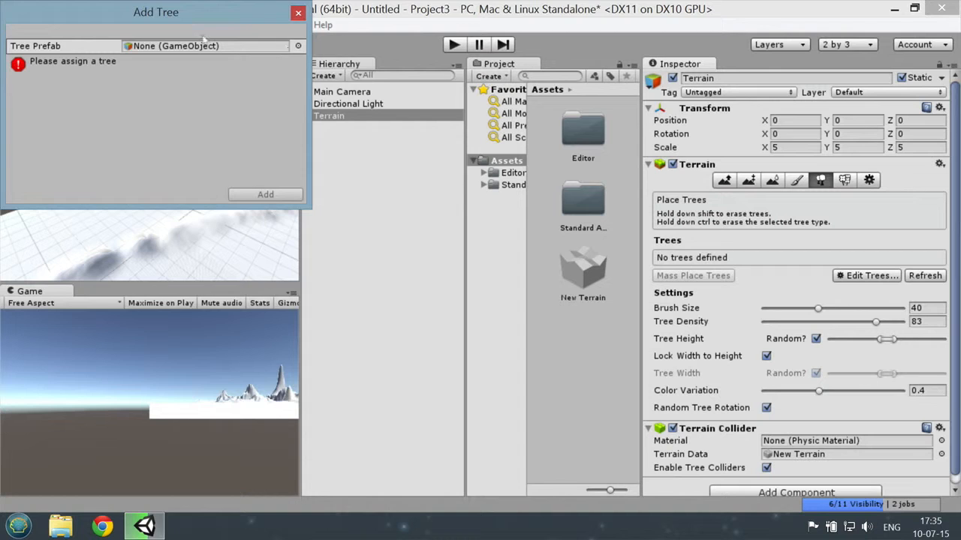
drag(132, 14, 195, 44)
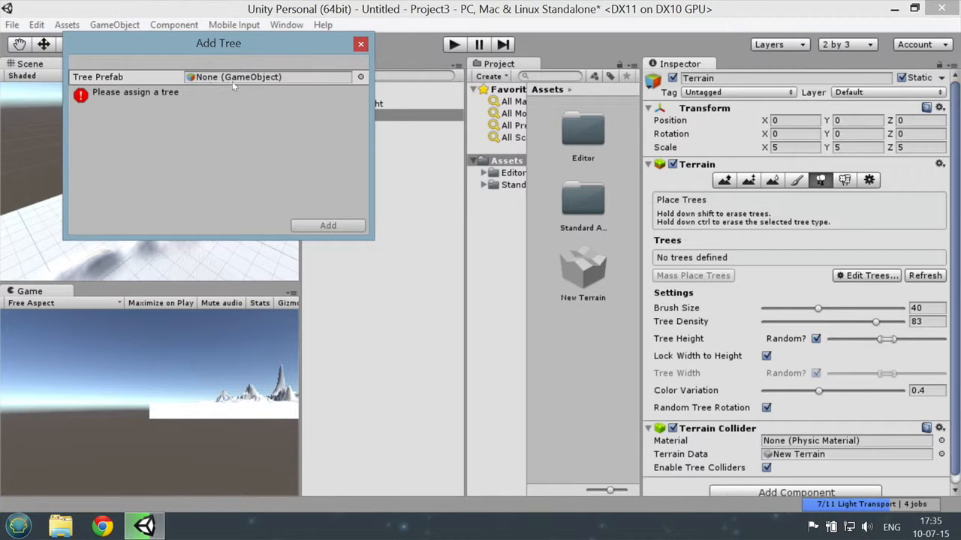
click(361, 78)
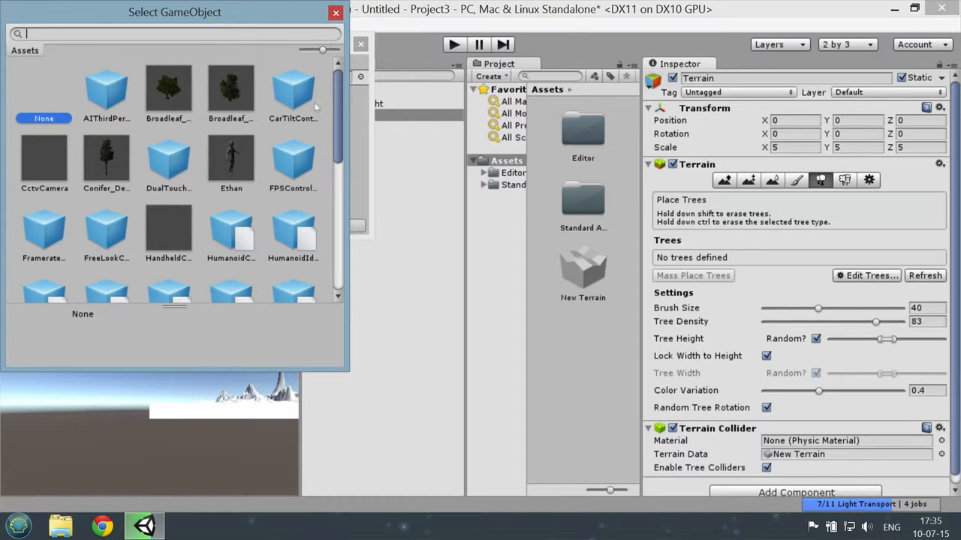
click(106, 156)
double_click(108, 156)
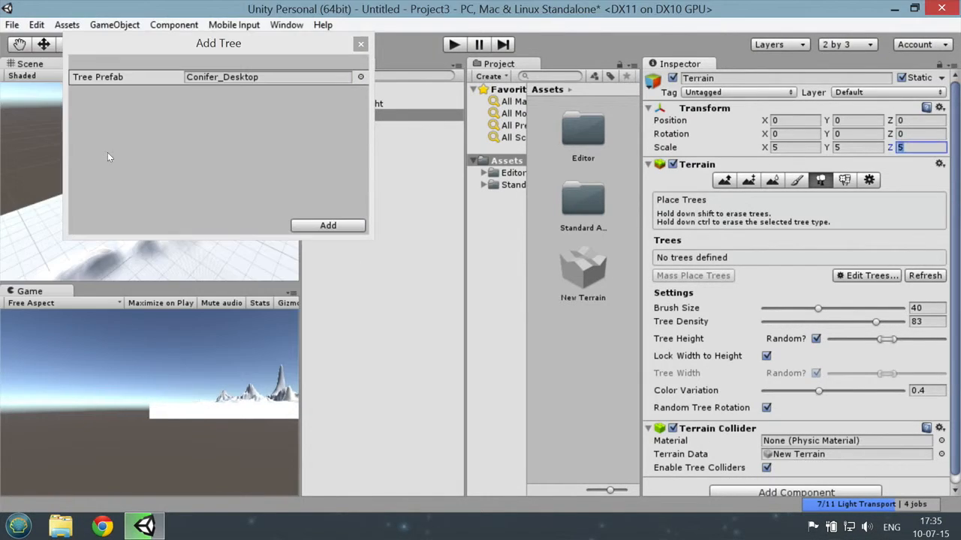
click(328, 226)
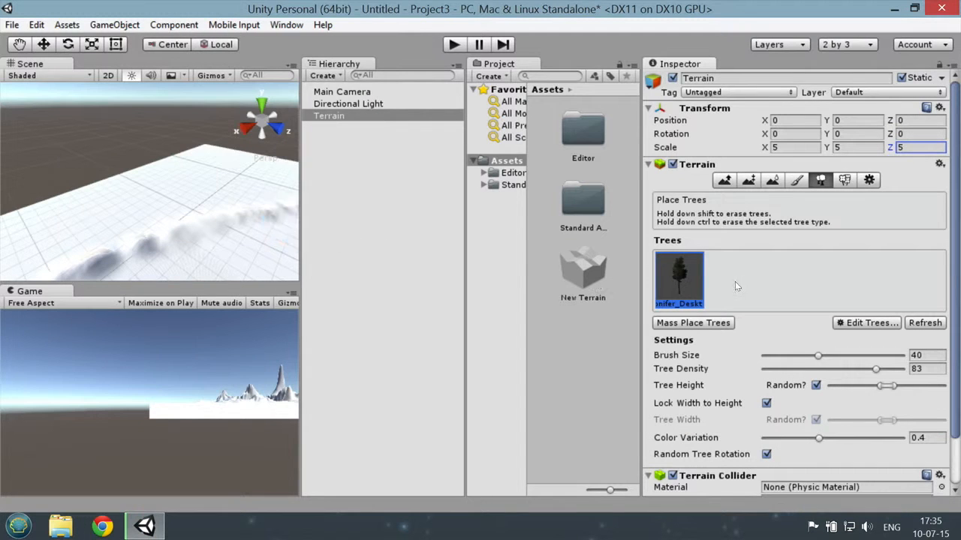
Step: Paint conifer trees across the whole terrain, starting at its far corner and continuing around the ridges and mountains
scroll(737, 313, down, 2)
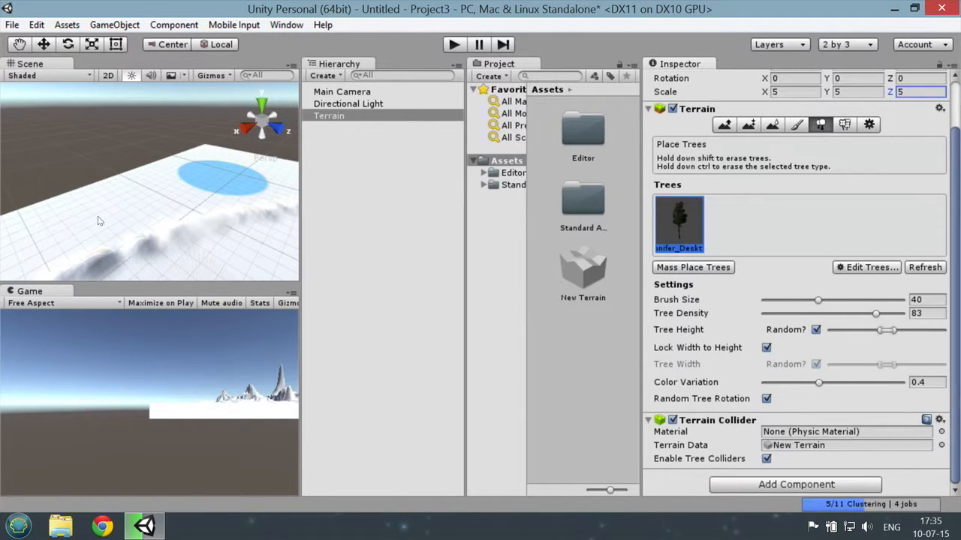
click(222, 177)
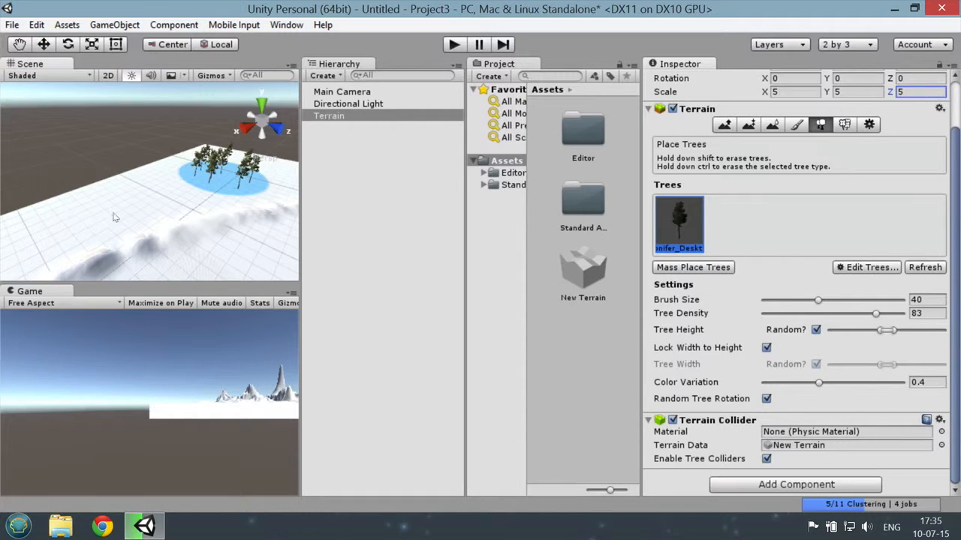
click(147, 196)
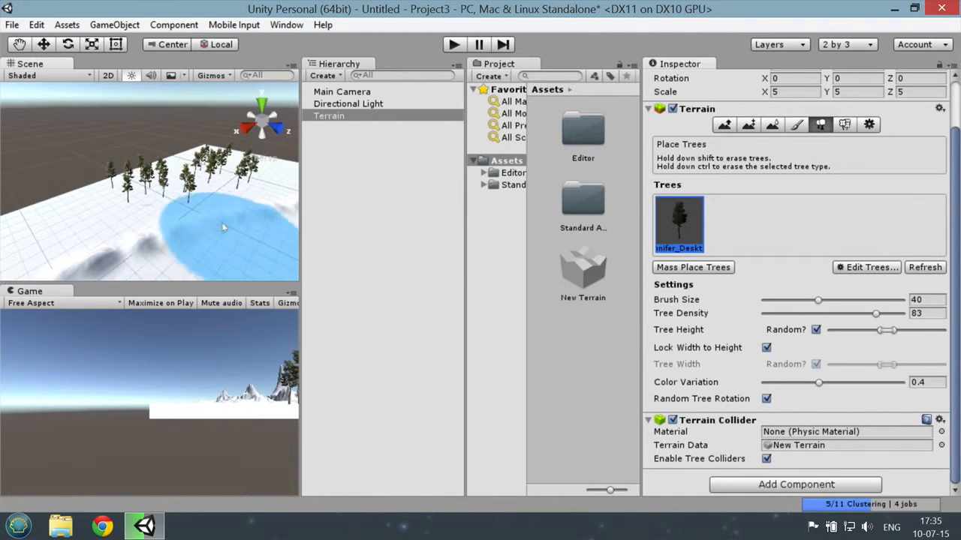
scroll(231, 230, down, 5)
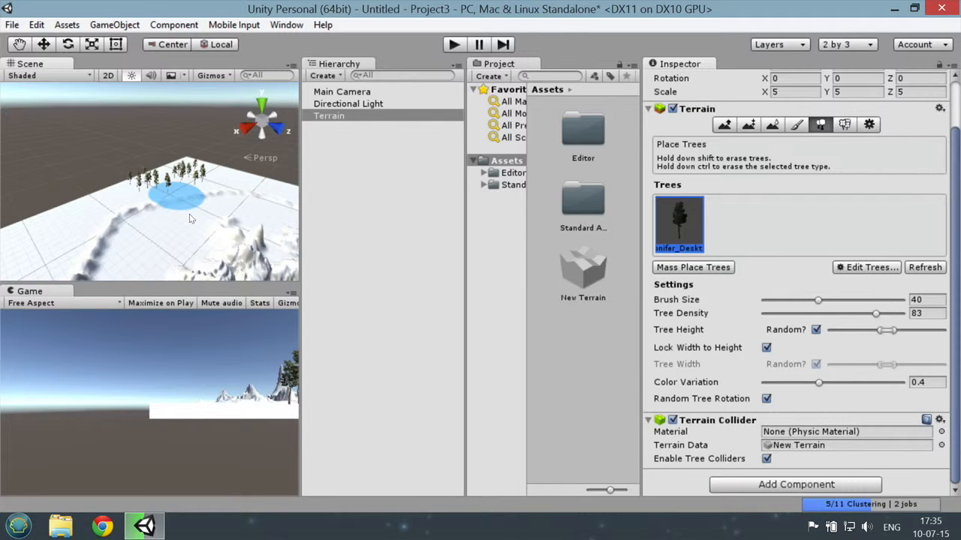
scroll(185, 231, down, 2)
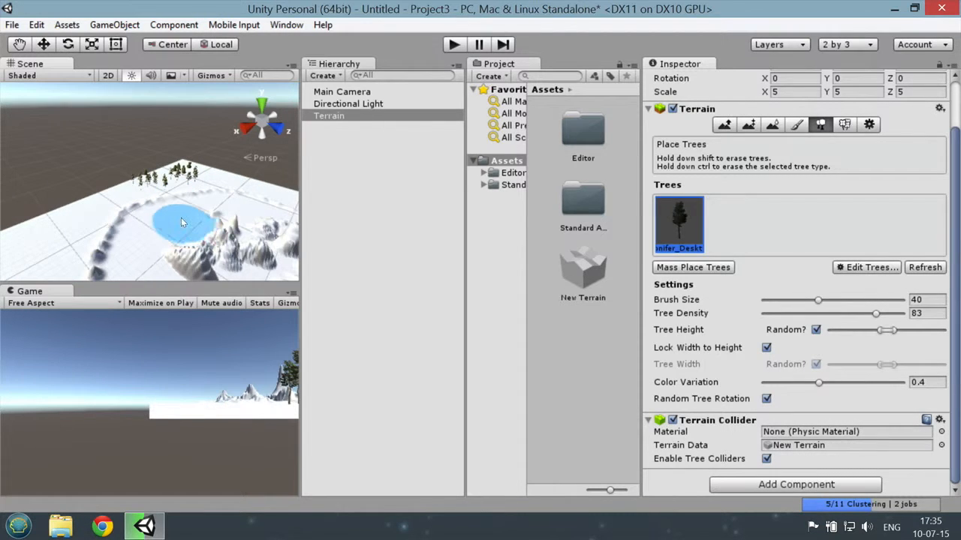
mouse_move(181, 222)
mouse_down()
mouse_move(238, 201)
mouse_move(150, 203)
mouse_up()
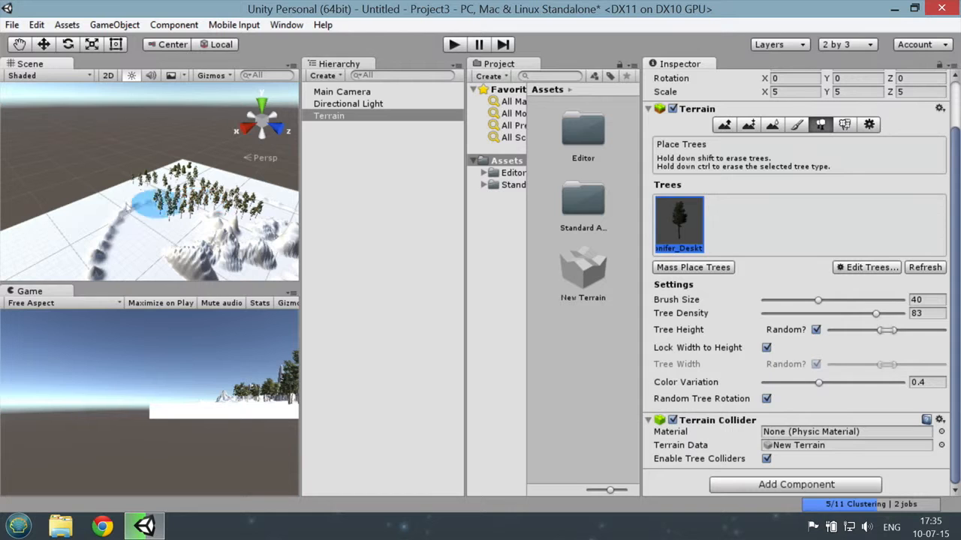
scroll(164, 216, down, 6)
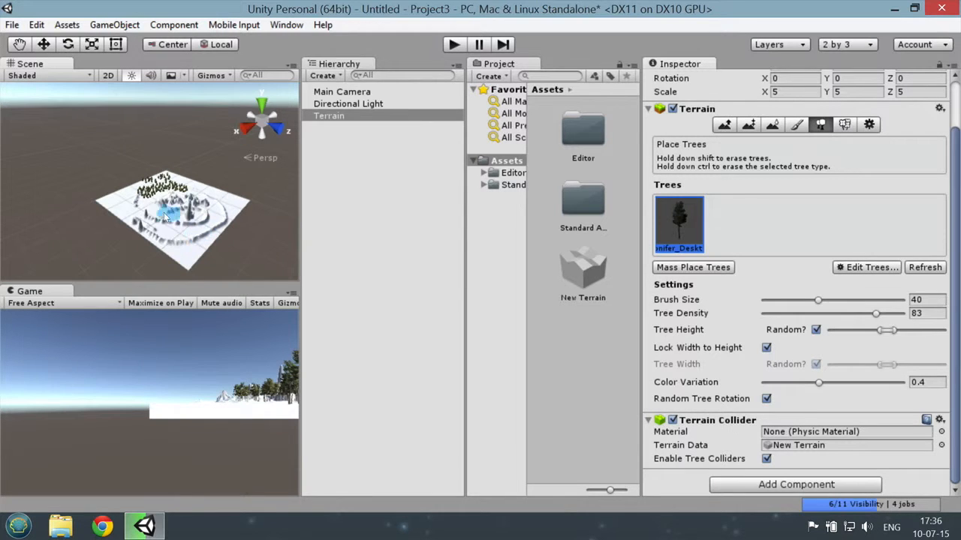
mouse_move(165, 216)
mouse_down()
mouse_move(176, 218)
mouse_move(154, 225)
mouse_move(120, 207)
mouse_move(181, 243)
mouse_move(218, 218)
mouse_up()
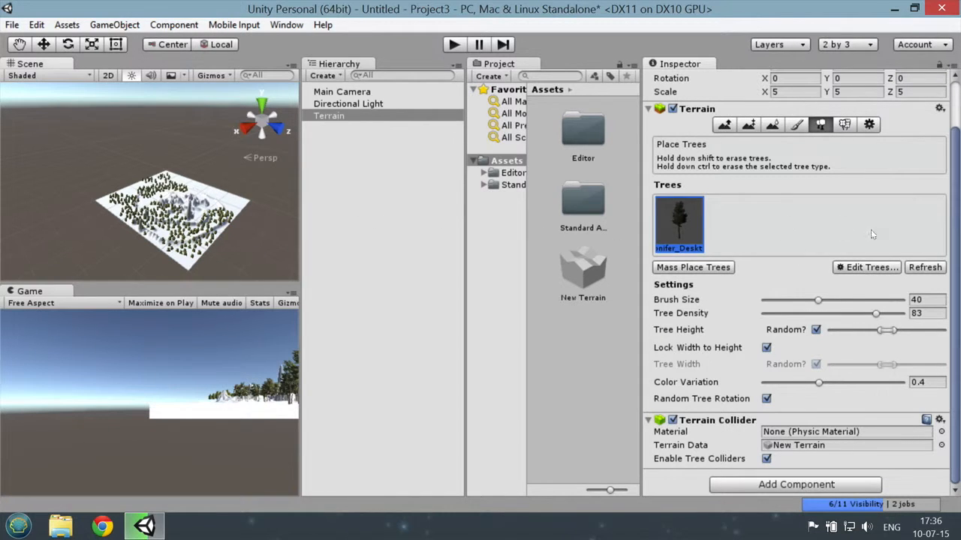
Step: Add the Broadleaf_Mobile prefab as a second tree type for the terrain
click(863, 270)
click(876, 271)
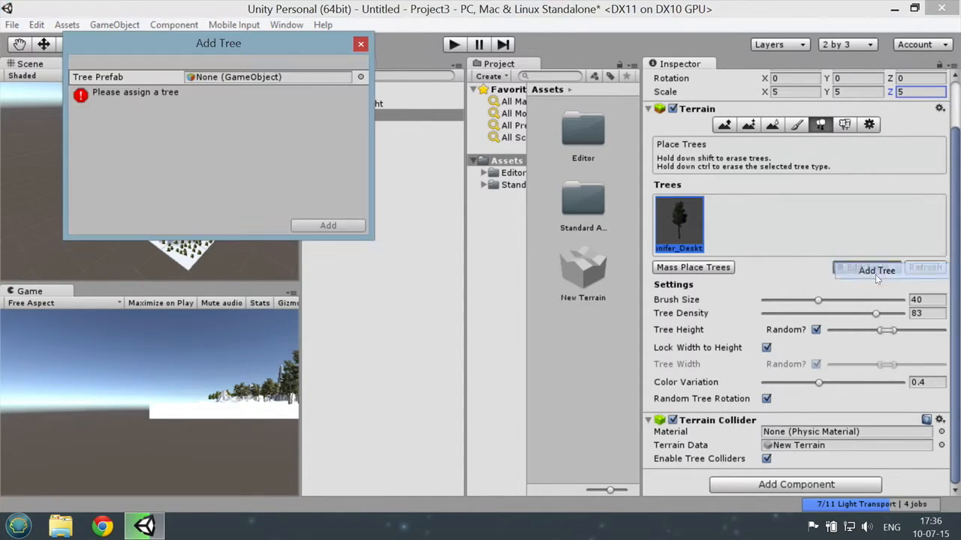
click(361, 78)
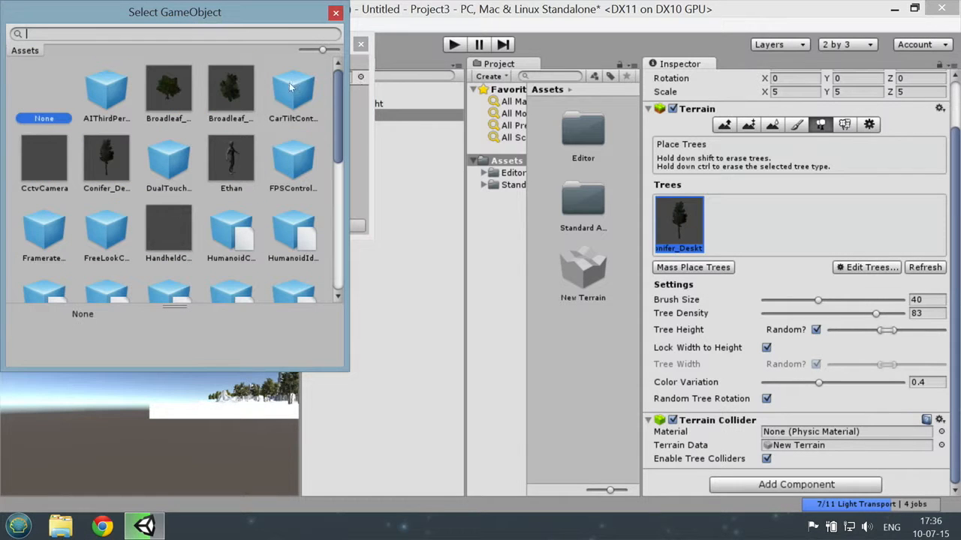
double_click(226, 88)
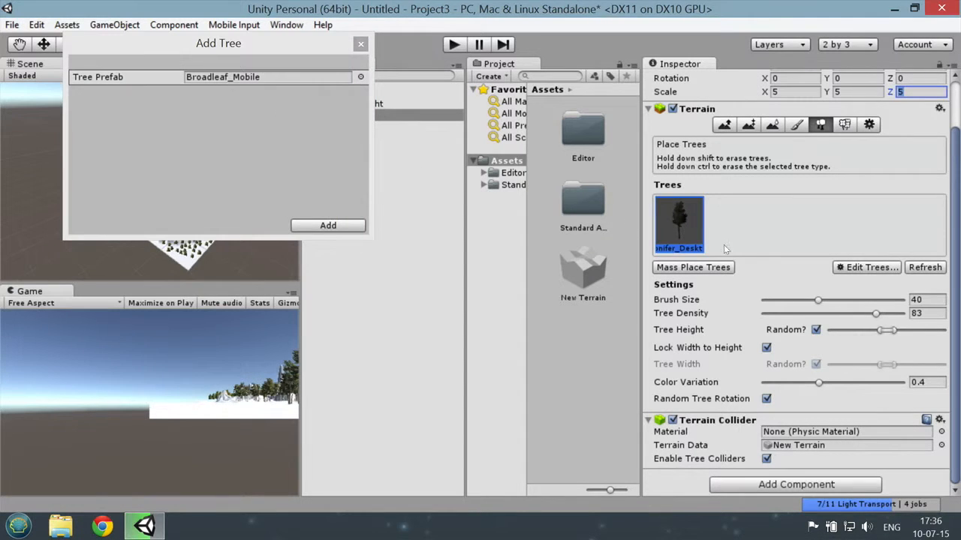
click(328, 226)
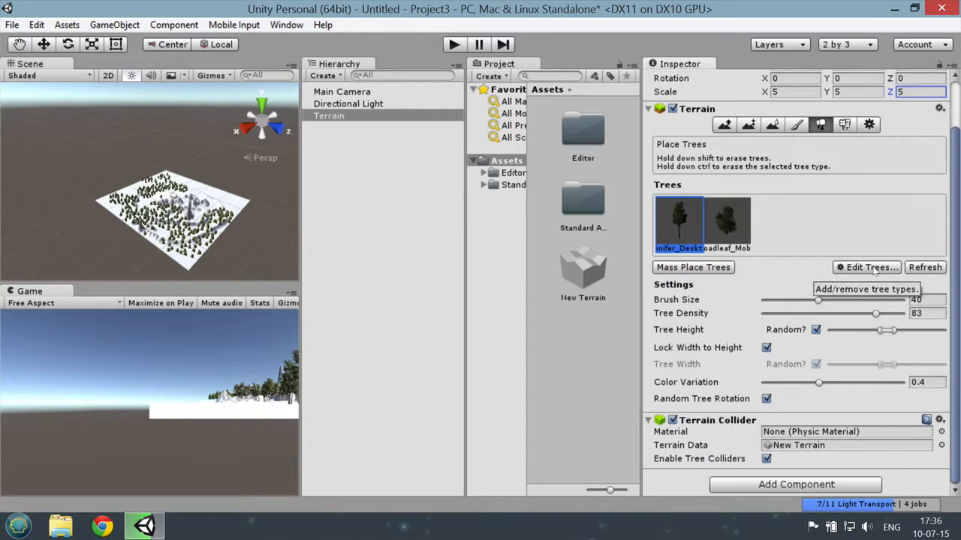
Step: Paint Broadleaf_Mobile trees among the conifers on the terrain
click(723, 216)
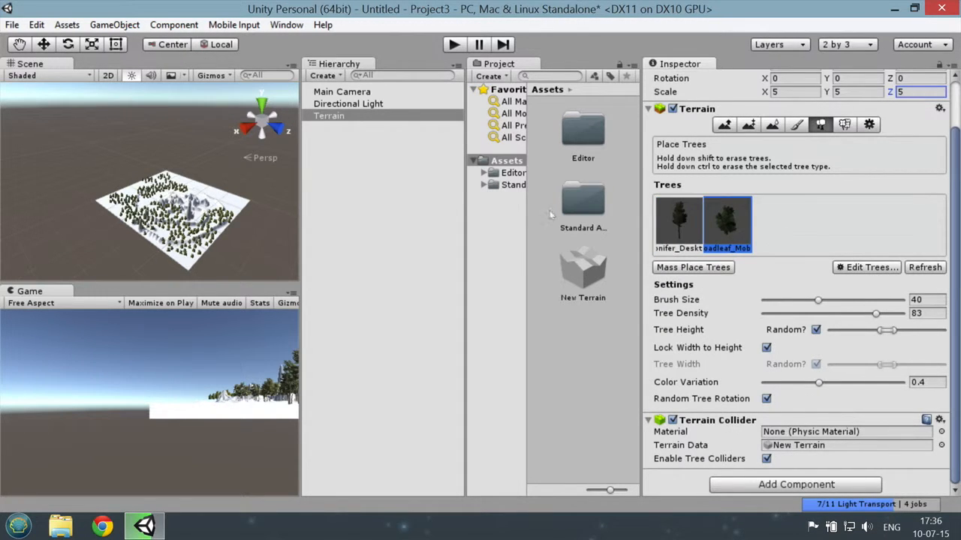
scroll(187, 190, up, 5)
mouse_move(180, 262)
mouse_down()
mouse_move(213, 239)
mouse_move(154, 221)
mouse_move(184, 191)
mouse_move(135, 191)
mouse_move(98, 214)
mouse_move(86, 238)
mouse_up()
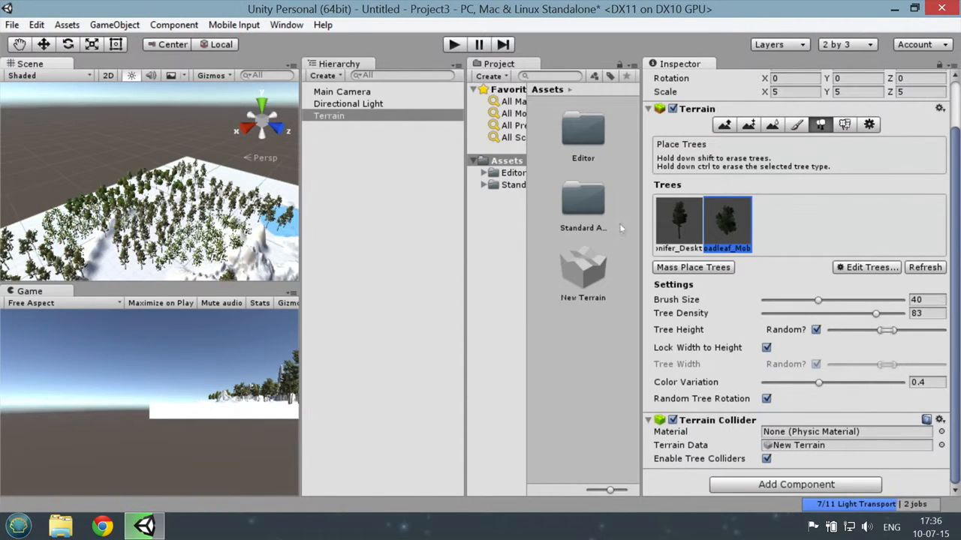
Step: Add the GrassFrond01AlbedoAlpha texture as a grass detail for the terrain, keeping the default sizes and colours
click(845, 125)
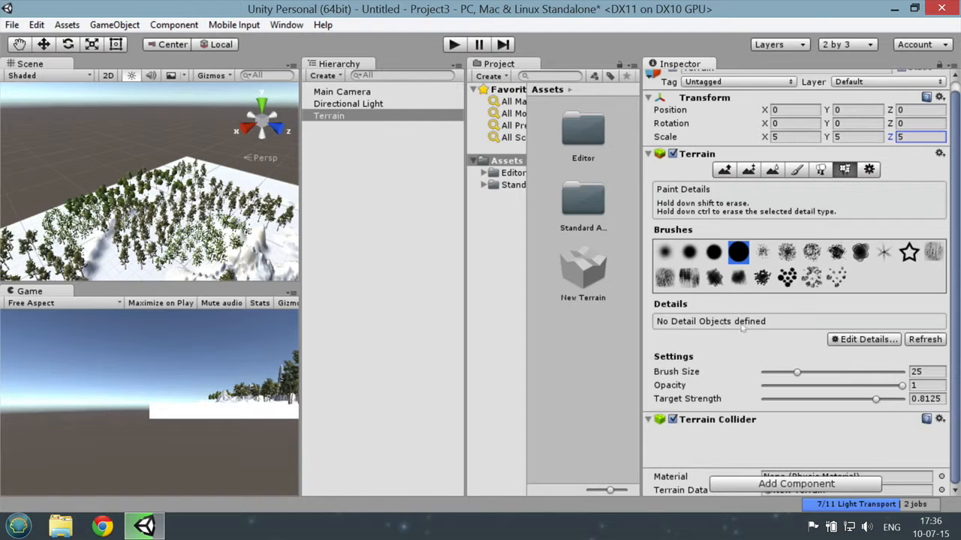
click(867, 340)
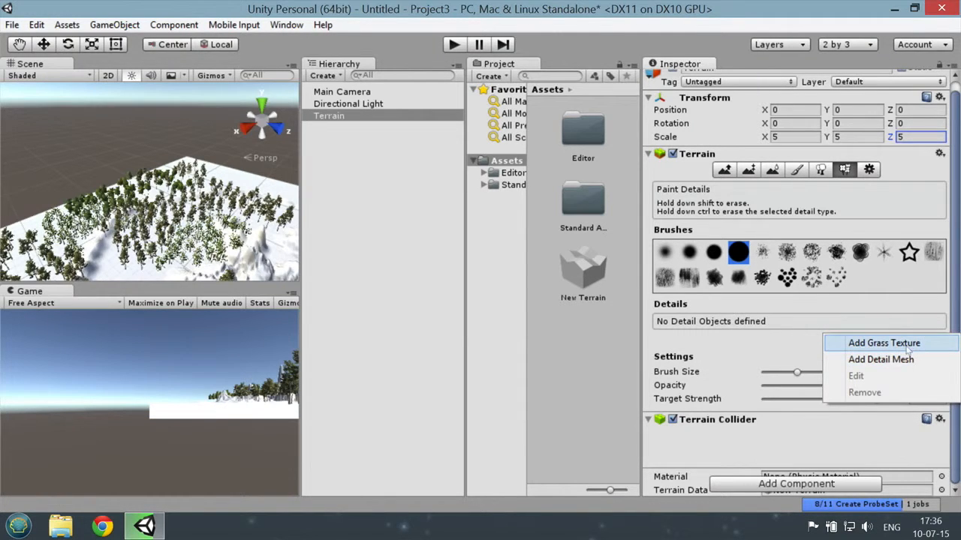
click(885, 344)
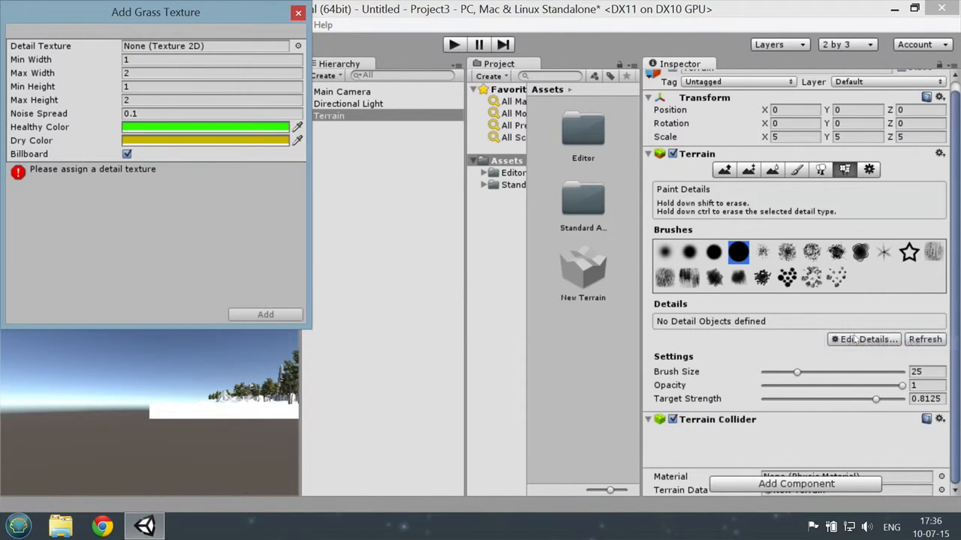
click(298, 46)
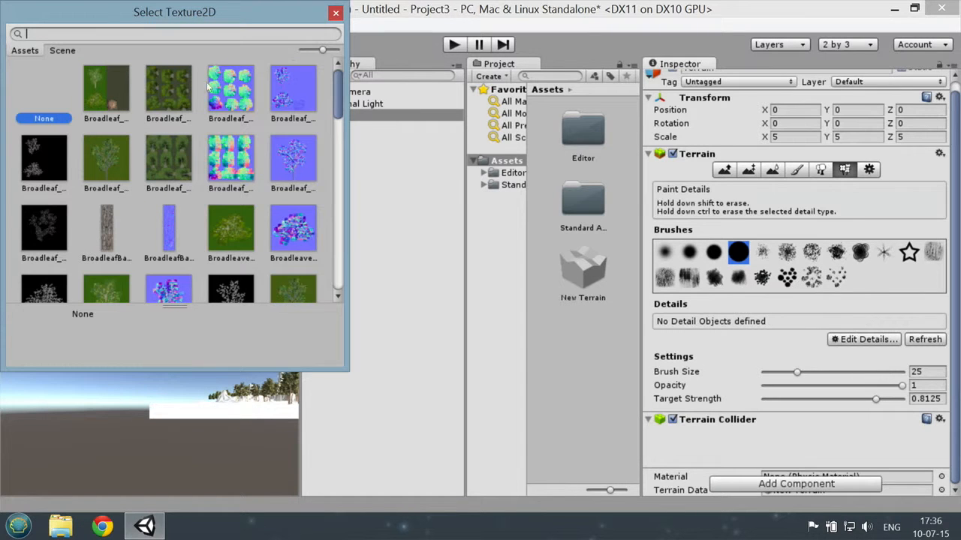
drag(338, 88, 352, 178)
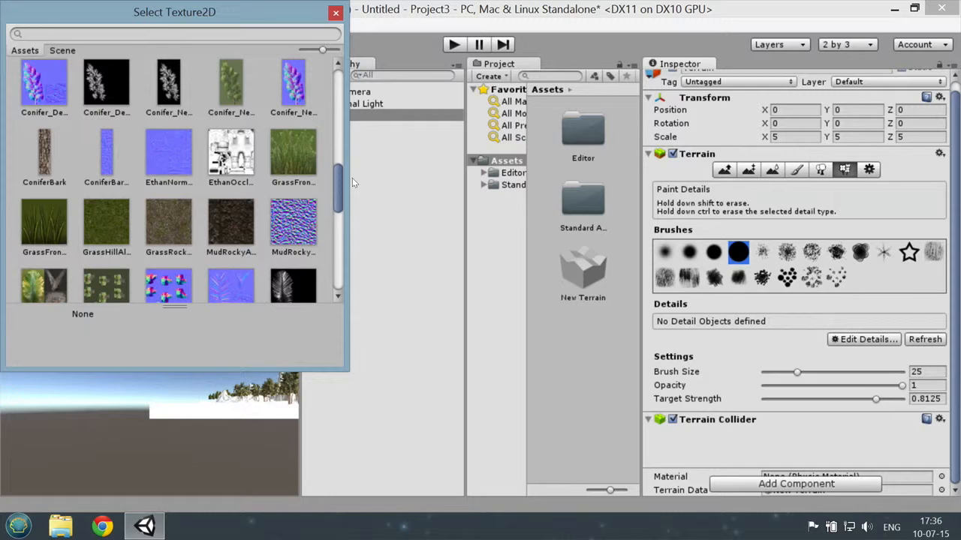
click(300, 167)
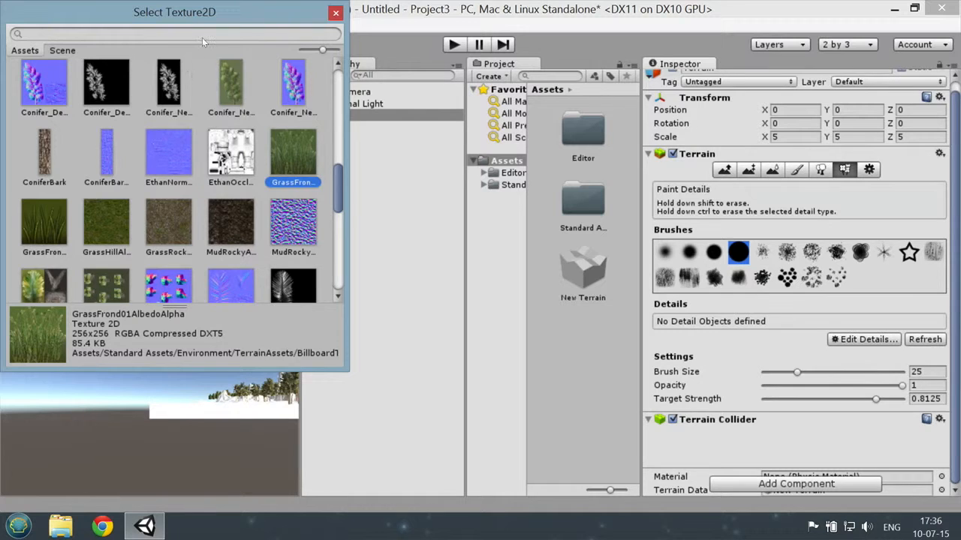
text(grass)
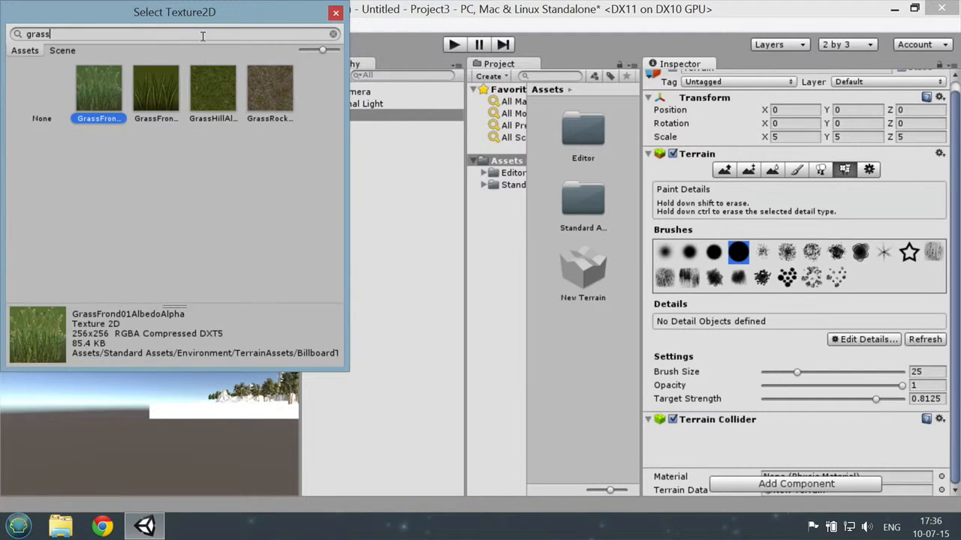
double_click(110, 88)
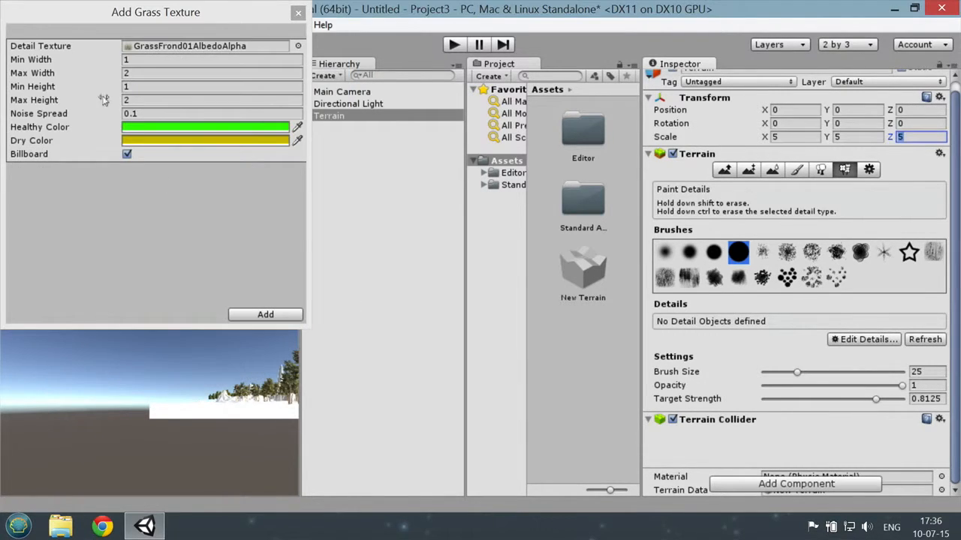
click(258, 314)
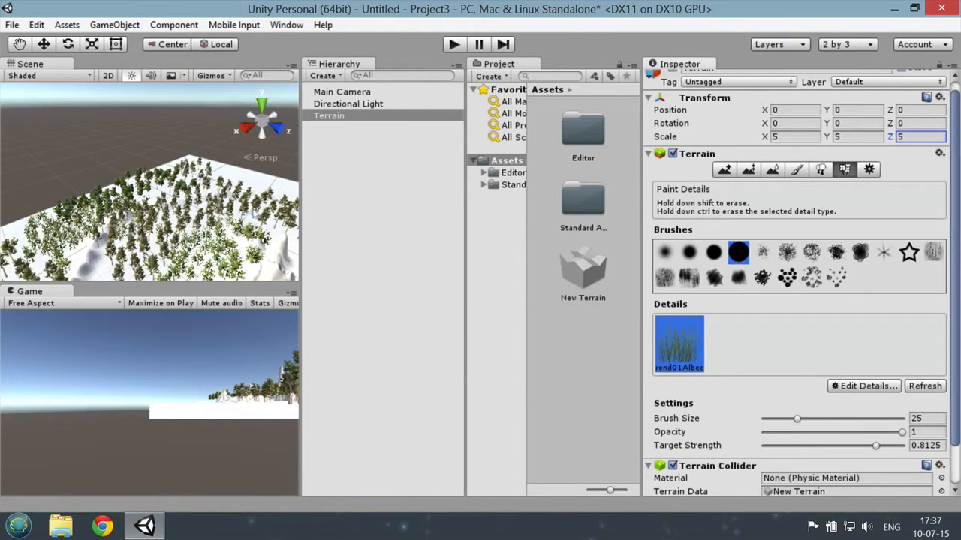
Step: Paint a patch of grass on the snowy clearing among the trees
scroll(210, 225, up, 5)
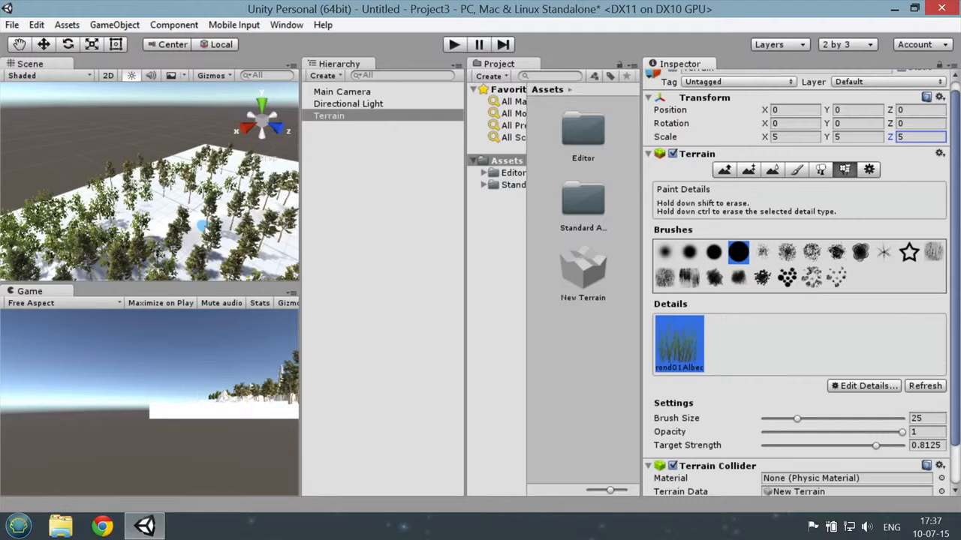
scroll(210, 229, down, 3)
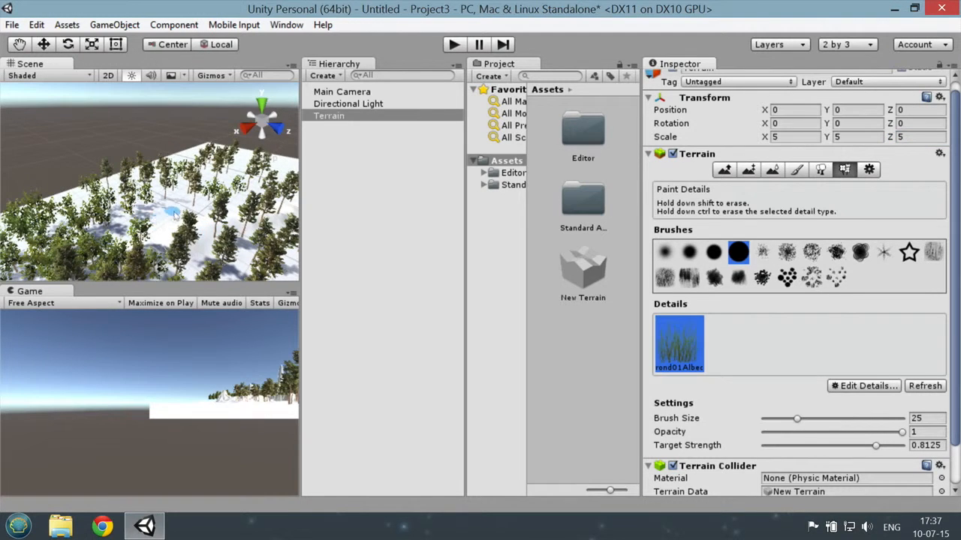
scroll(180, 223, up, 5)
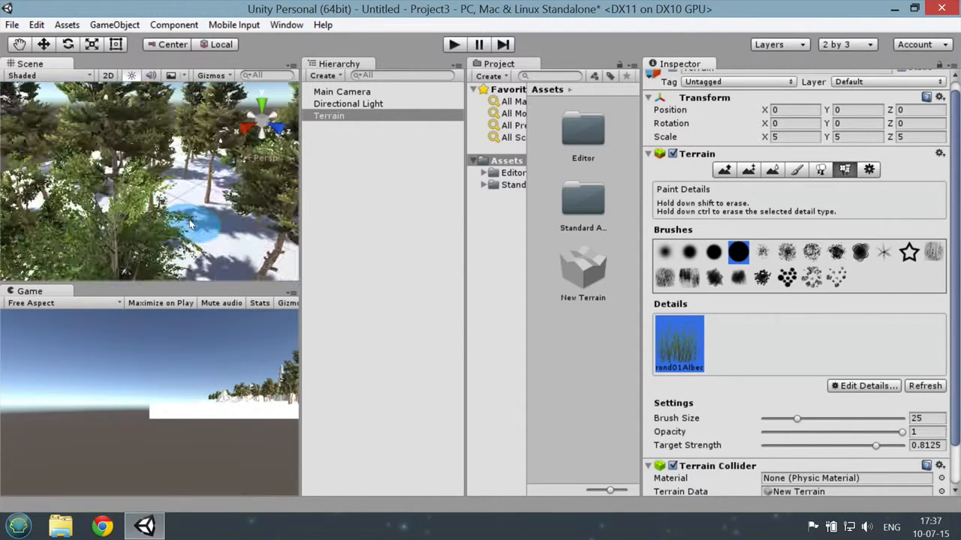
mouse_move(190, 224)
mouse_down()
mouse_move(194, 256)
mouse_move(238, 241)
mouse_move(269, 246)
mouse_move(179, 239)
mouse_up()
scroll(176, 244, down, 3)
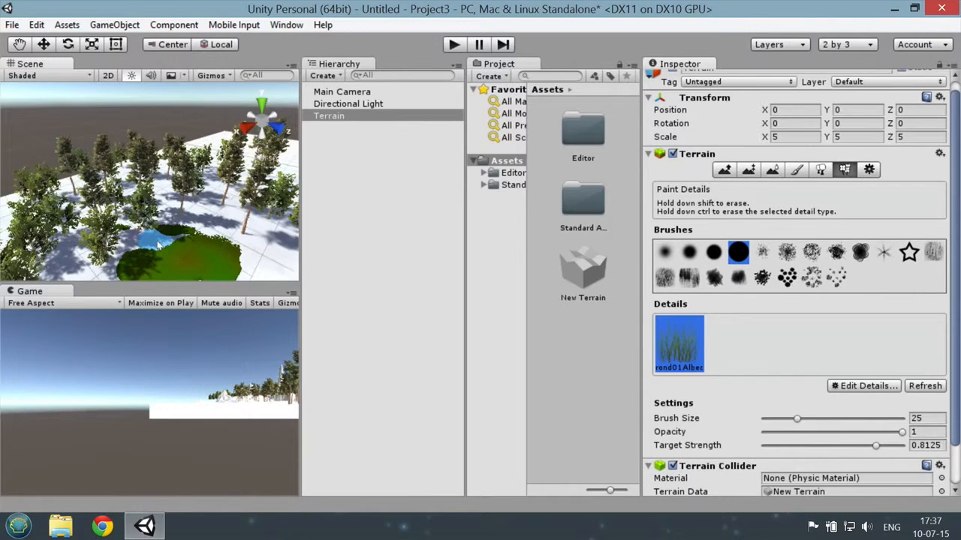
mouse_move(172, 249)
mouse_down()
mouse_move(229, 242)
mouse_move(206, 251)
mouse_move(239, 239)
mouse_up()
mouse_move(184, 212)
mouse_down()
mouse_move(113, 265)
mouse_move(143, 275)
mouse_move(254, 272)
mouse_move(267, 255)
mouse_move(197, 225)
mouse_move(117, 211)
mouse_move(140, 247)
mouse_up()
Step: Paint grass along the valley floor between the steep mountains, running slightly up their lower slopes
scroll(842, 358, down, 2)
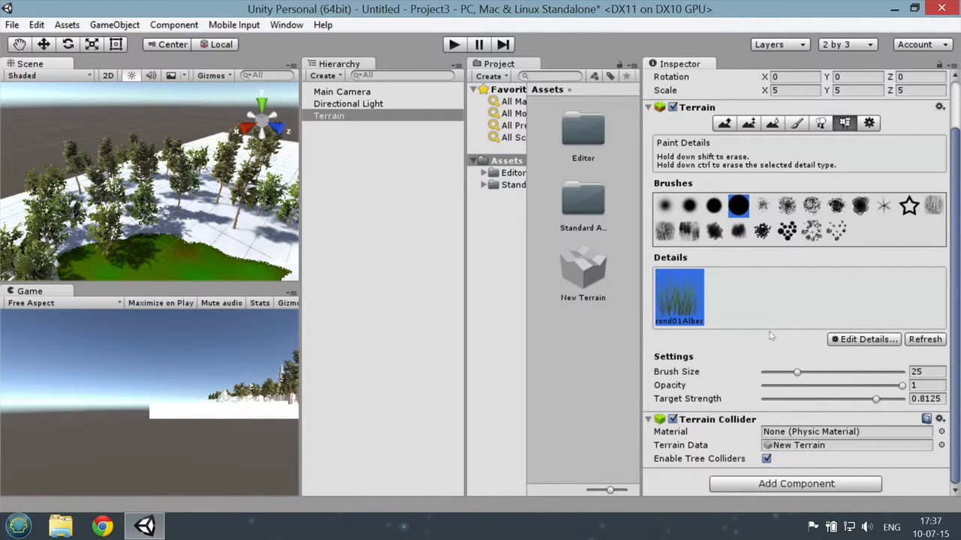
scroll(826, 178, up, 2)
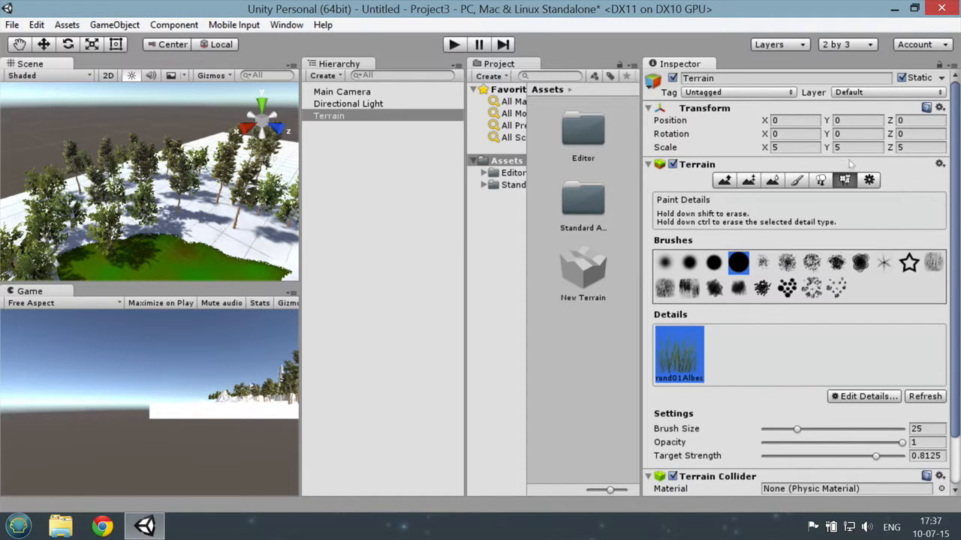
scroll(165, 234, down, 4)
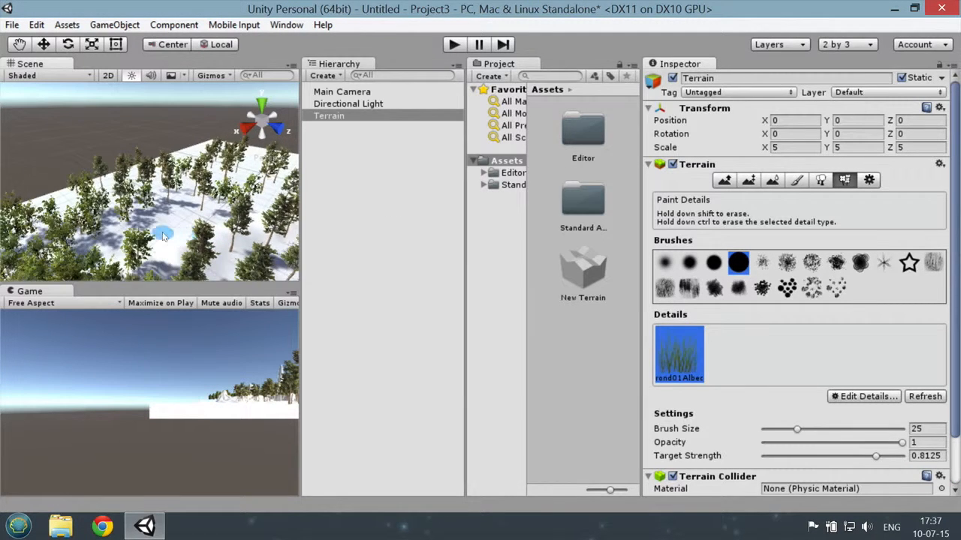
scroll(162, 233, up, 3)
scroll(176, 240, down, 4)
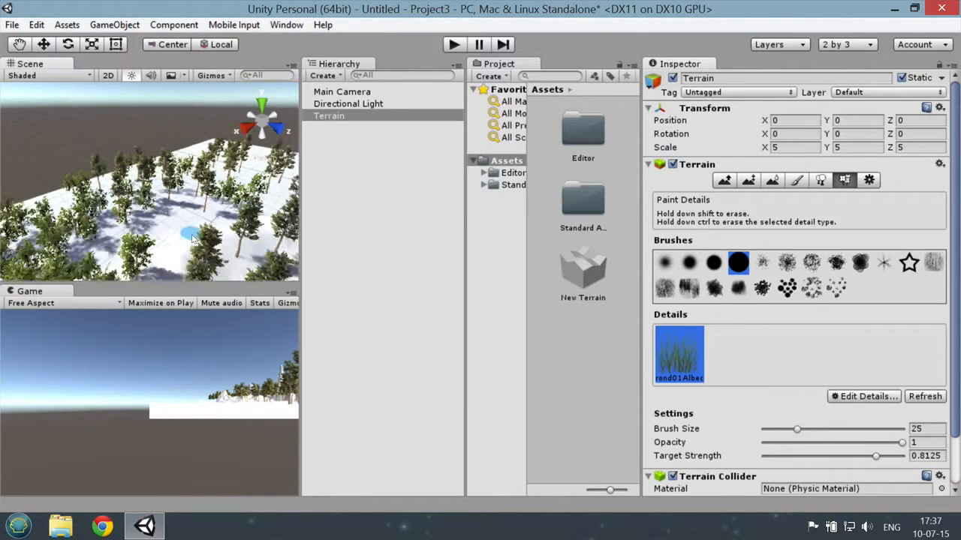
scroll(195, 239, down, 6)
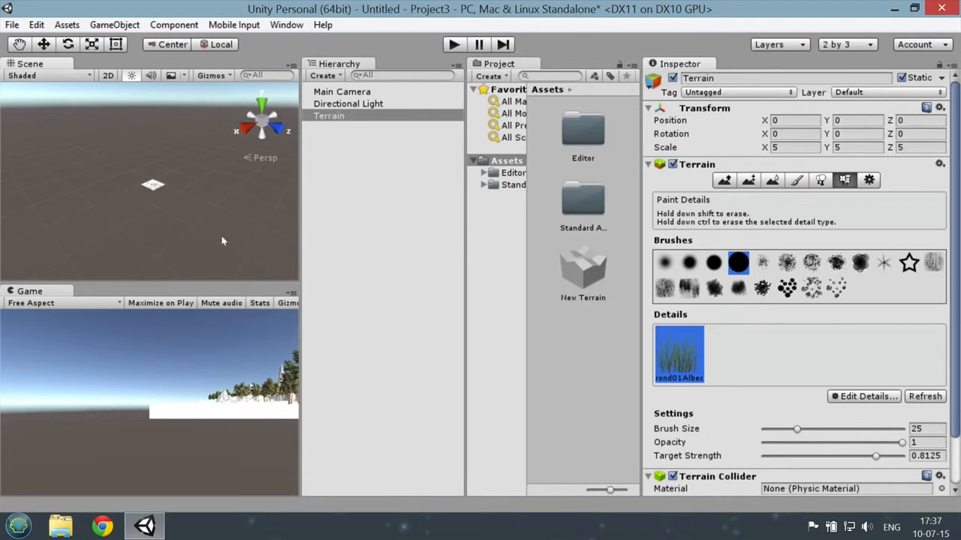
scroll(221, 226, up, 6)
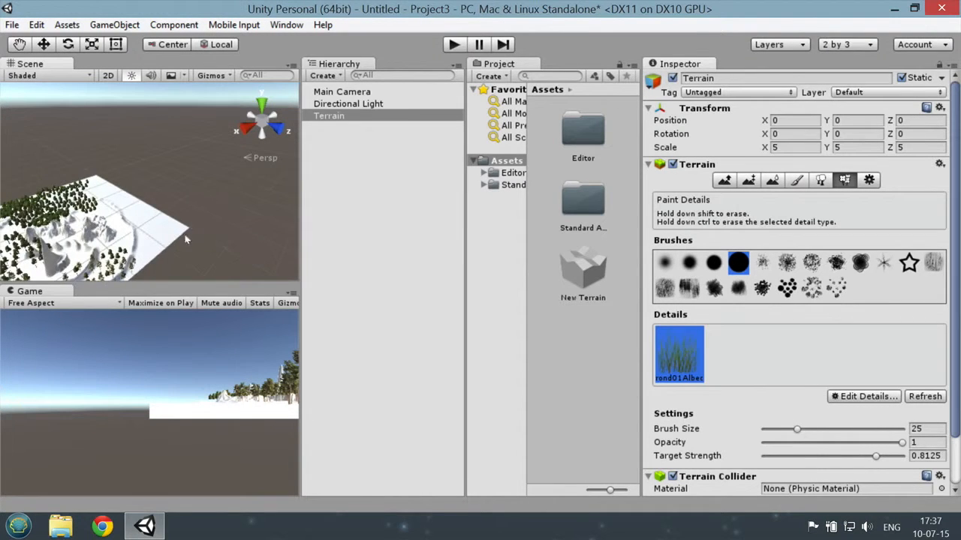
scroll(118, 230, down, 6)
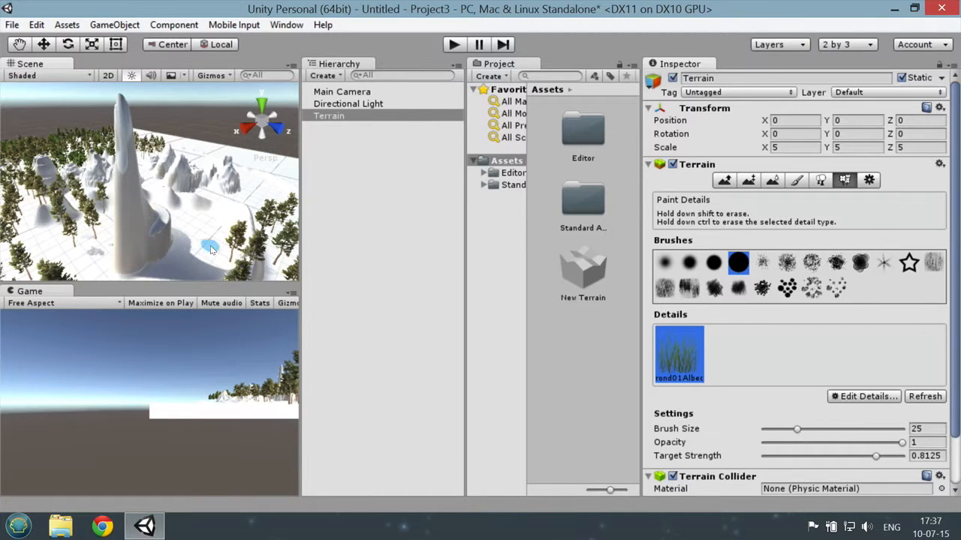
scroll(210, 246, up, 5)
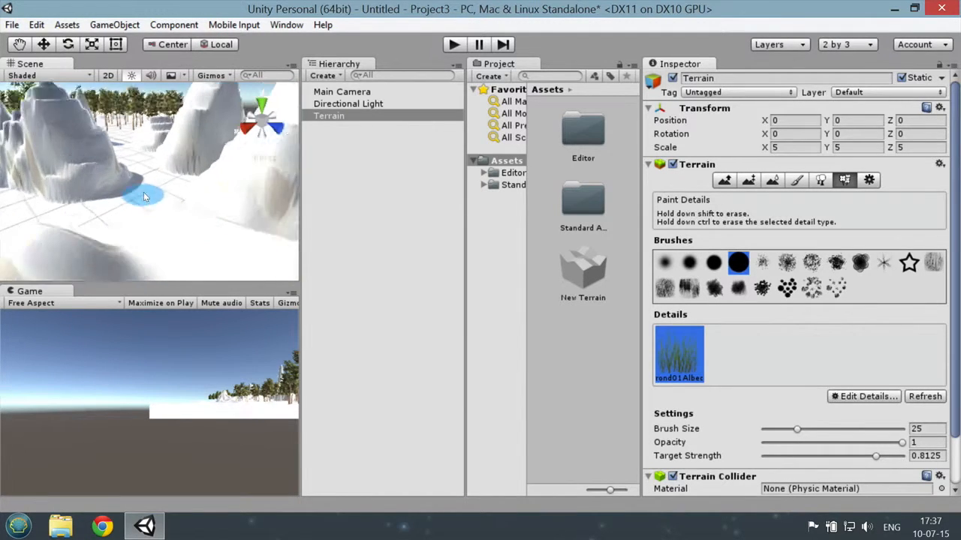
scroll(147, 197, up, 5)
mouse_move(178, 204)
mouse_down()
mouse_move(152, 203)
mouse_move(124, 132)
mouse_up()
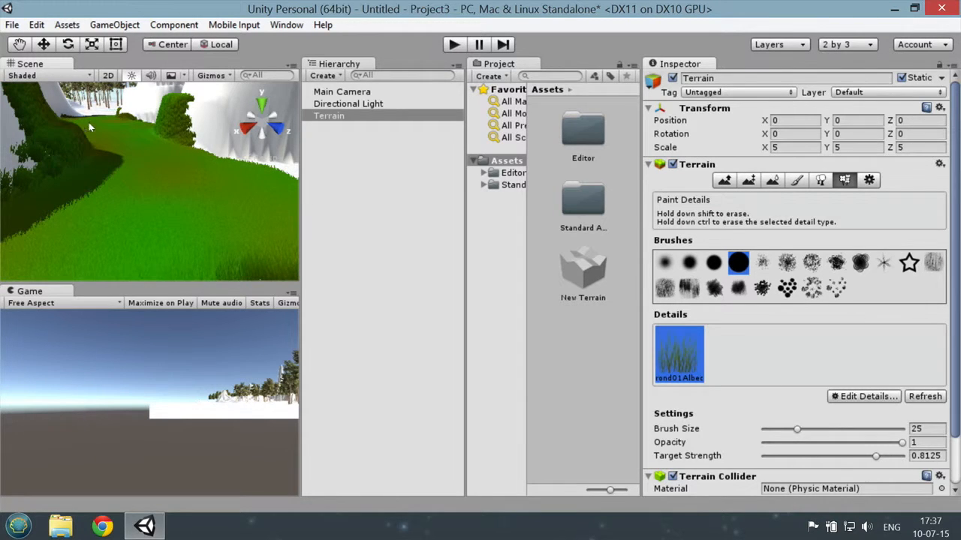
scroll(161, 162, down, 3)
mouse_move(162, 166)
middle_down()
mouse_move(112, 101)
mouse_move(78, 126)
mouse_move(39, 133)
mouse_move(121, 152)
middle_up()
scroll(76, 137, down, 2)
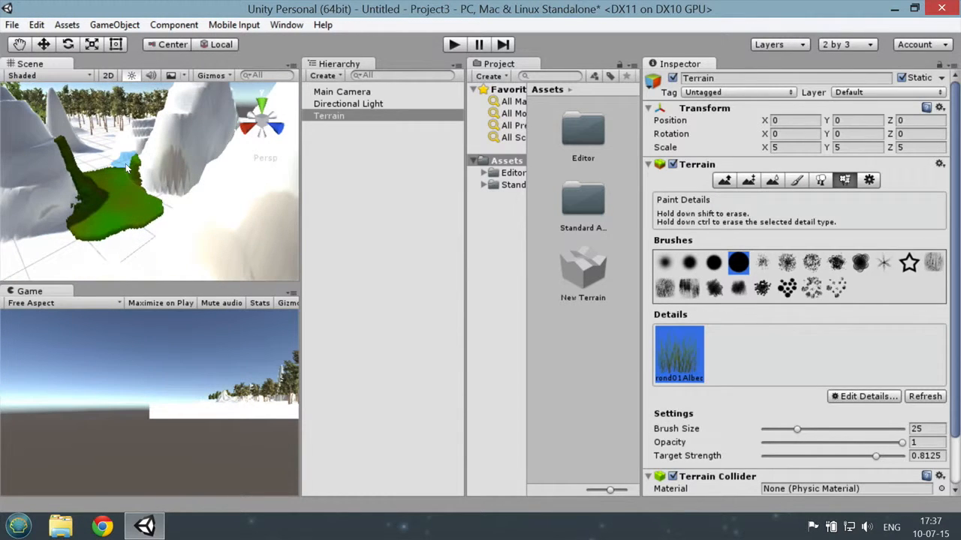
Step: Extend the grass from the valley over the terraced slope and the open ground in front of it
mouse_move(125, 166)
alt+mouse_down()
mouse_move(81, 129)
mouse_move(56, 85)
mouse_move(85, 188)
mouse_move(103, 192)
mouse_move(101, 217)
mouse_move(139, 242)
mouse_move(560, 234)
mouse_move(794, 257)
alt+mouse_up()
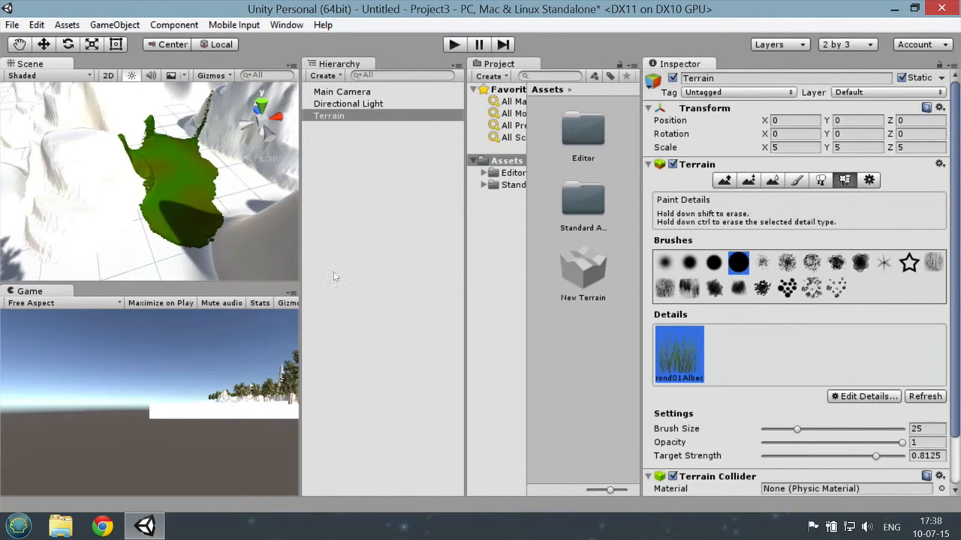
alt+drag(119, 252, 104, 210)
click(114, 178)
mouse_move(154, 160)
mouse_down()
mouse_move(105, 183)
mouse_move(45, 248)
mouse_move(165, 259)
mouse_move(141, 252)
mouse_move(51, 265)
mouse_up()
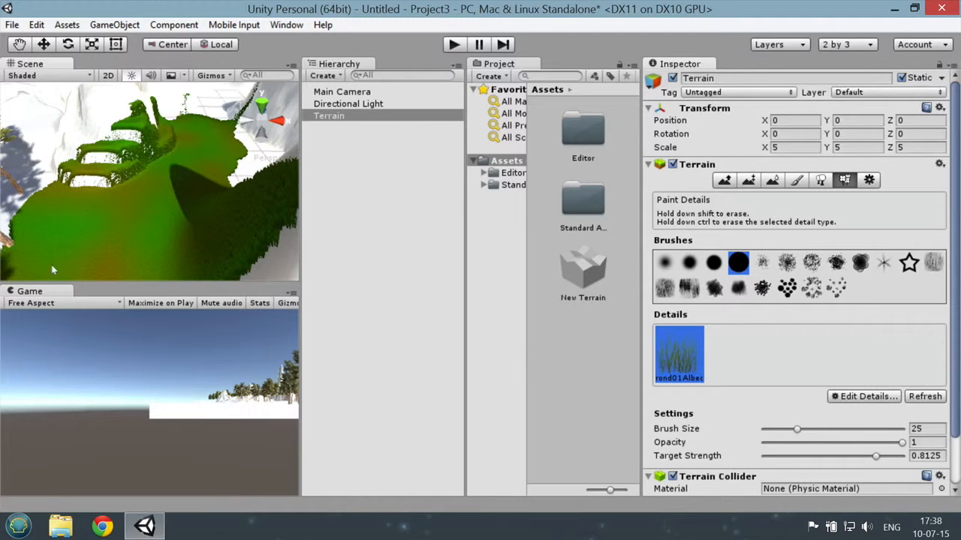
Step: Paint grass around the group of conifers beside the terraced slope, joining it to the existing grass
mouse_move(111, 235)
right_down()
mouse_move(56, 225)
mouse_move(773, 197)
mouse_move(743, 199)
right_up()
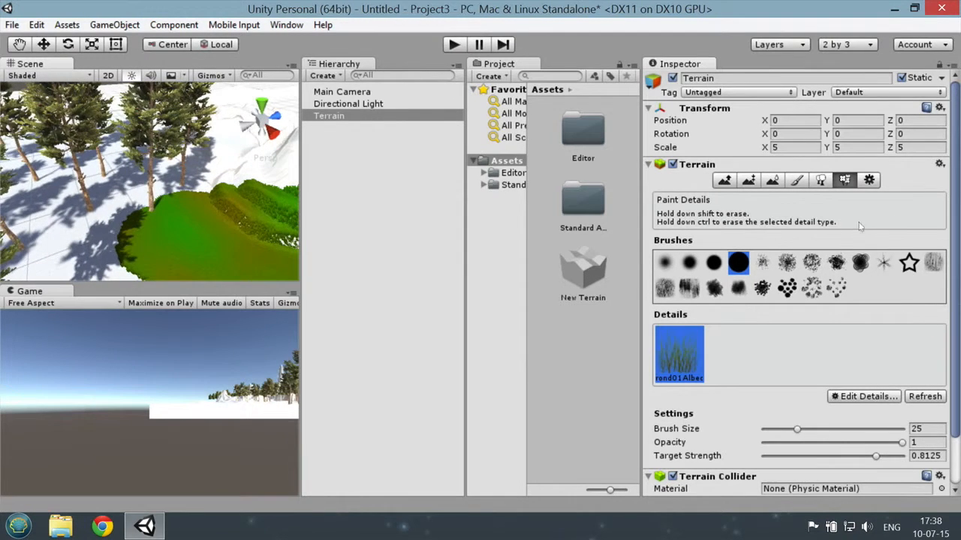
mouse_move(34, 236)
mouse_down()
mouse_move(128, 193)
mouse_move(97, 241)
mouse_move(173, 191)
mouse_move(58, 177)
mouse_move(73, 210)
mouse_move(38, 220)
mouse_move(87, 259)
mouse_up()
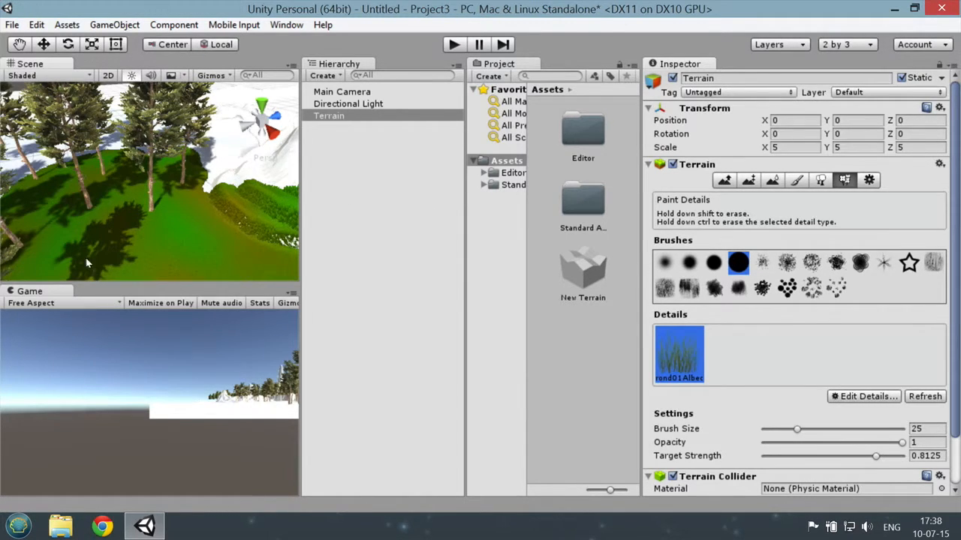
scroll(196, 229, down, 10)
scroll(154, 212, up, 10)
scroll(155, 212, down, 5)
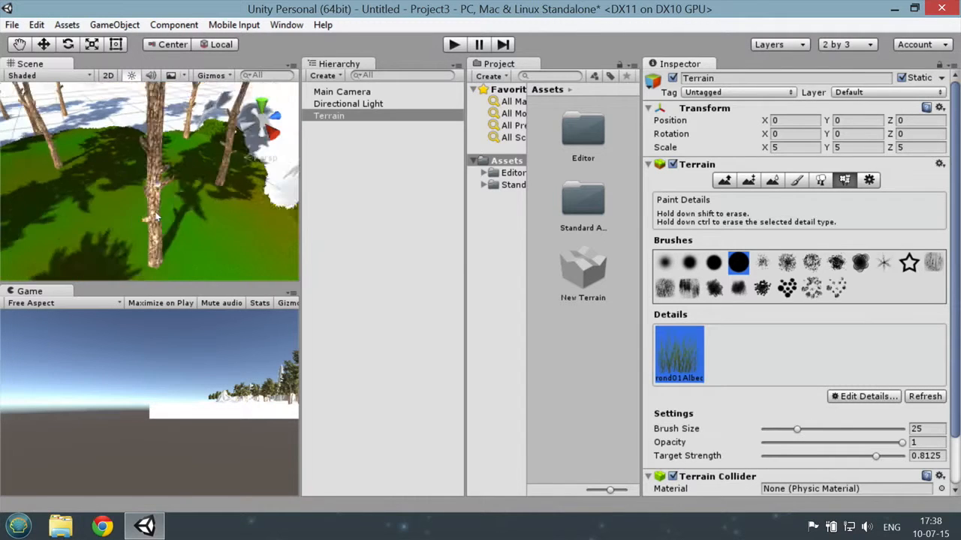
scroll(155, 212, down, 5)
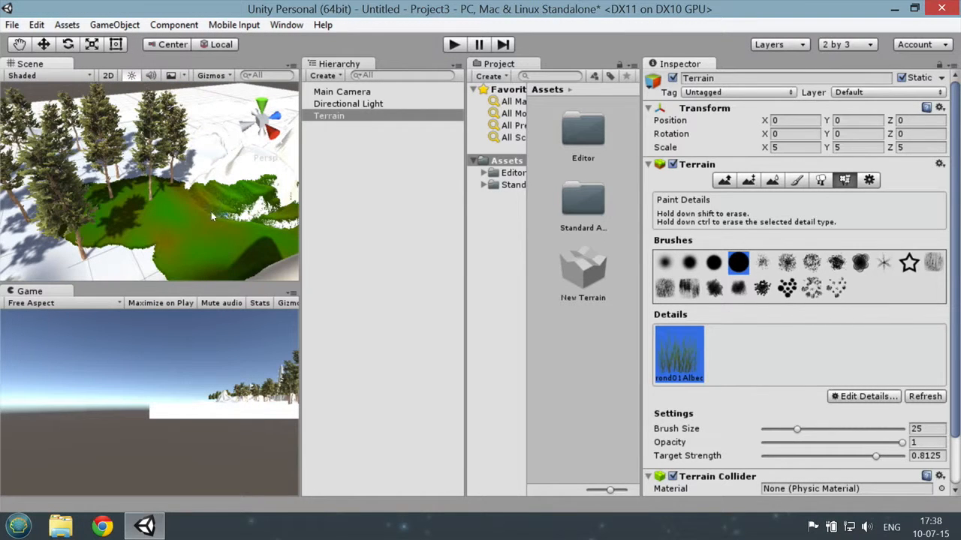
Step: Deselect the terrain and rearrange the project browser with a compact asset list and a wider folder tree
click(381, 155)
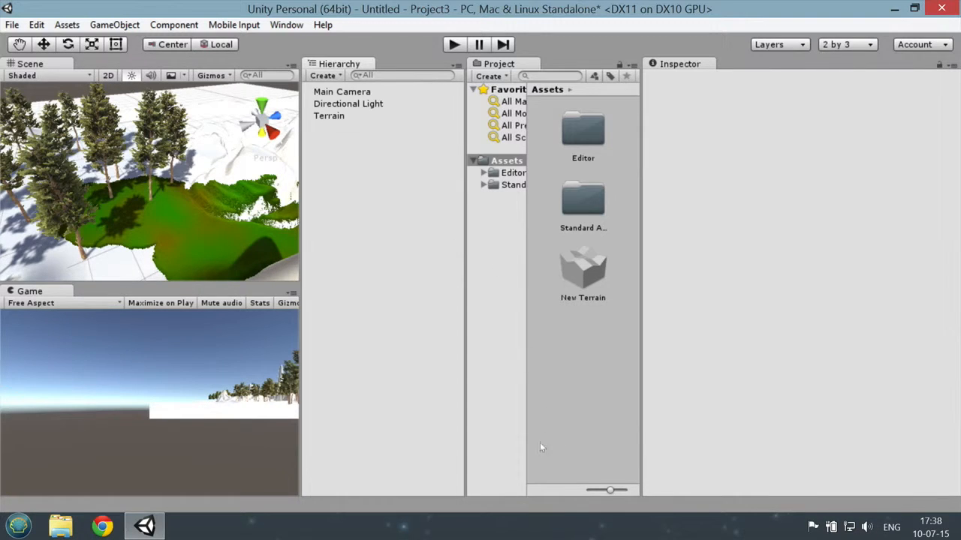
drag(608, 490, 588, 490)
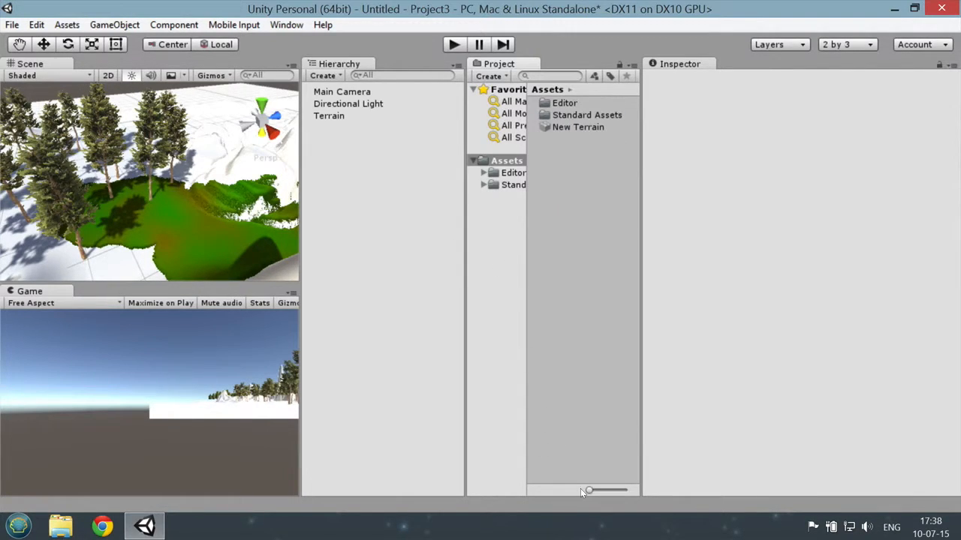
drag(463, 184, 390, 184)
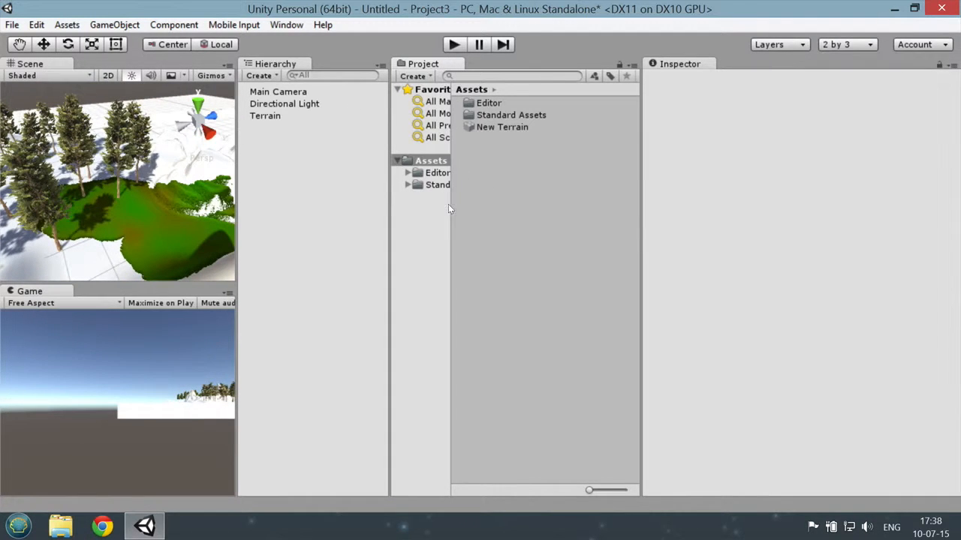
drag(449, 204, 518, 208)
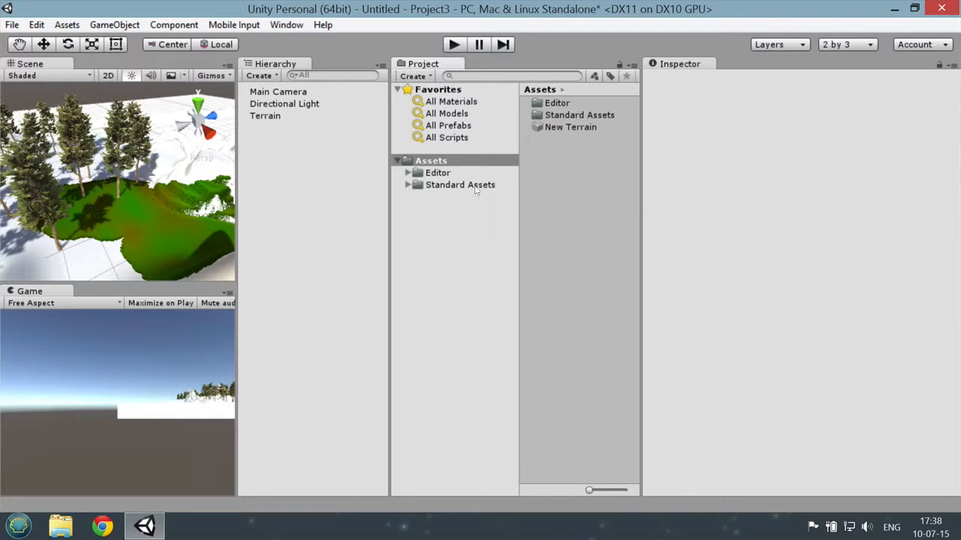
Step: Open the Prefabs folder of the first-person character in Standard Assets > Characters
click(408, 185)
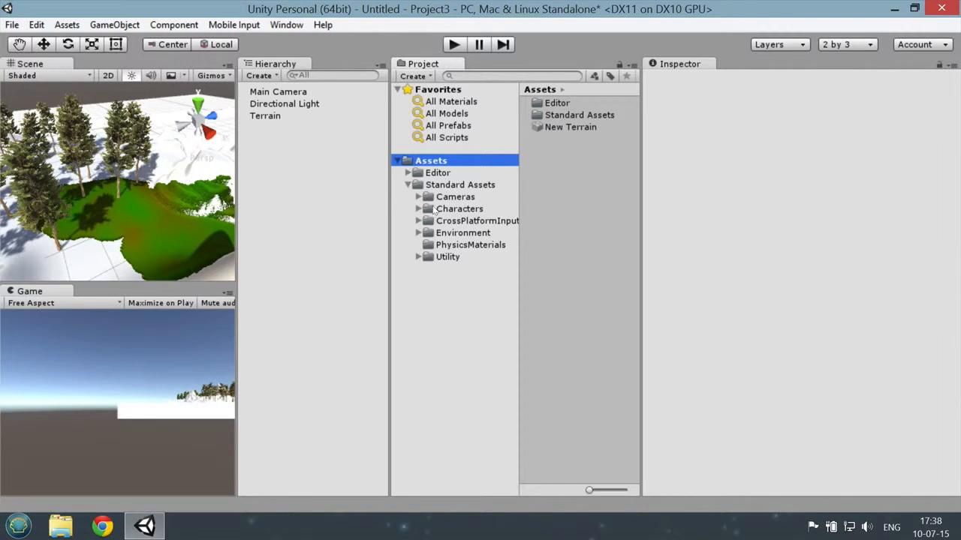
click(418, 208)
click(484, 221)
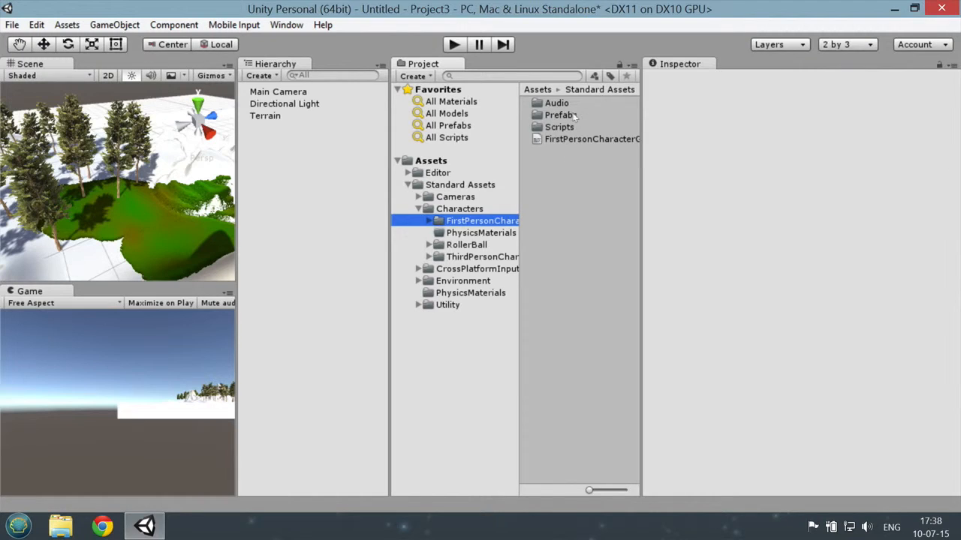
click(574, 116)
double_click(574, 116)
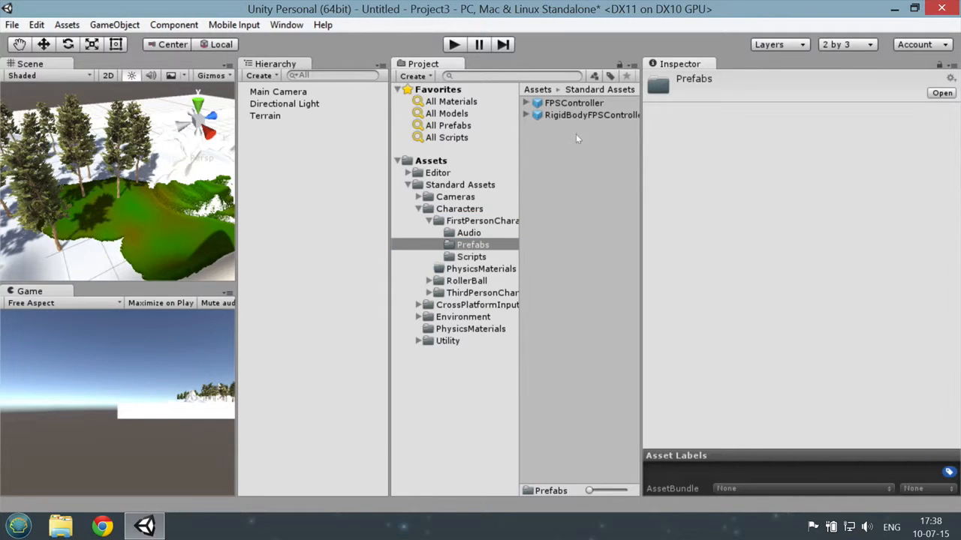
Step: Place the FPSController prefab on the grass beside the conifers and raise it above the terrain to about Y 7.1
drag(575, 107, 136, 211)
scroll(159, 201, up, 3)
scroll(161, 199, down, 5)
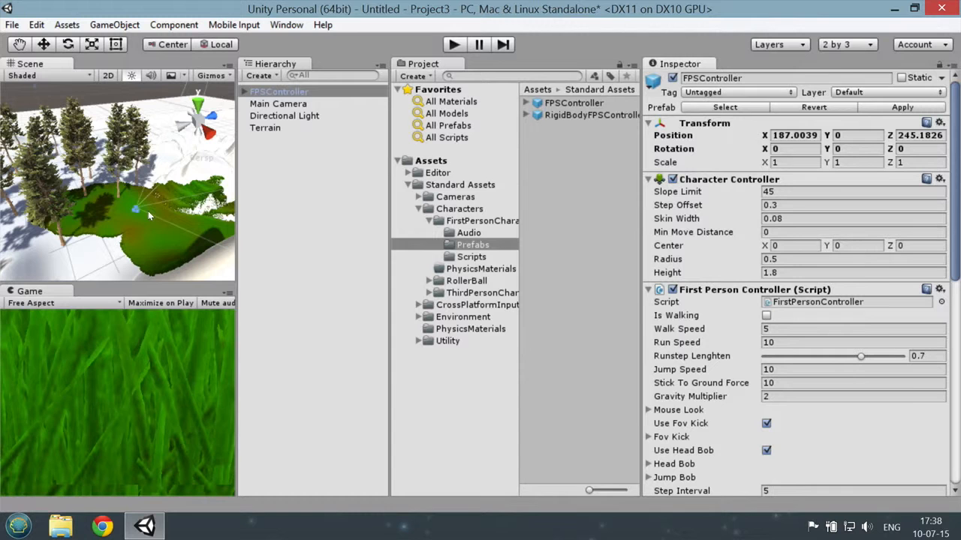
key(w)
drag(142, 157, 140, 187)
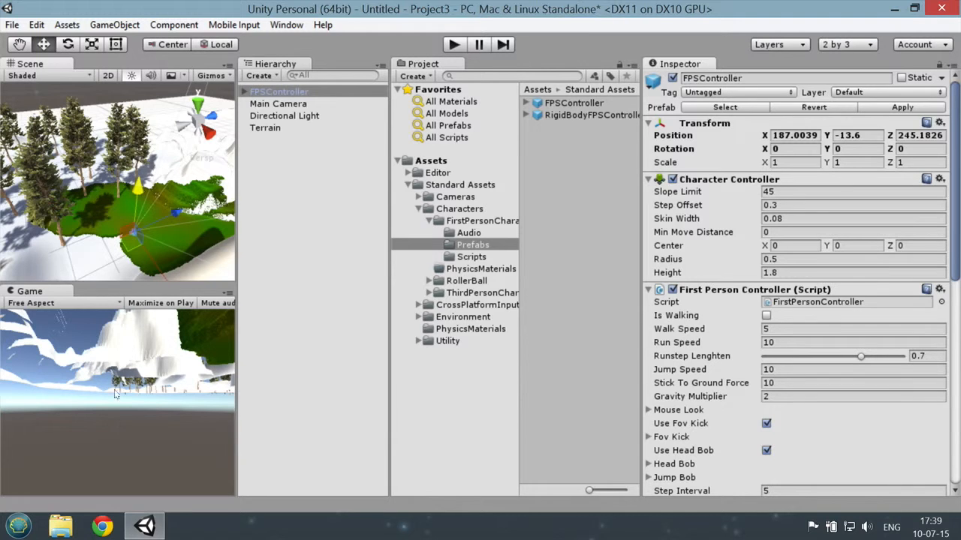
drag(139, 197, 136, 165)
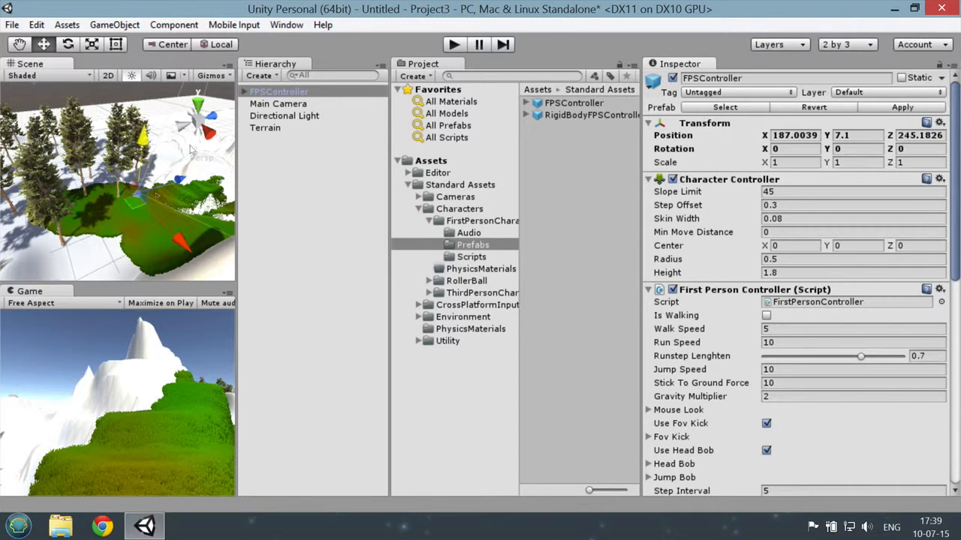
Step: Run the game and test walking forward and backward through the grass among the conifers
click(454, 47)
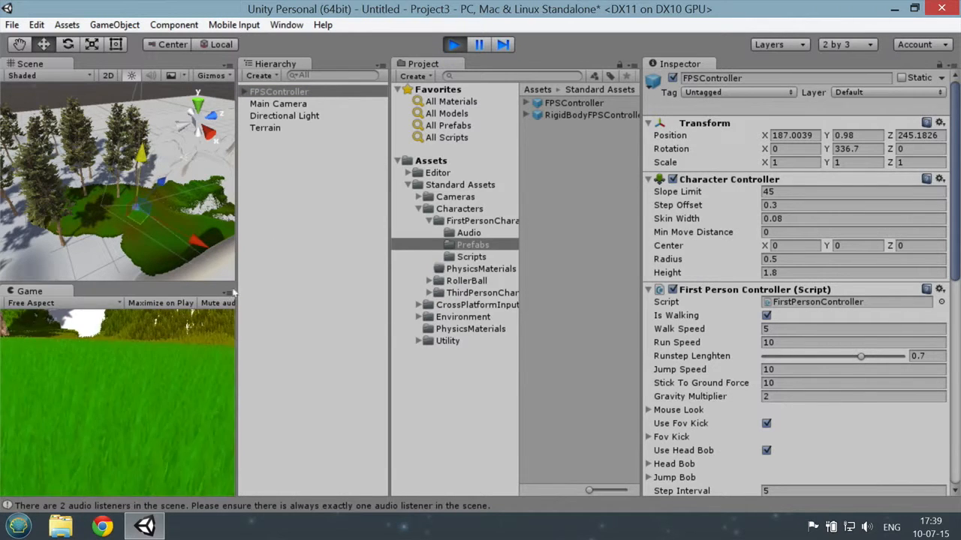
key(w)
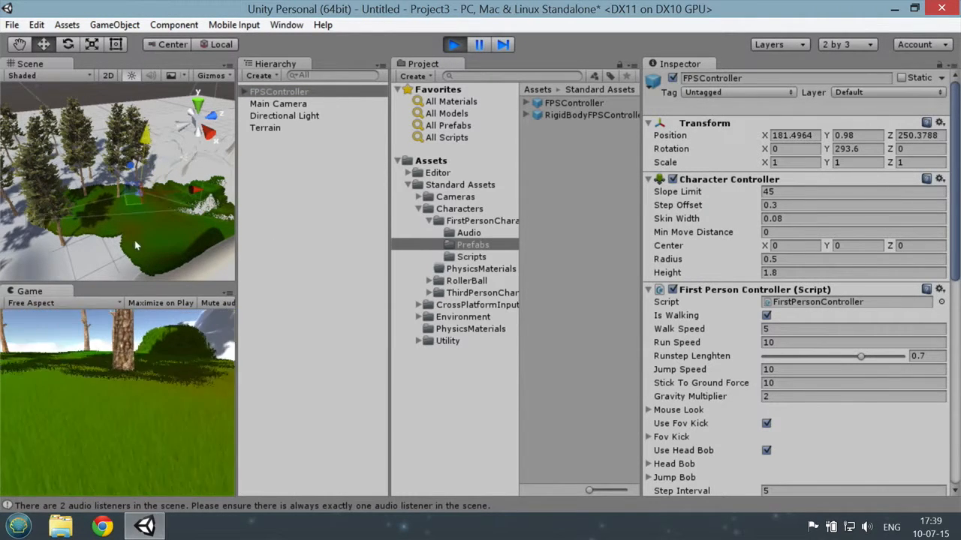
key(w)
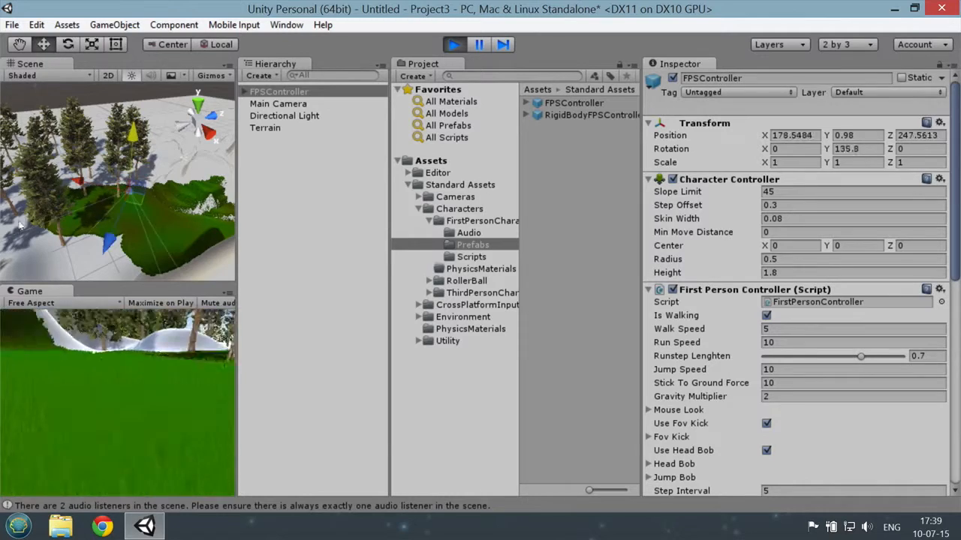
key(w)
key(s)
key(w)
key(s)
key(w)
key(s)
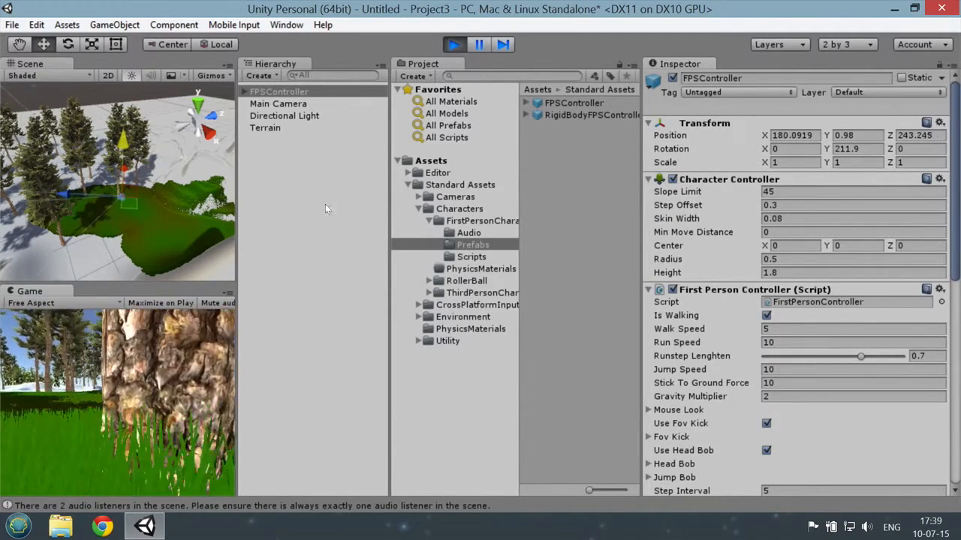
Step: Walk the character up the grassy slope, across to the bare white ground and back towards the trees, and stop the game
key(w)
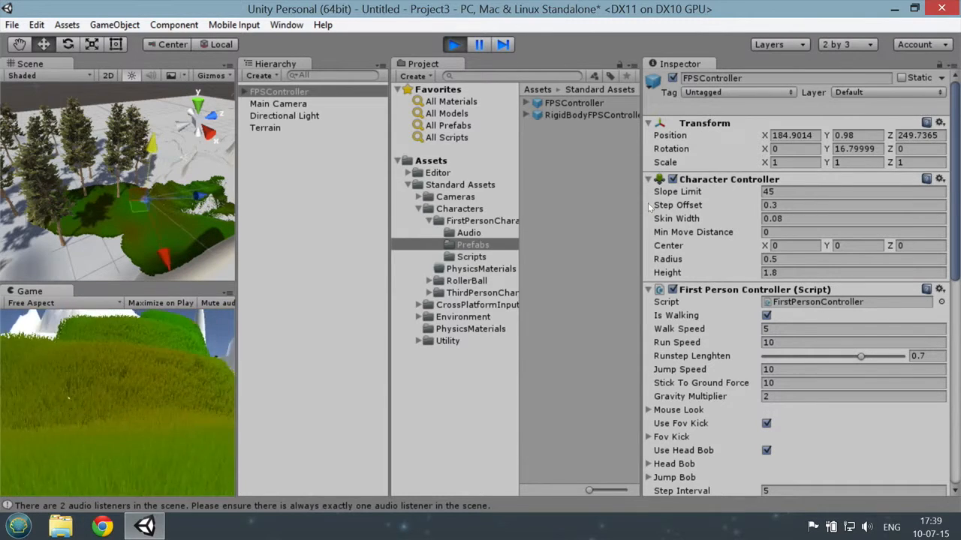
key(w)
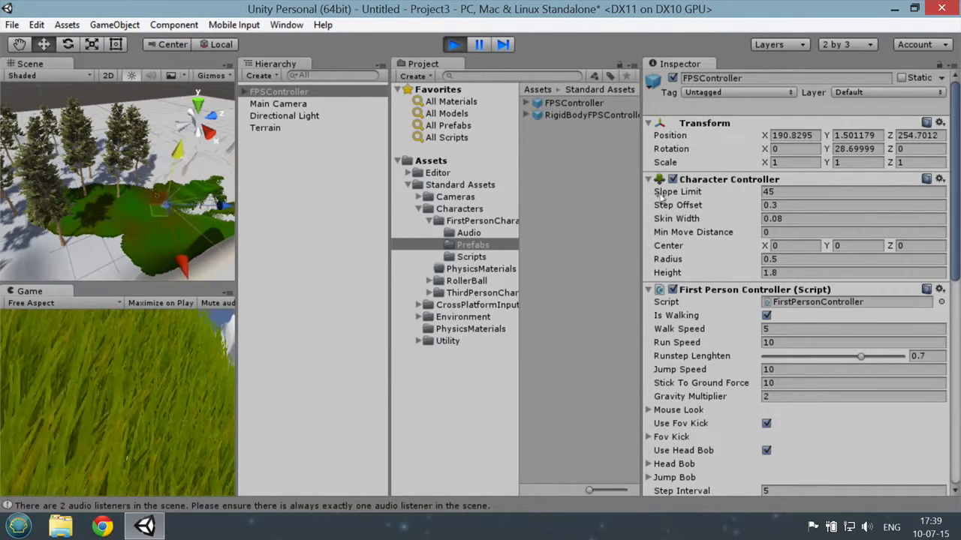
key(w)
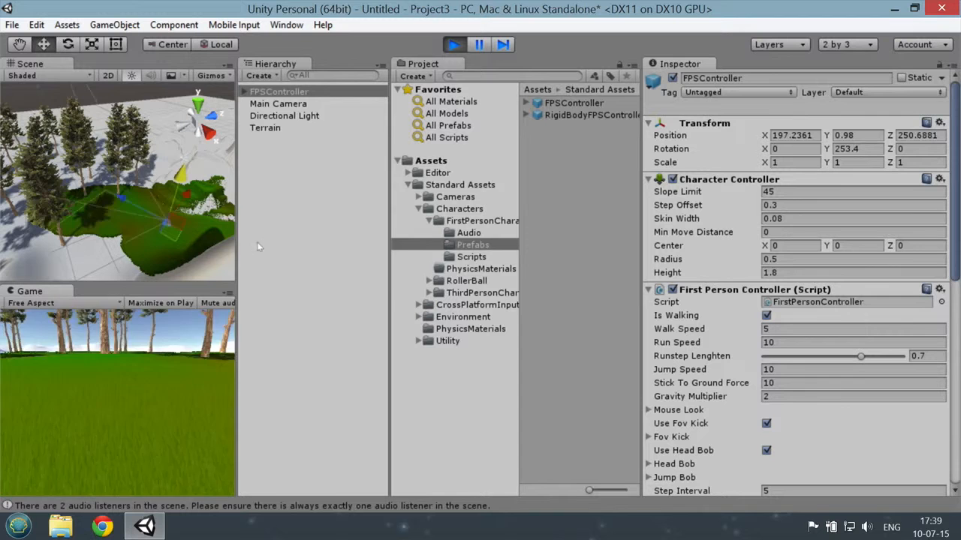
key(w)
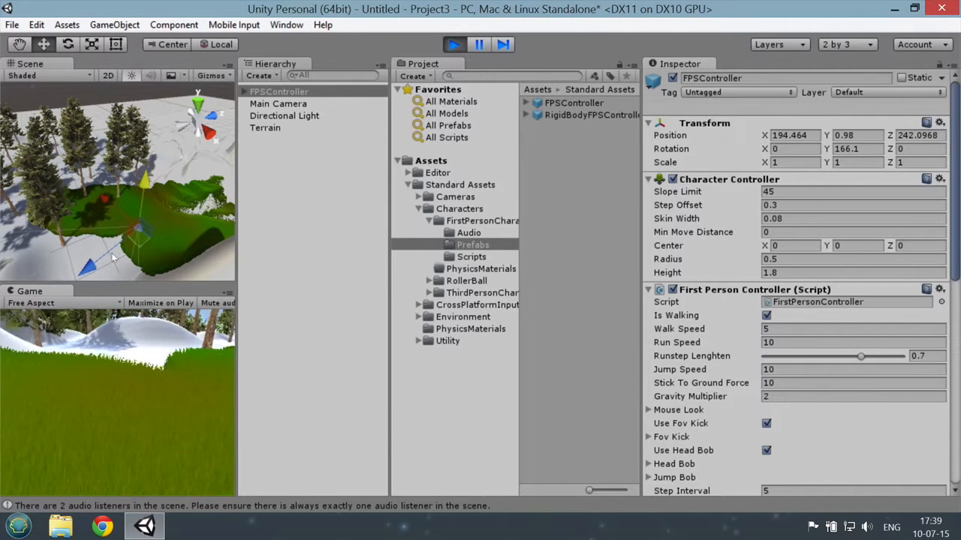
key(w)
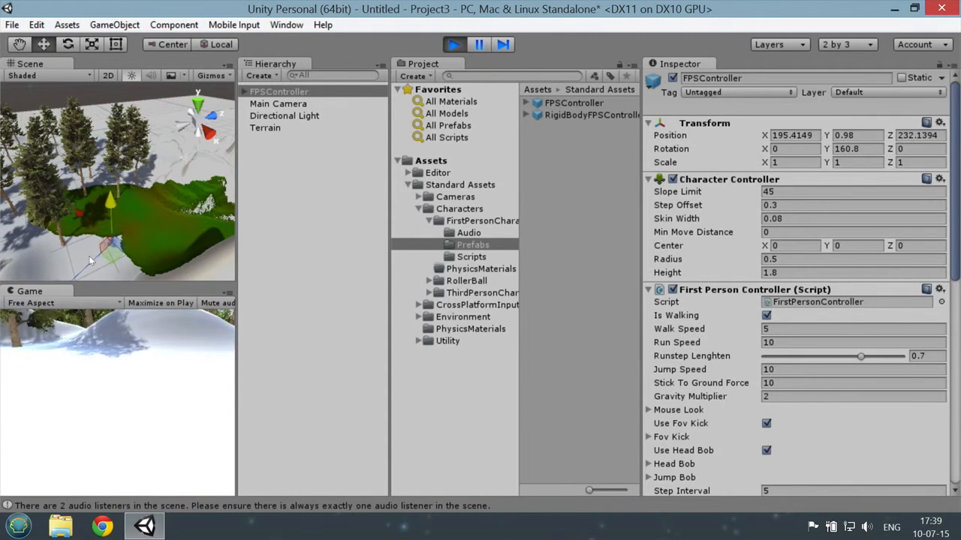
key(w)
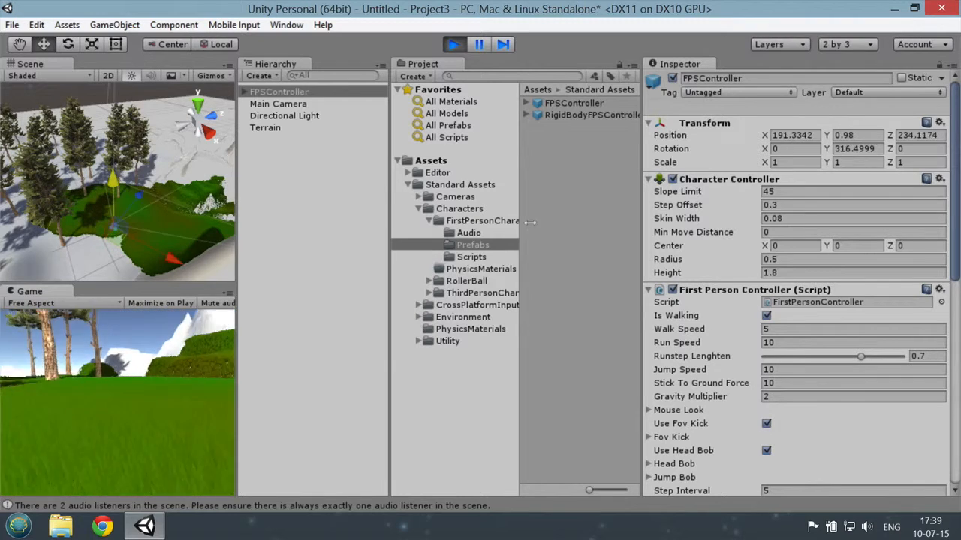
key(w)
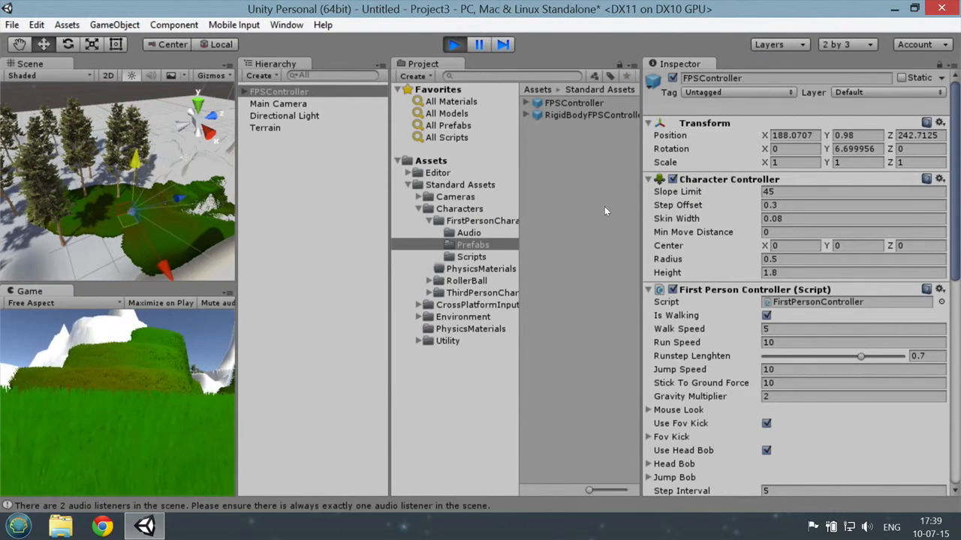
click(454, 45)
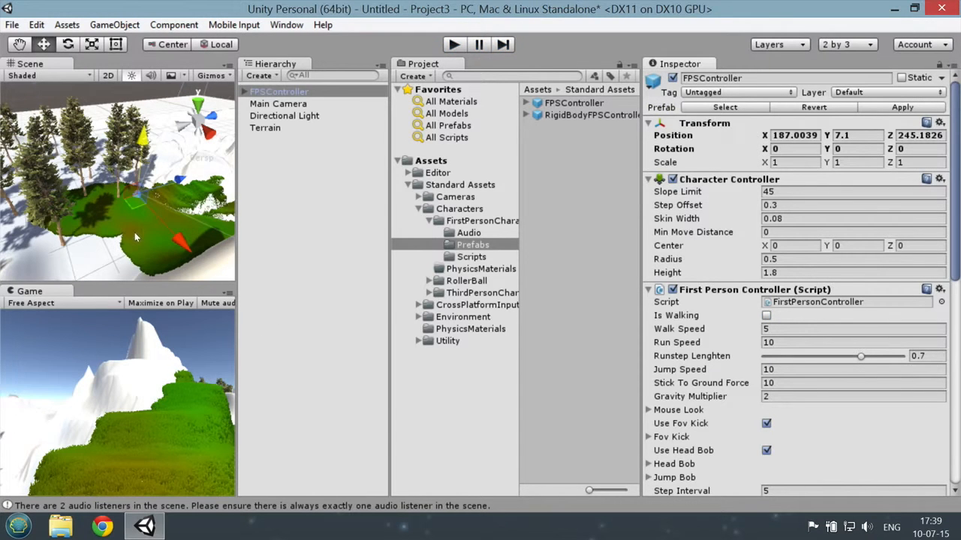
Step: Frame the scene view low over the grass, facing the steep mountain with the grass-covered side
scroll(108, 237, up, 5)
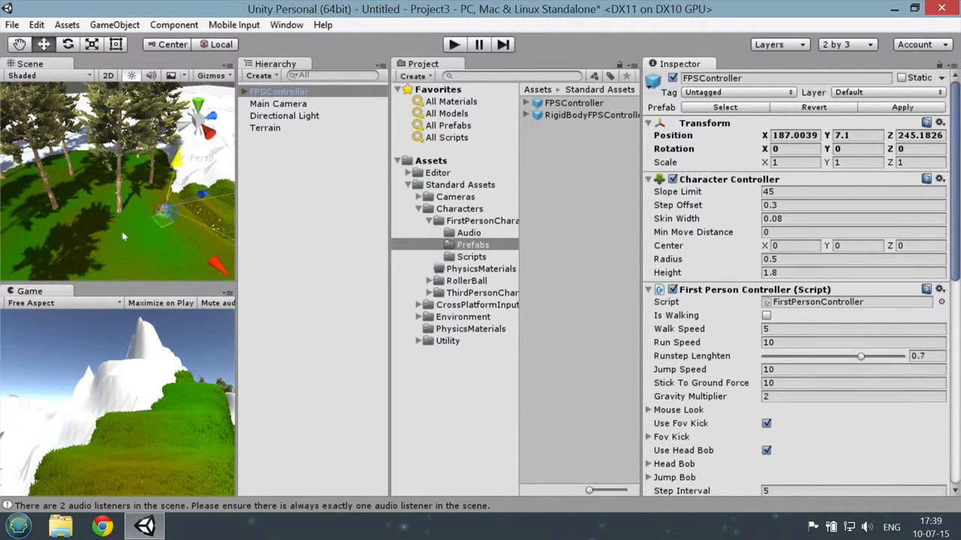
scroll(91, 223, up, 5)
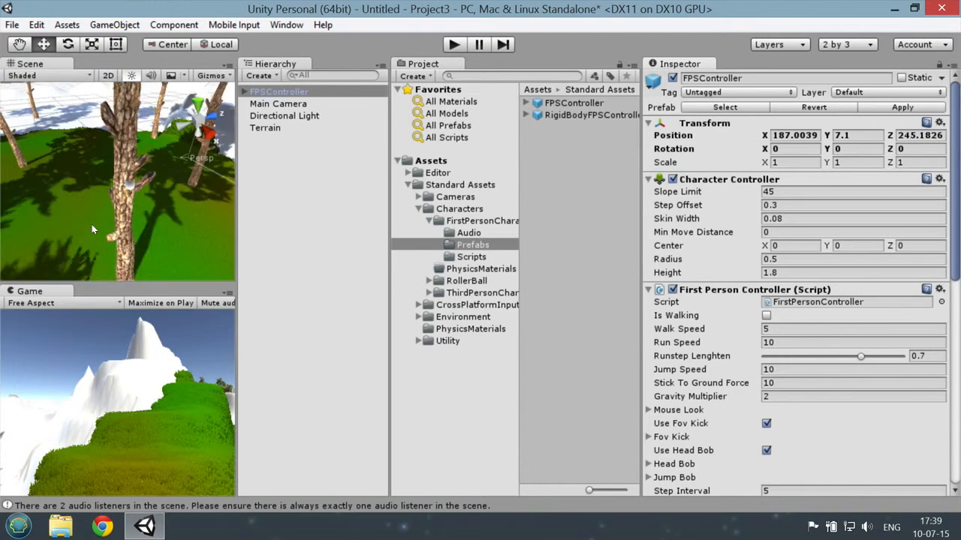
middle_drag(91, 225, 120, 214)
right_drag(120, 213, 407, 187)
alt+drag(408, 187, 273, 170)
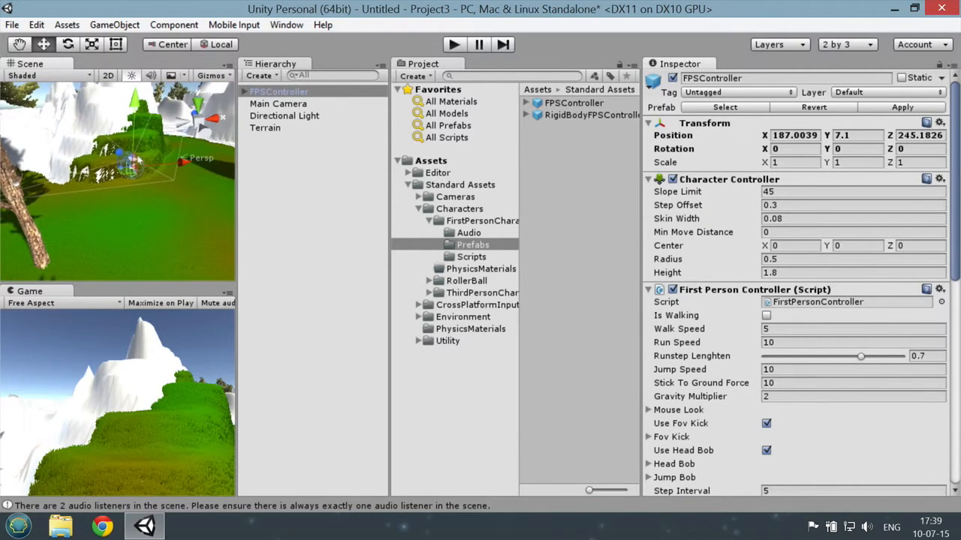
click(286, 91)
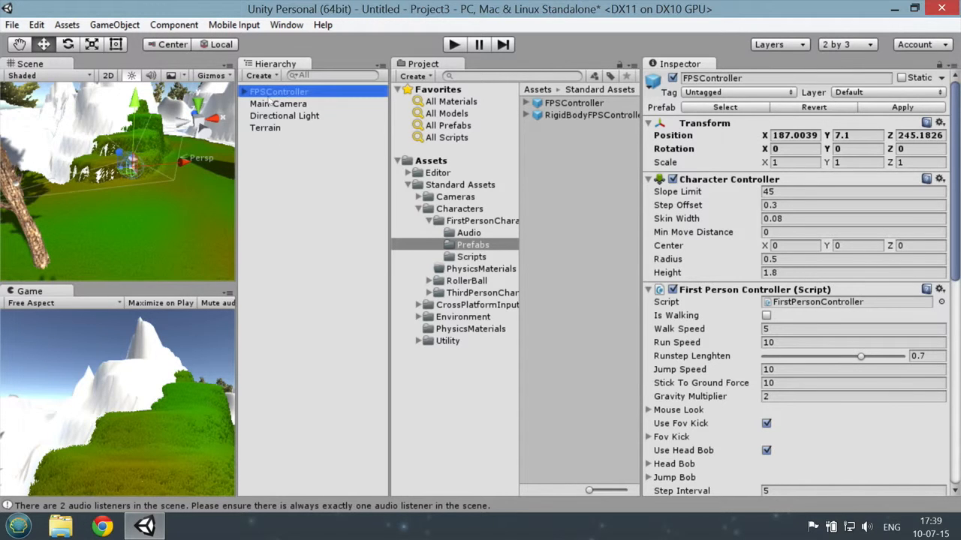
scroll(111, 166, up, 6)
scroll(113, 165, down, 4)
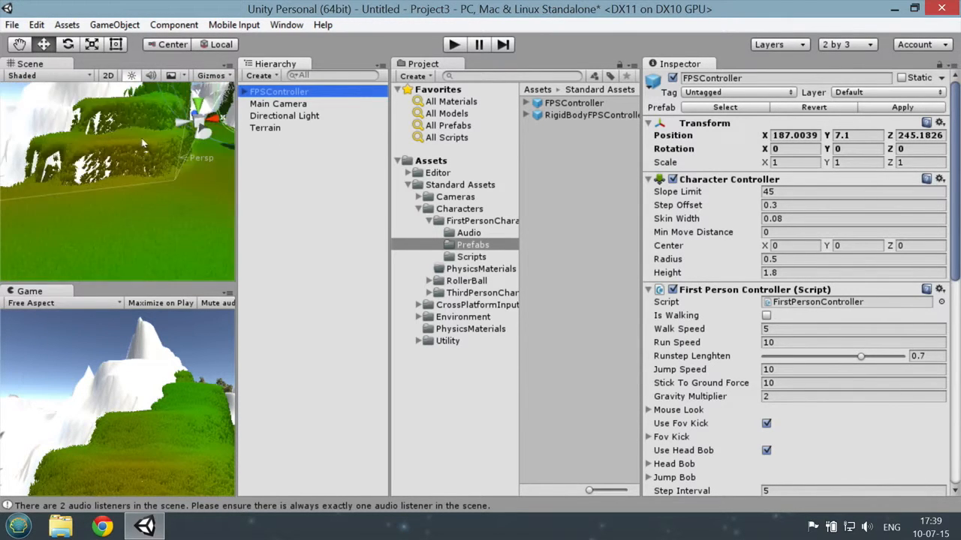
scroll(151, 141, up, 1)
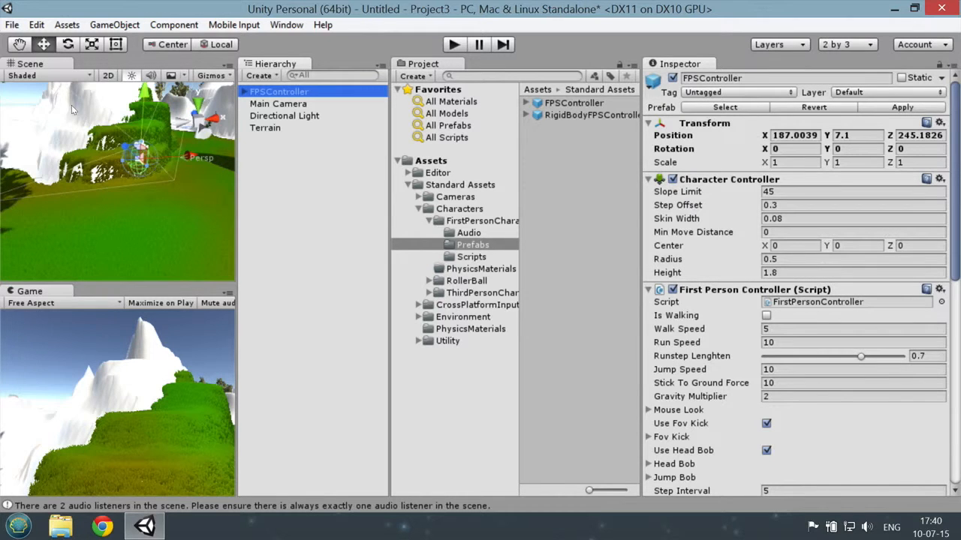
scroll(154, 197, down, 2)
right_drag(163, 207, 467, 142)
click(291, 94)
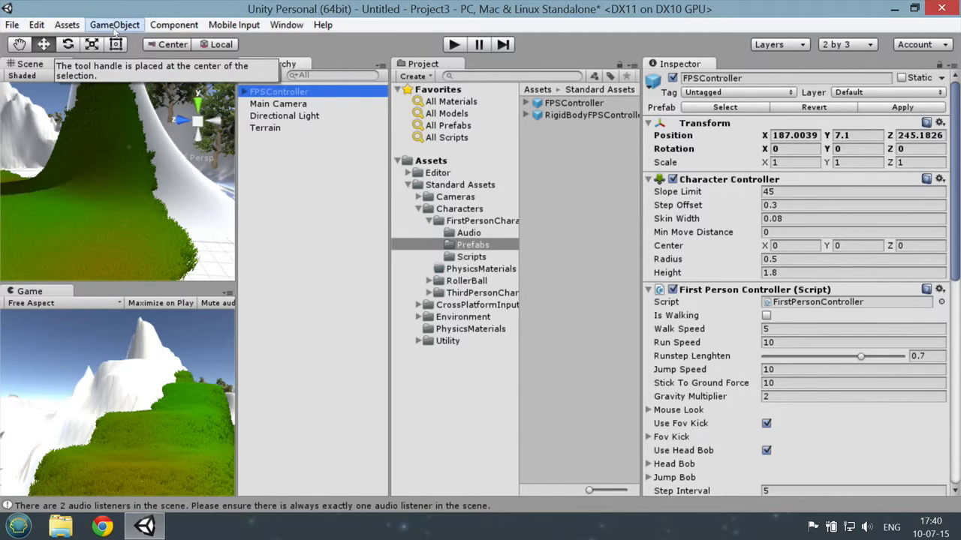
click(114, 25)
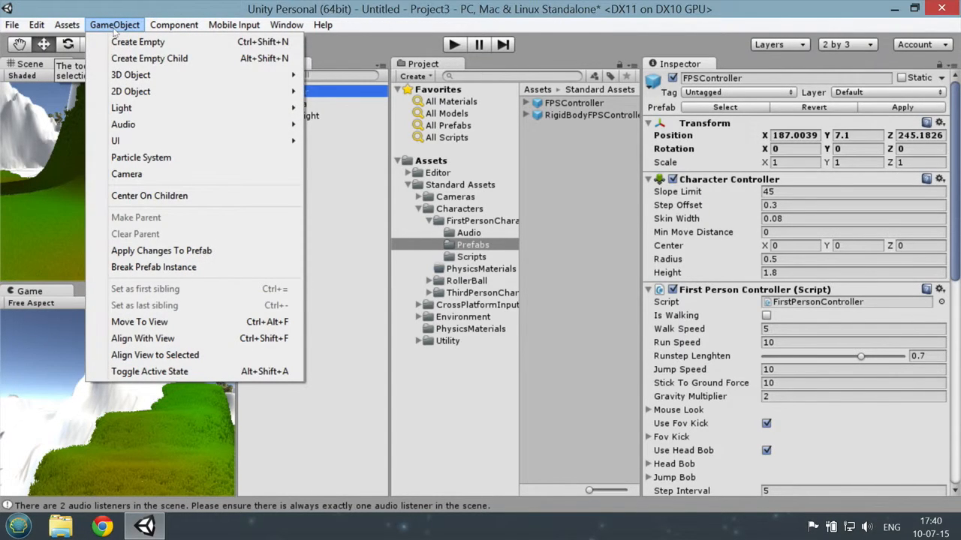
click(153, 181)
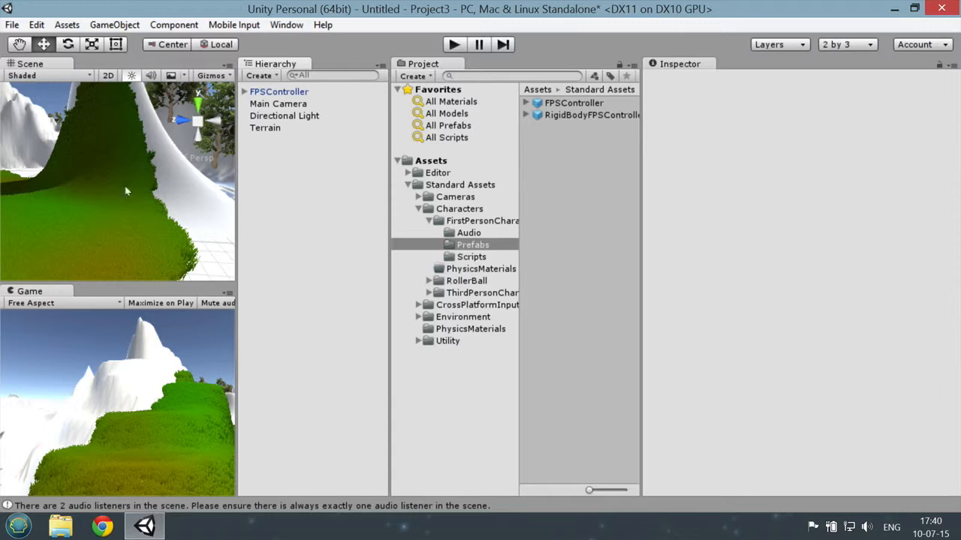
Step: Align the FPSController with the current scene view and check its placement up close
click(279, 91)
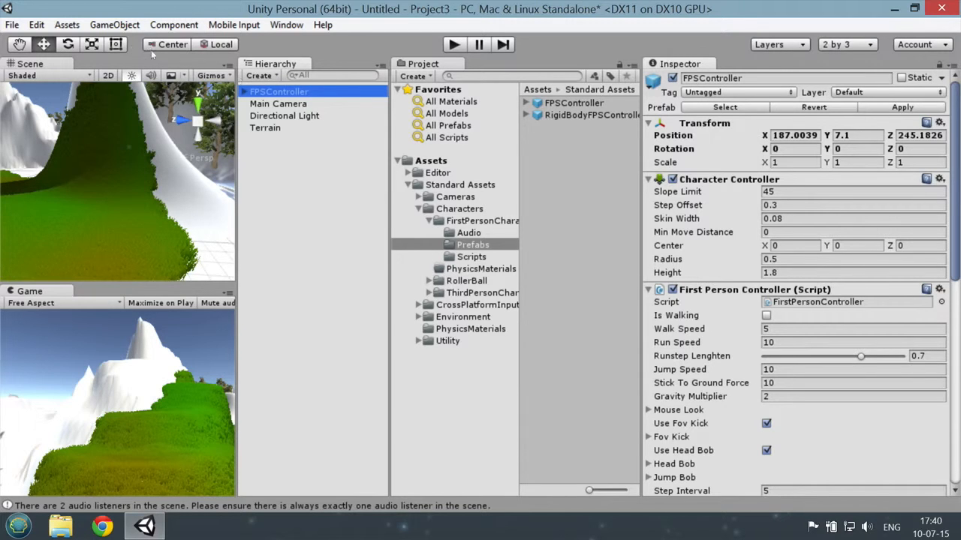
click(118, 24)
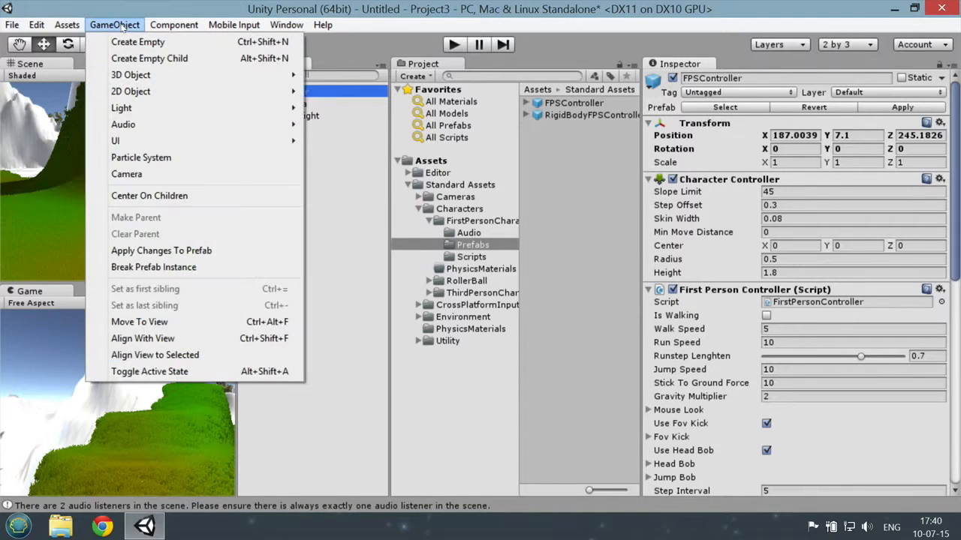
click(143, 338)
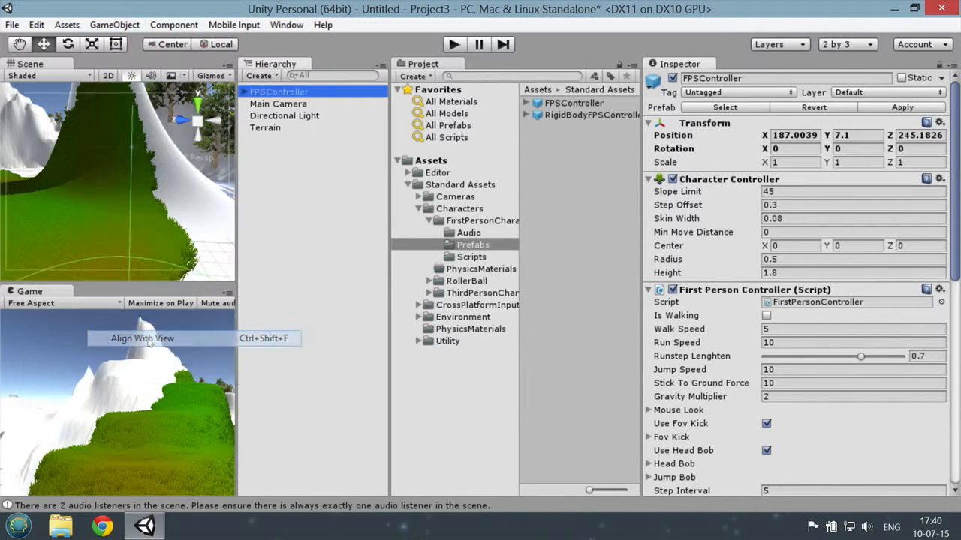
scroll(128, 194, down, 6)
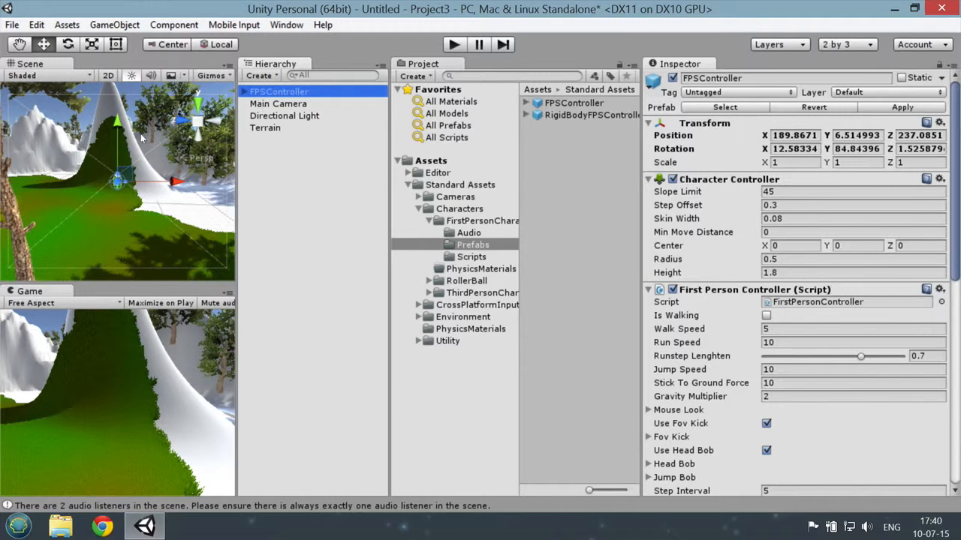
scroll(152, 169, down, 2)
scroll(129, 179, up, 2)
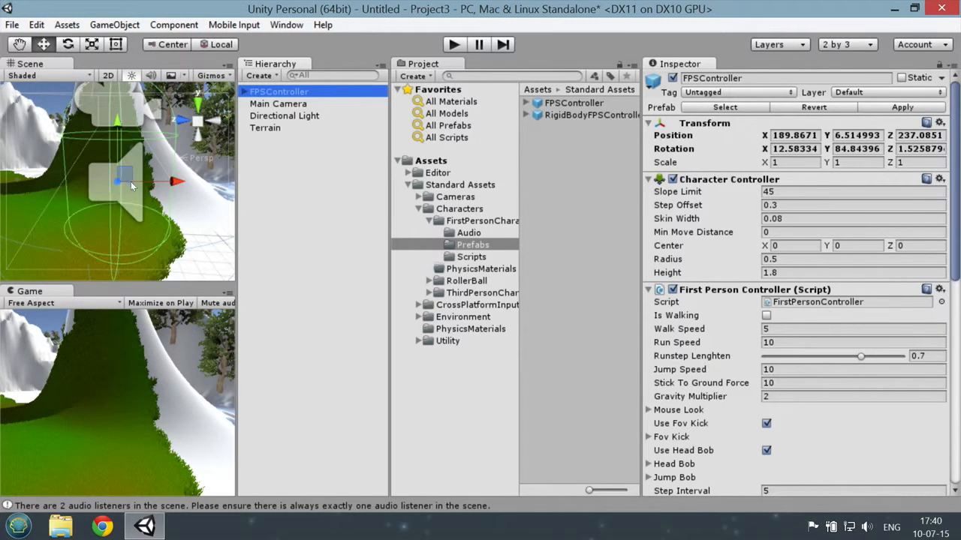
scroll(130, 183, up, 2)
scroll(130, 185, up, 2)
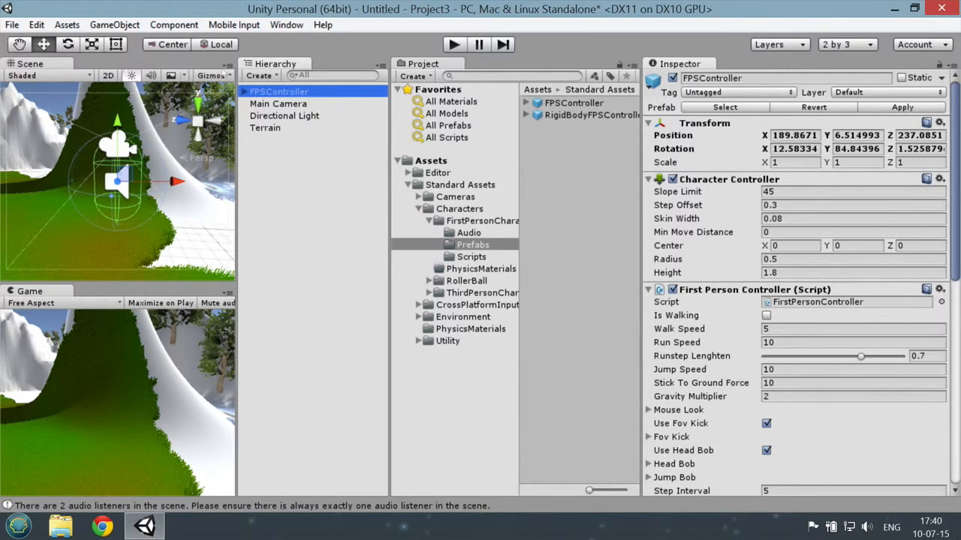
Step: Run the game, walk the character forward through the grass near the steep mountain, and stop the game
click(453, 44)
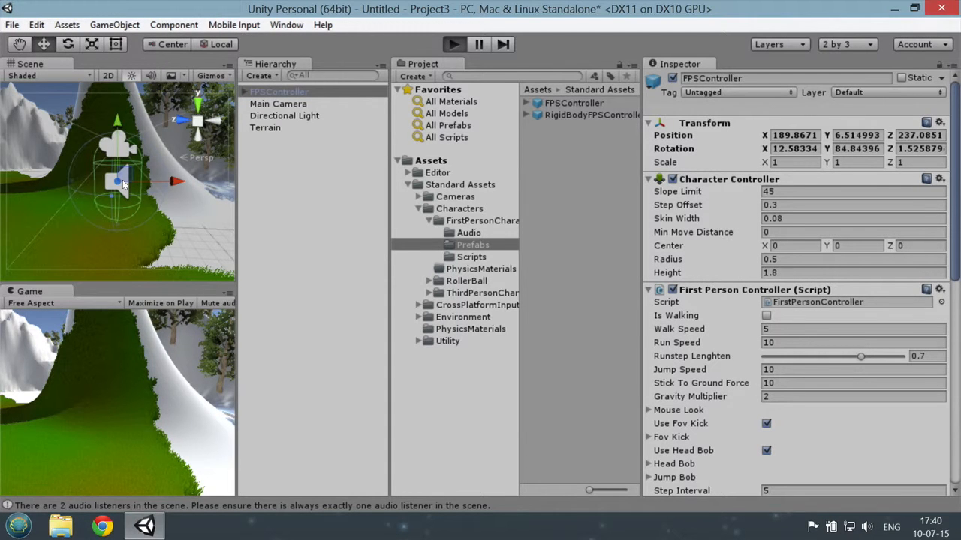
key(w)
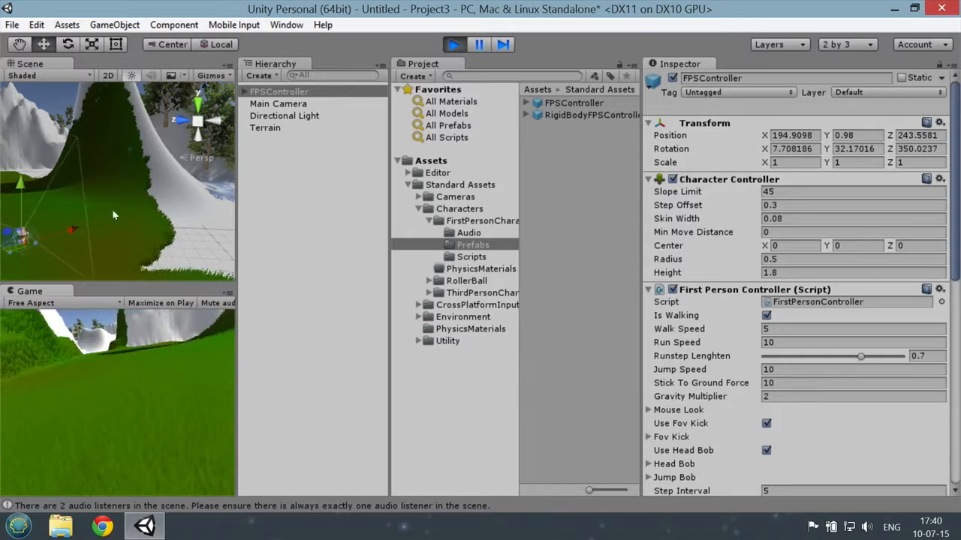
key(w)
key(w)
click(460, 50)
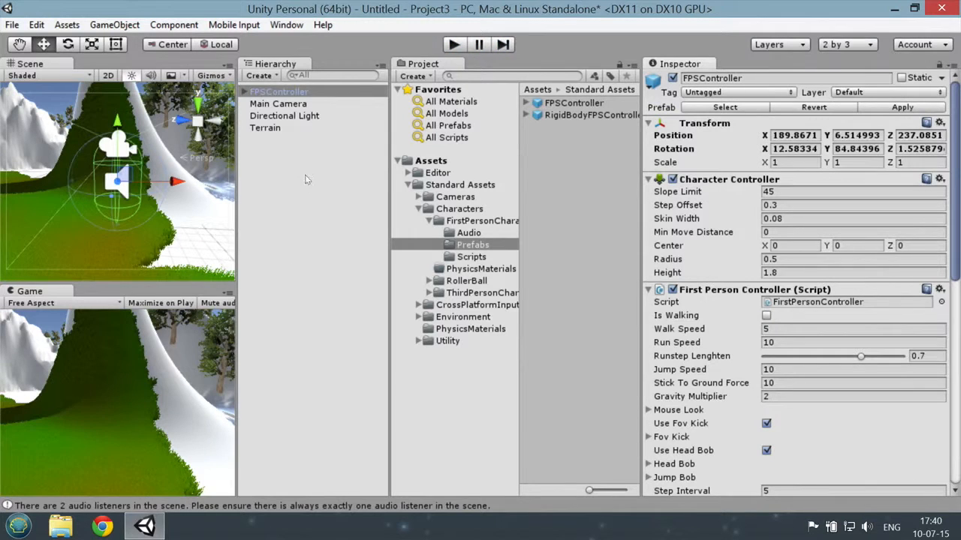
Step: Add a Spotlight as a child of the FPSController, keeping its default name
right_click(274, 92)
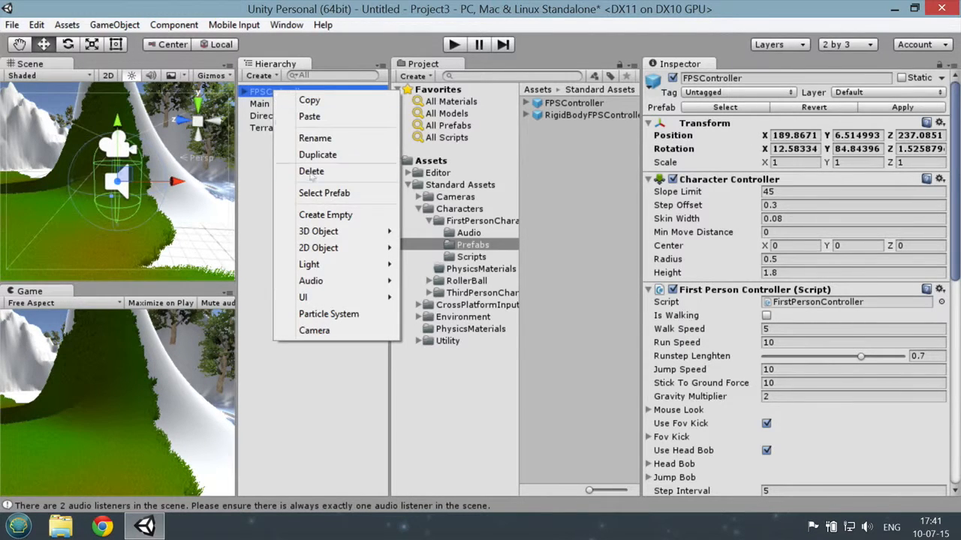
mouse_move(344, 234)
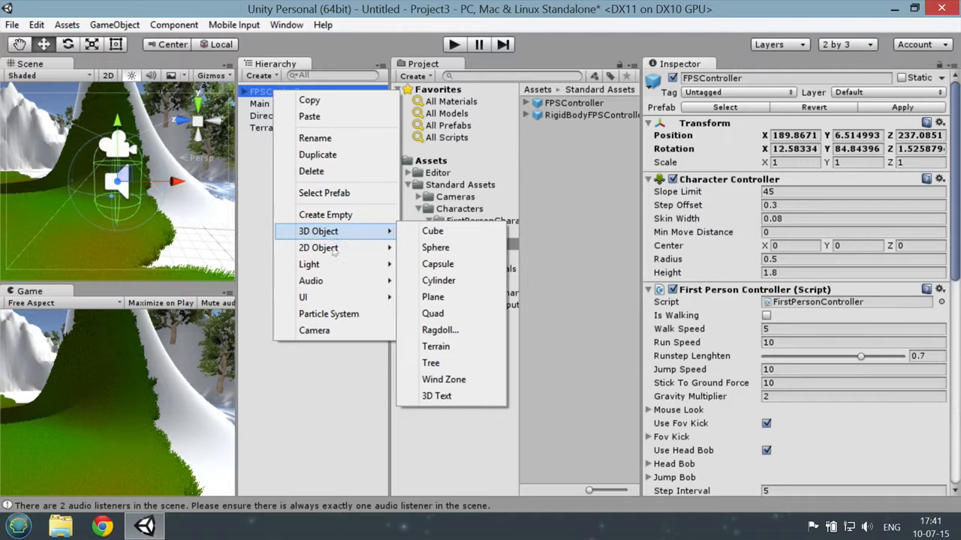
mouse_move(330, 268)
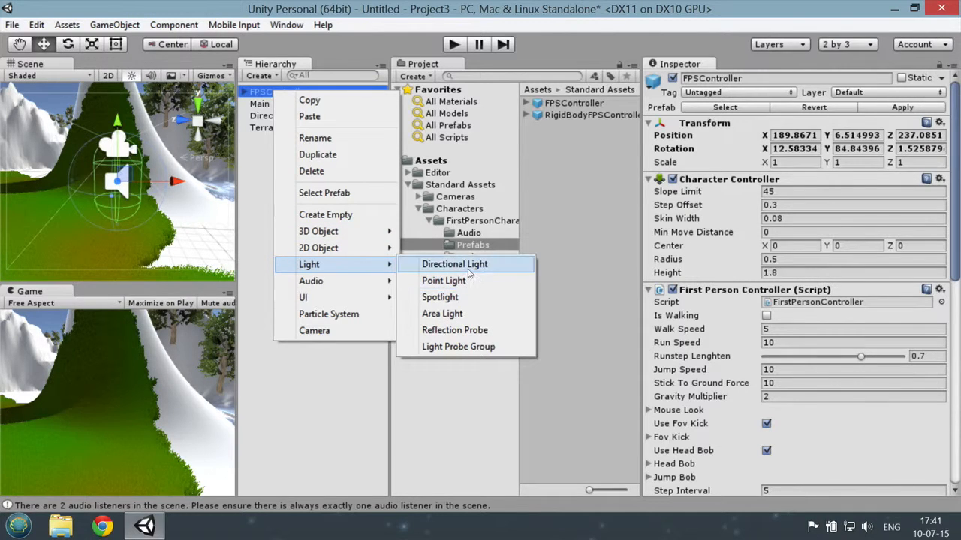
click(451, 297)
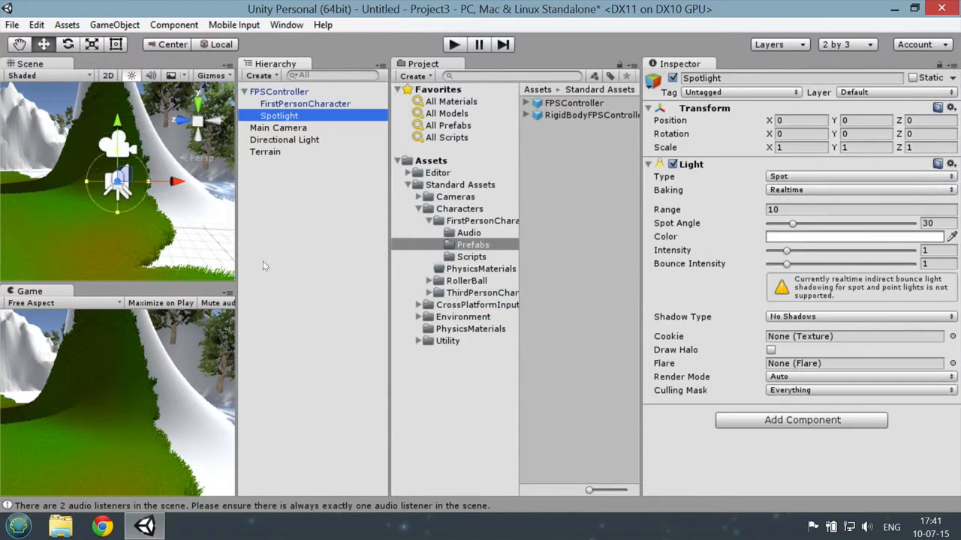
scroll(165, 188, up, 5)
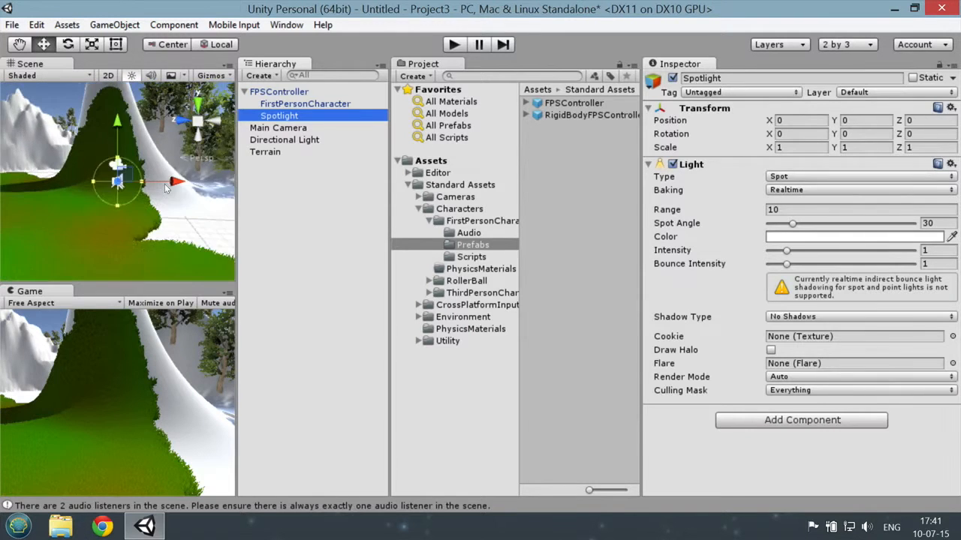
scroll(165, 184, down, 5)
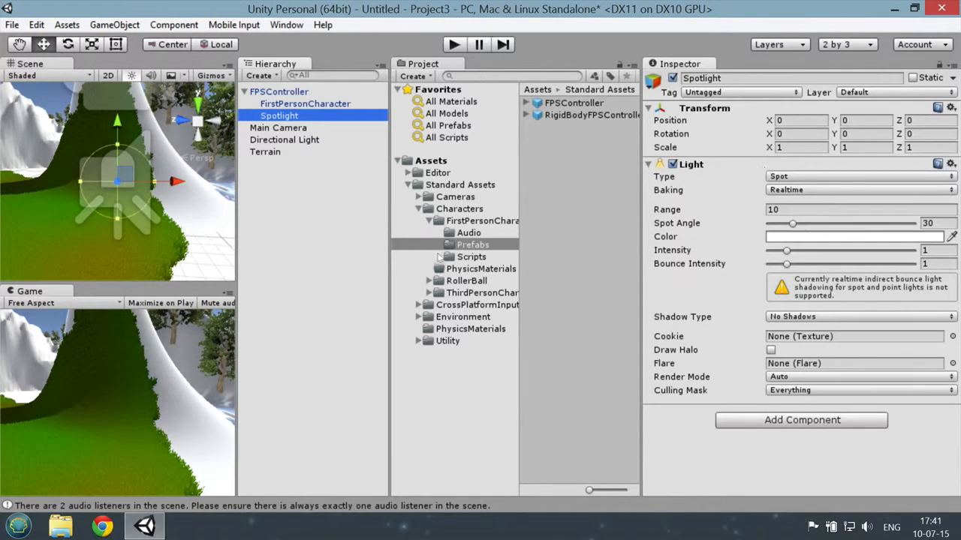
click(293, 116)
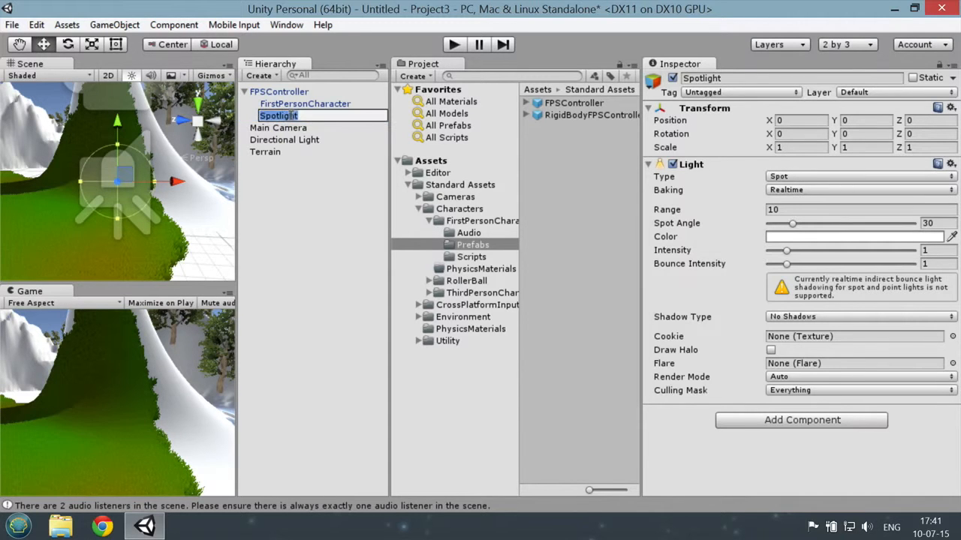
key(Return)
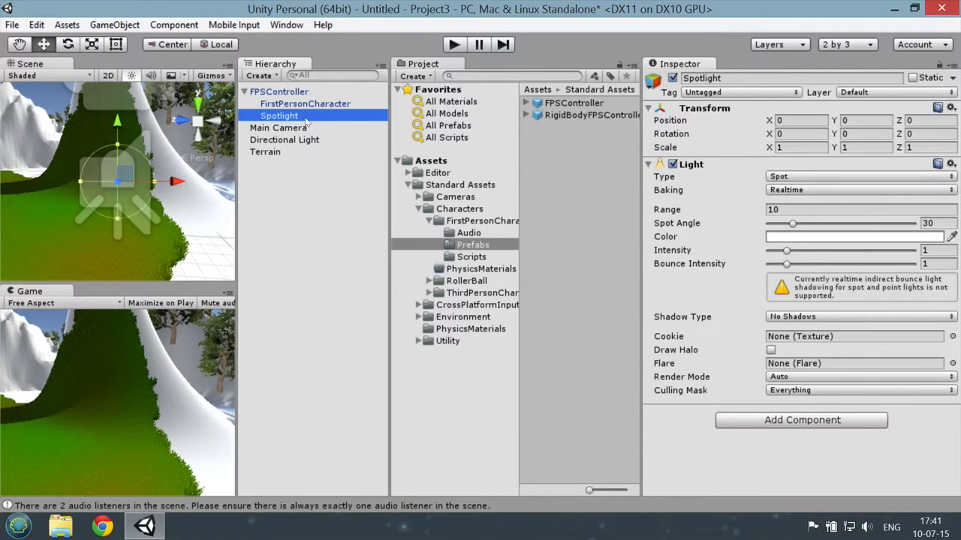
Step: Set the Spotlight's range to 200 and its intensity to 2.99
click(781, 209)
text(20)
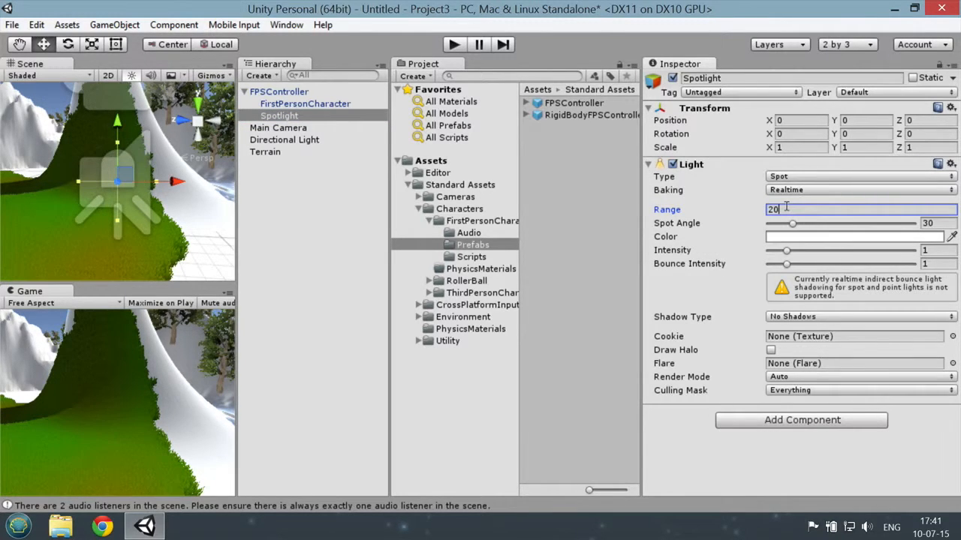
text(0)
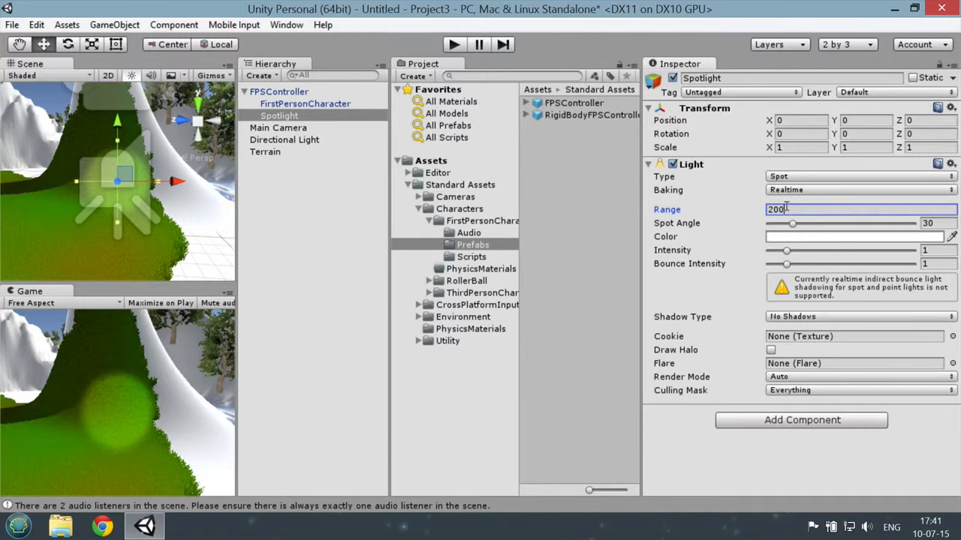
drag(786, 251, 822, 250)
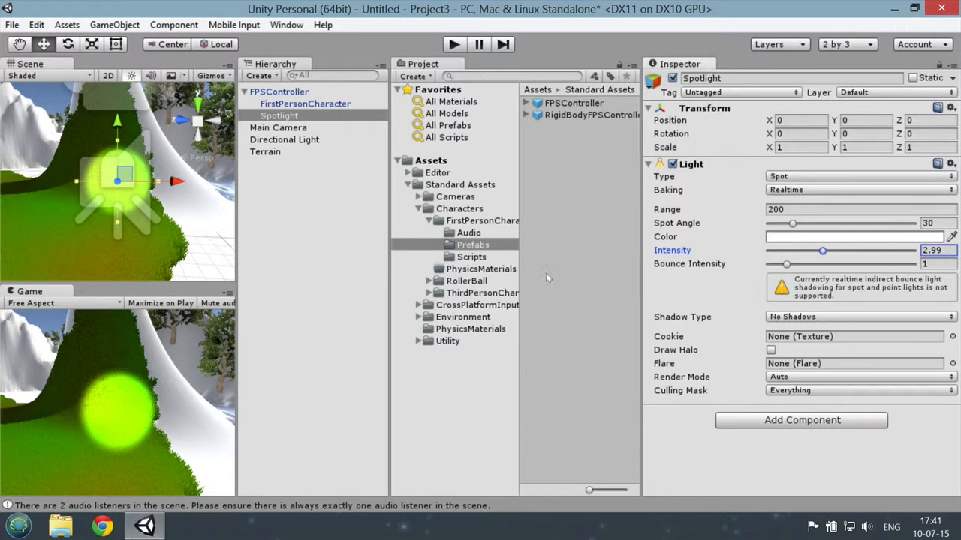
scroll(152, 189, up, 3)
scroll(152, 189, down, 6)
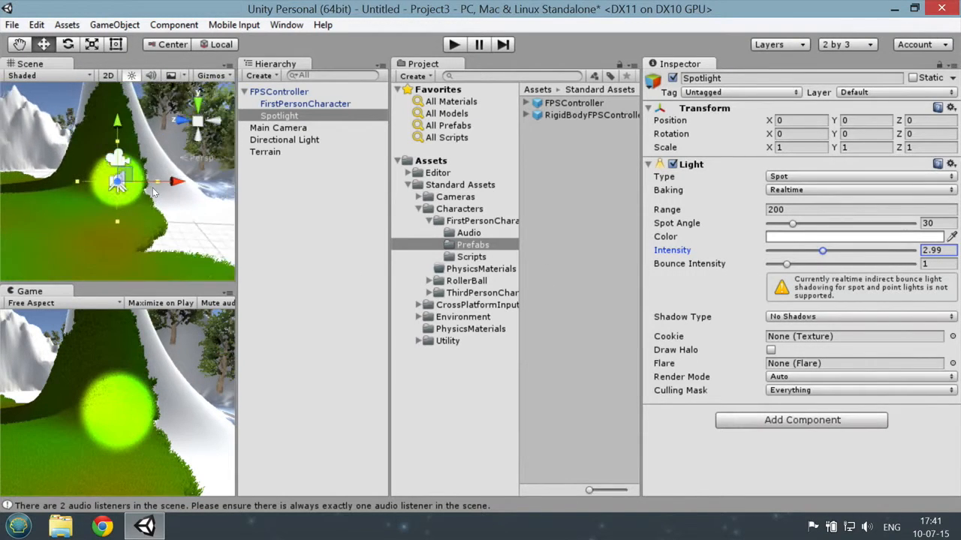
Step: Run the game, test the spotlight while walking and looking around, and stop the game
click(454, 45)
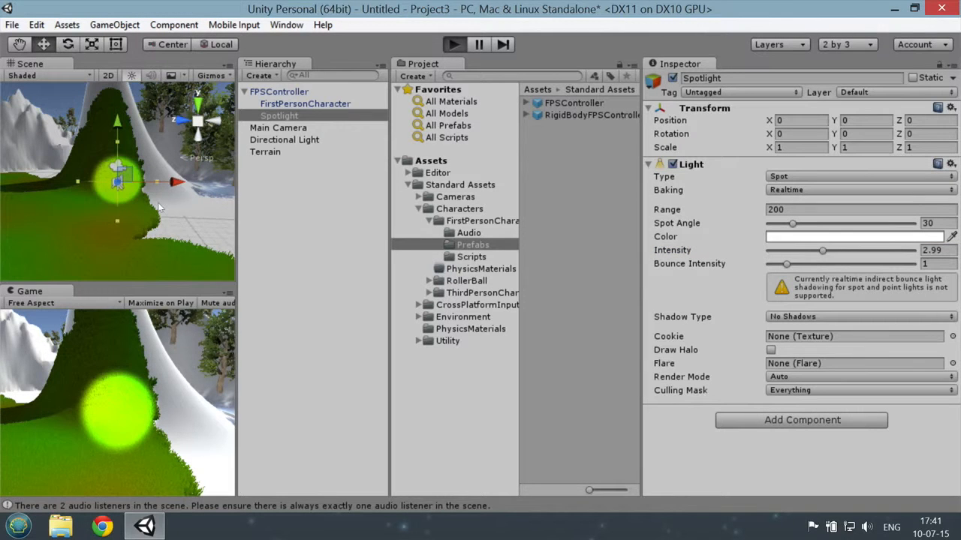
key(w)
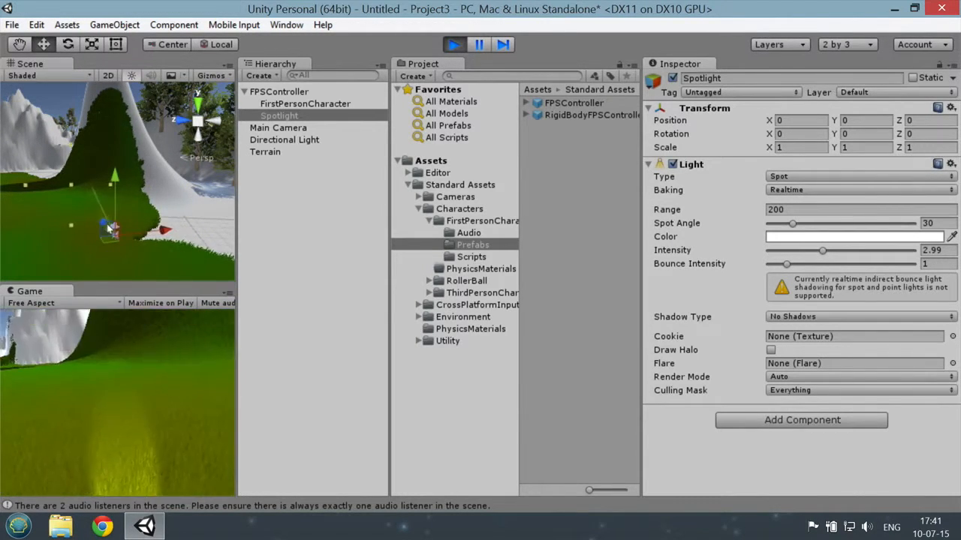
click(453, 45)
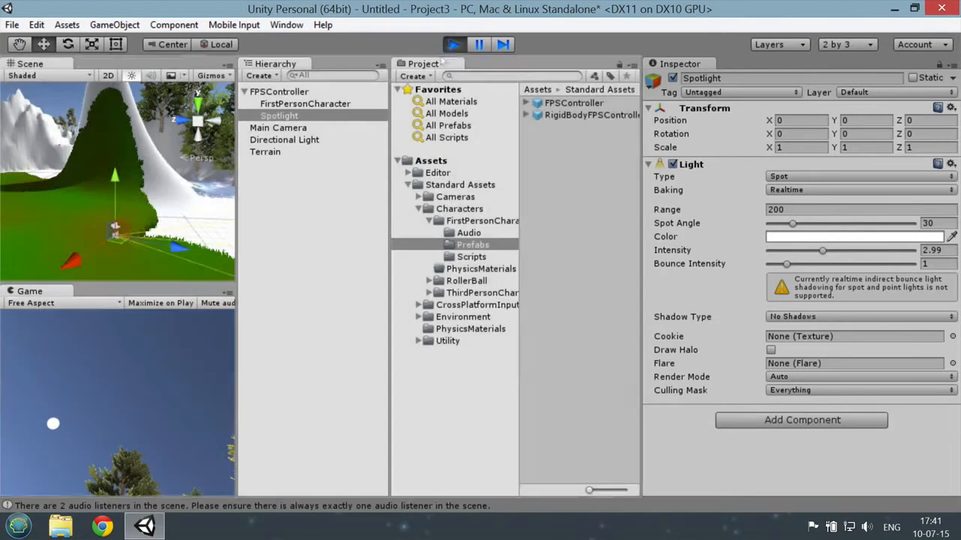
Step: Rotate the Spotlight downward by about 11.8 degrees around its X axis
scroll(153, 197, up, 5)
scroll(153, 195, down, 3)
alt+drag(153, 195, 954, 154)
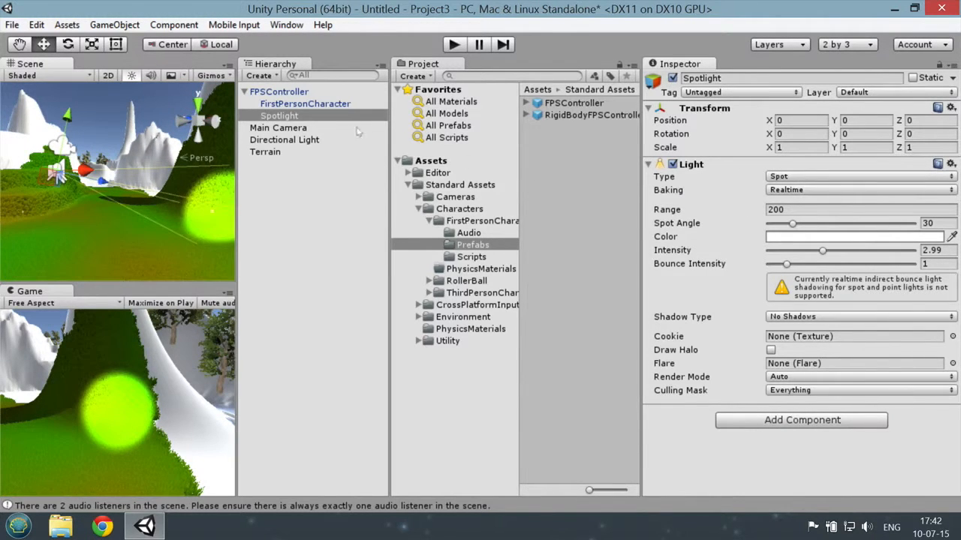
click(325, 114)
key(e)
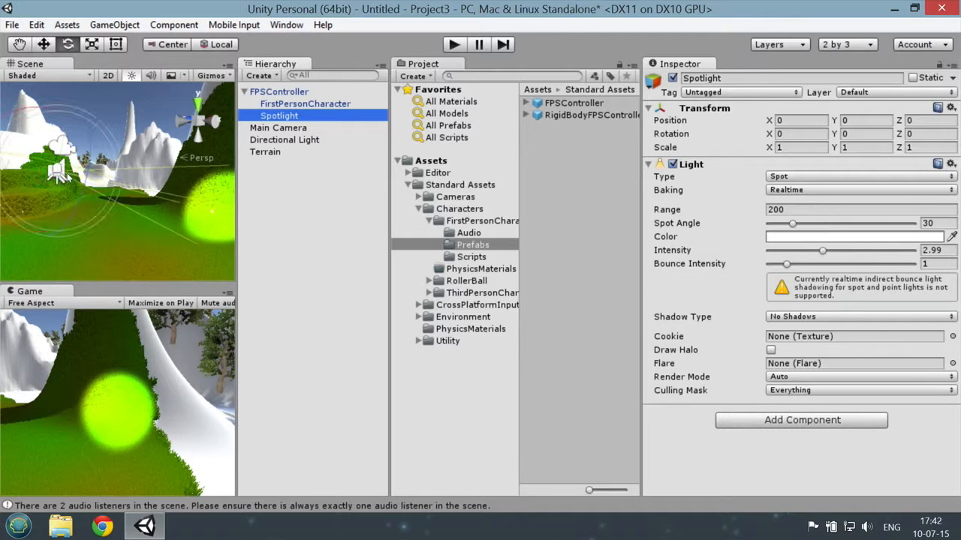
scroll(101, 168, up, 3)
scroll(101, 167, down, 3)
right_drag(101, 167, 33, 135)
drag(30, 134, 60, 124)
Step: Run the game to check how the tilted spotlight lights the grass, and stop the game
click(452, 45)
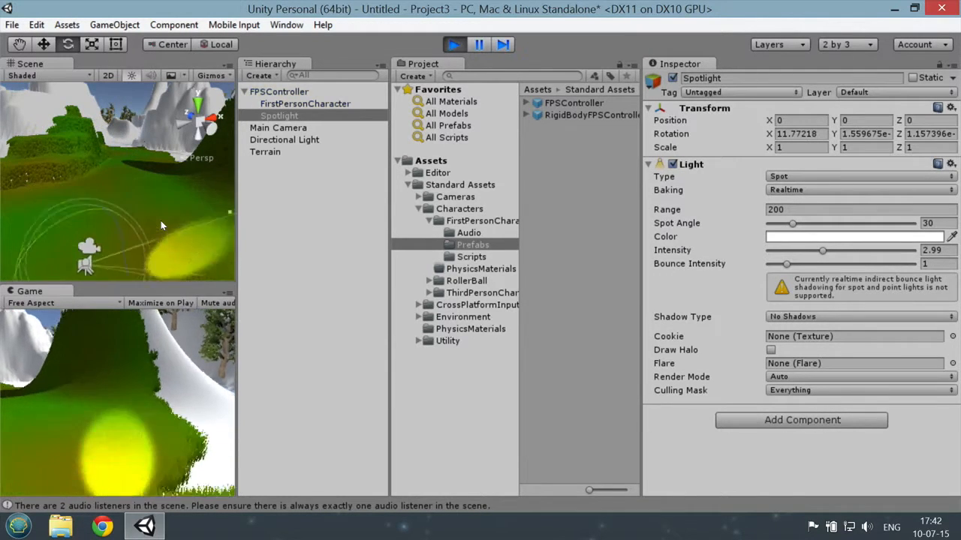
mouse_move(132, 254)
right_down()
mouse_move(124, 240)
mouse_move(132, 255)
right_up()
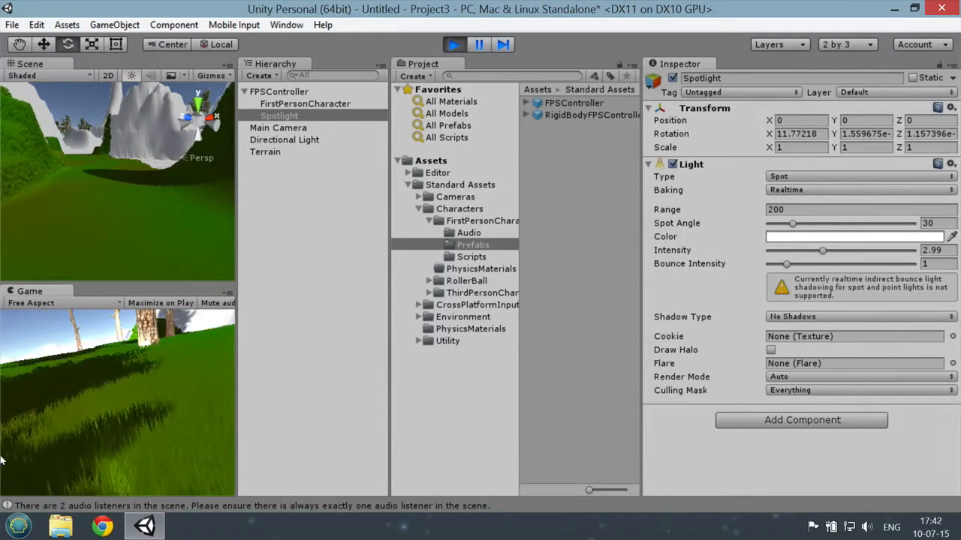
key(ctrl+p)
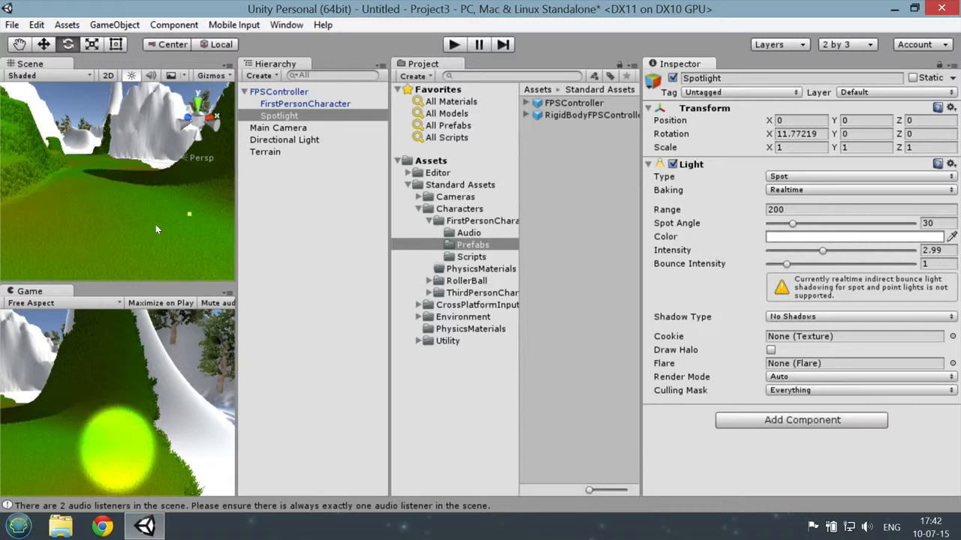
Step: Undo the Spotlight's rotation and frame it in the scene view
click(291, 117)
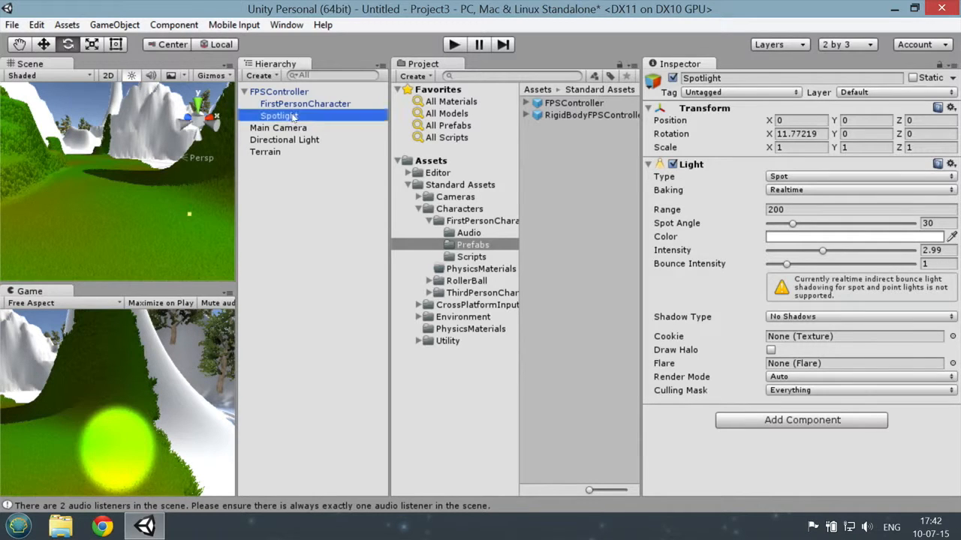
key(ctrl+z)
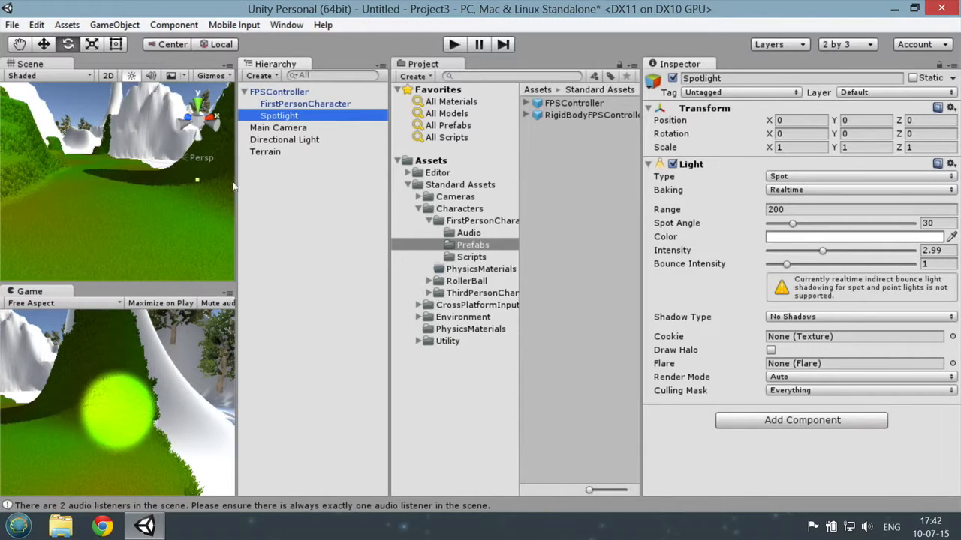
double_click(300, 115)
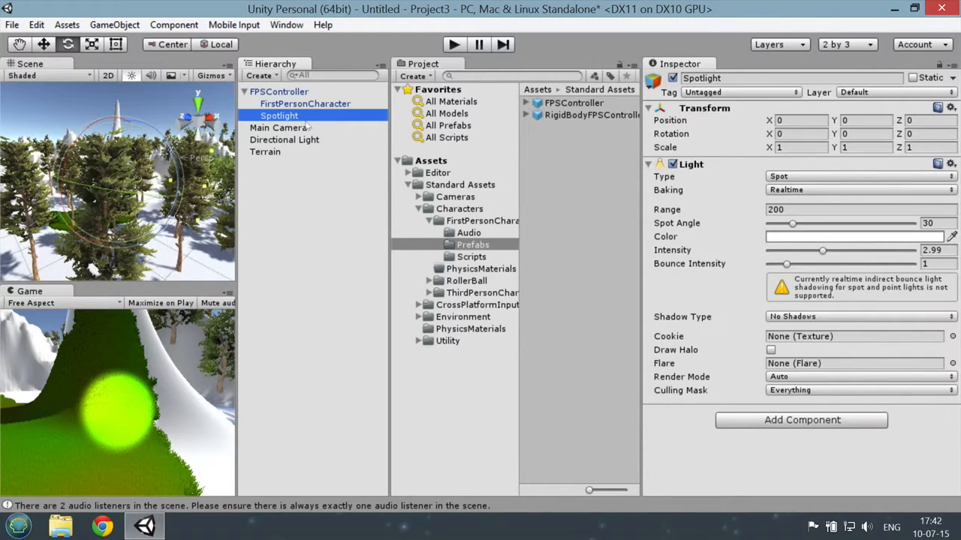
Step: Rotate the FPSController slightly, to about 12.92 on X, 83.88 on Y and -0.15 on Z
click(308, 91)
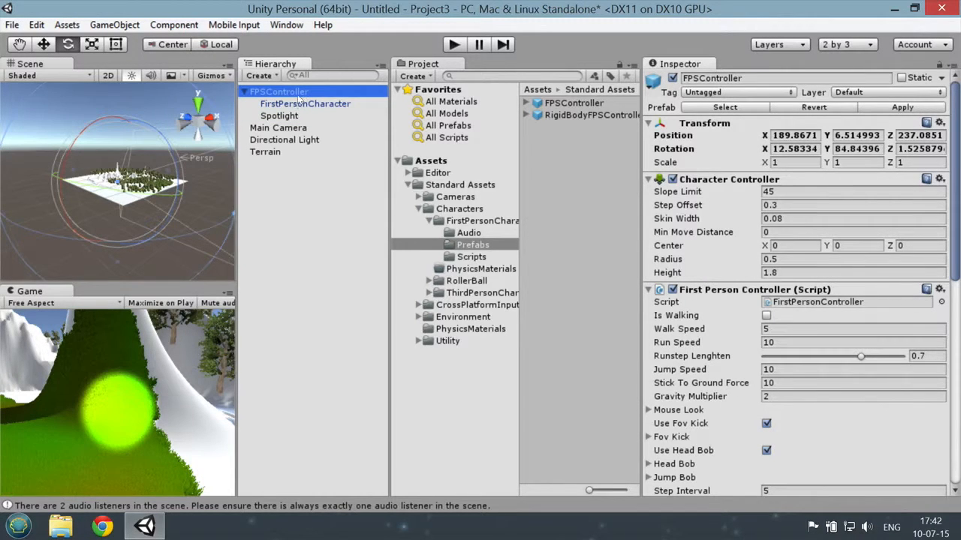
scroll(131, 197, up, 5)
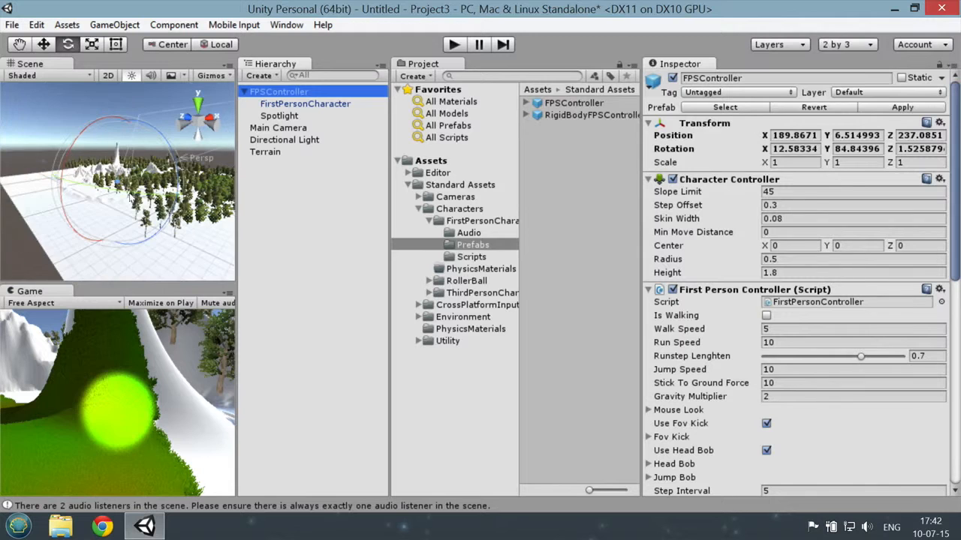
click(319, 104)
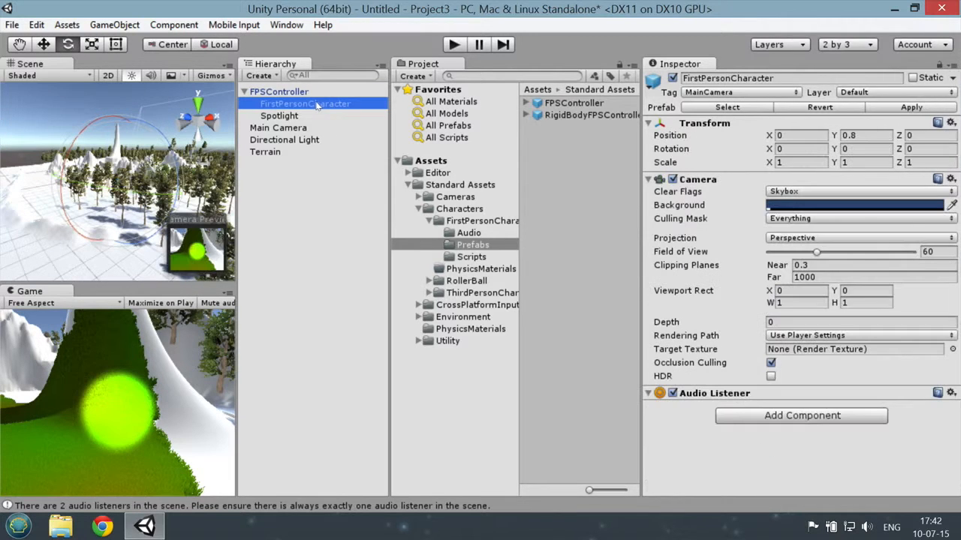
double_click(315, 105)
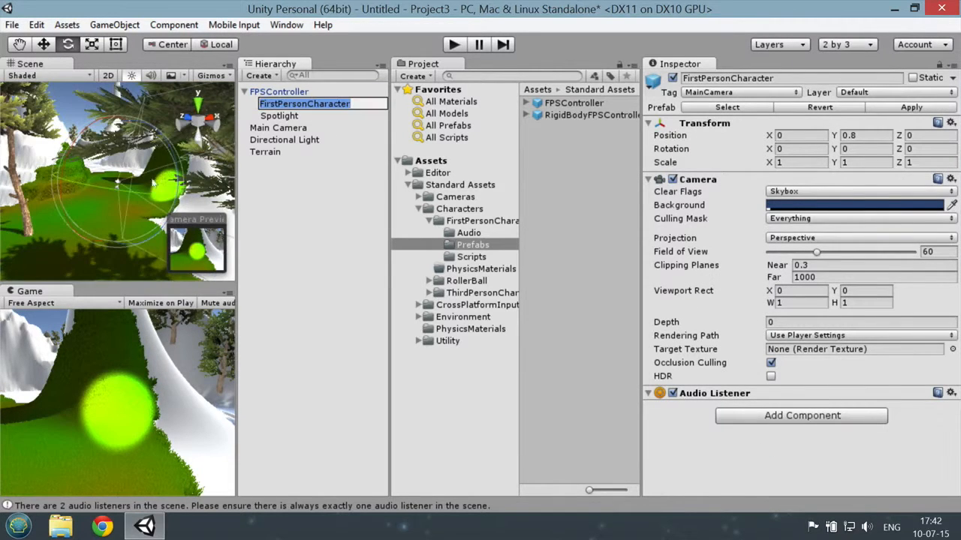
click(279, 92)
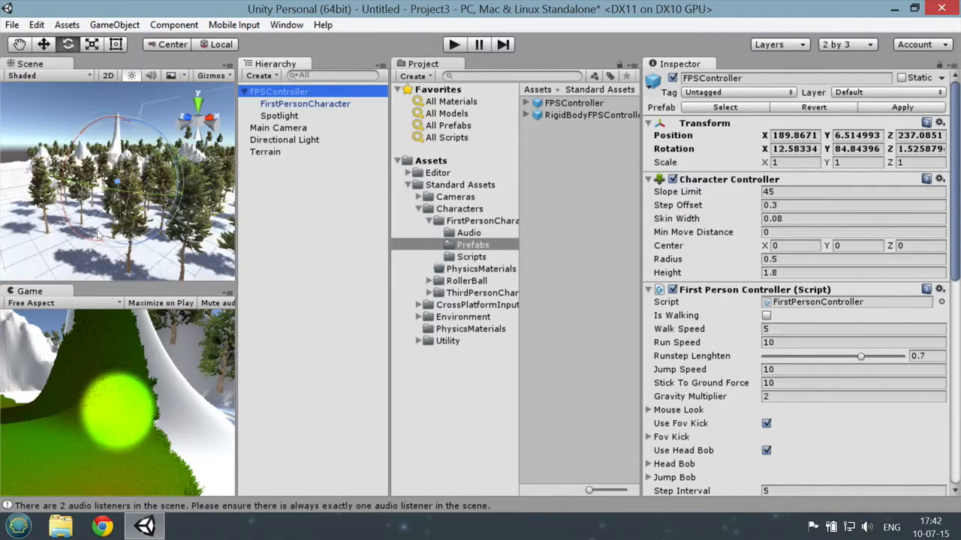
alt+drag(123, 208, 100, 212)
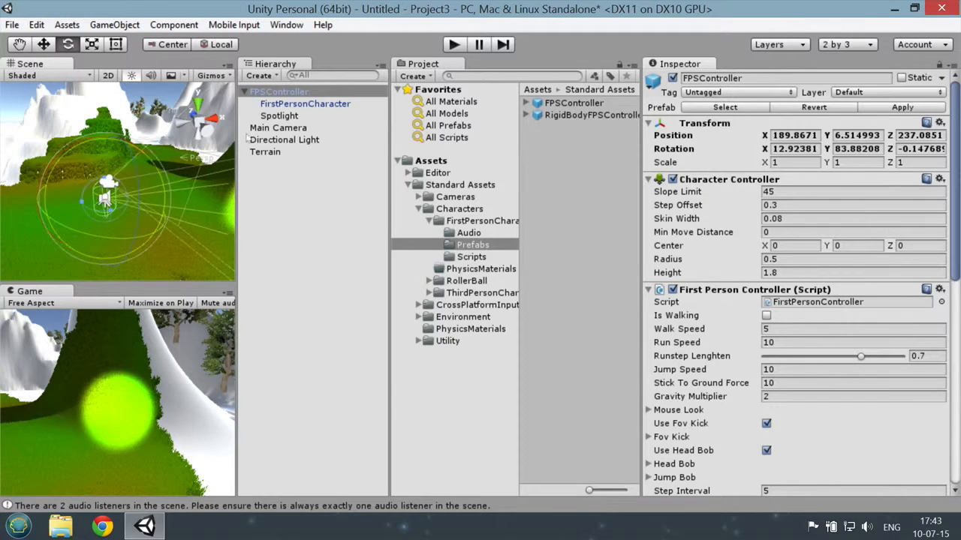
Step: Delete the Main Camera from the scene and select the FPSController
click(277, 127)
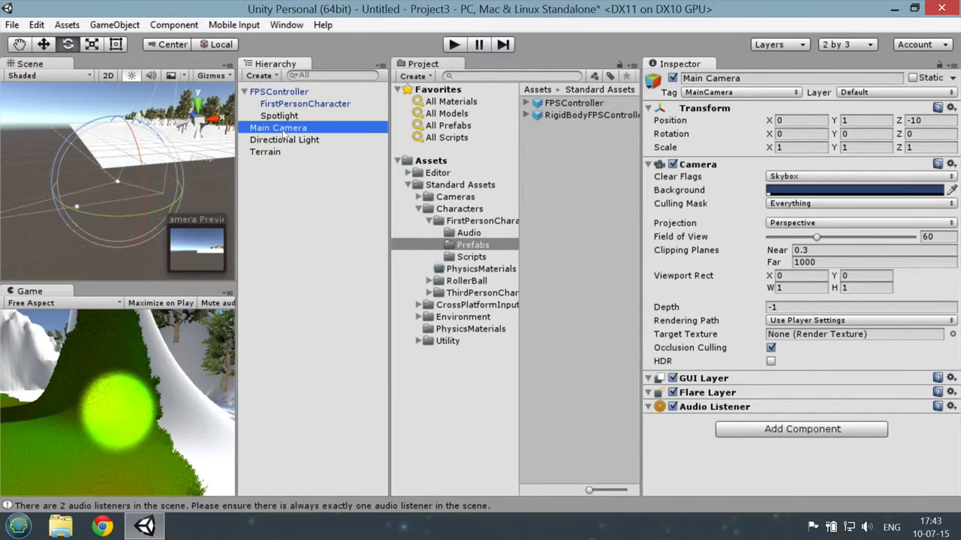
right_click(284, 132)
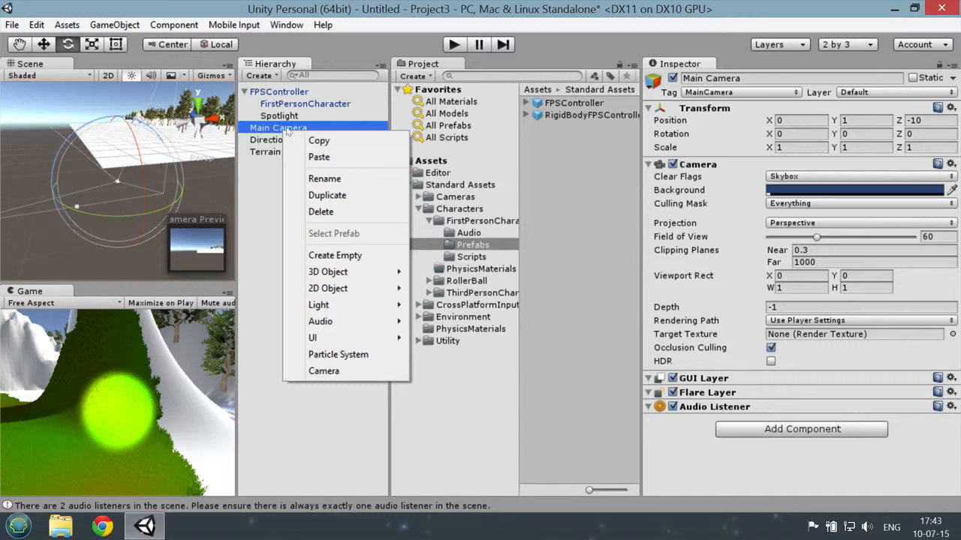
click(322, 211)
click(300, 93)
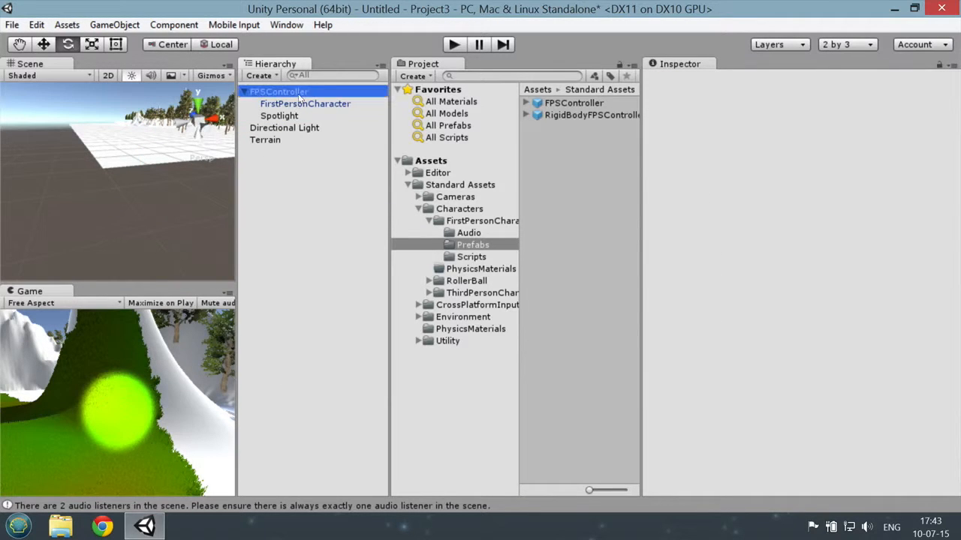
Step: Delete the Directional Light from the scene
click(315, 105)
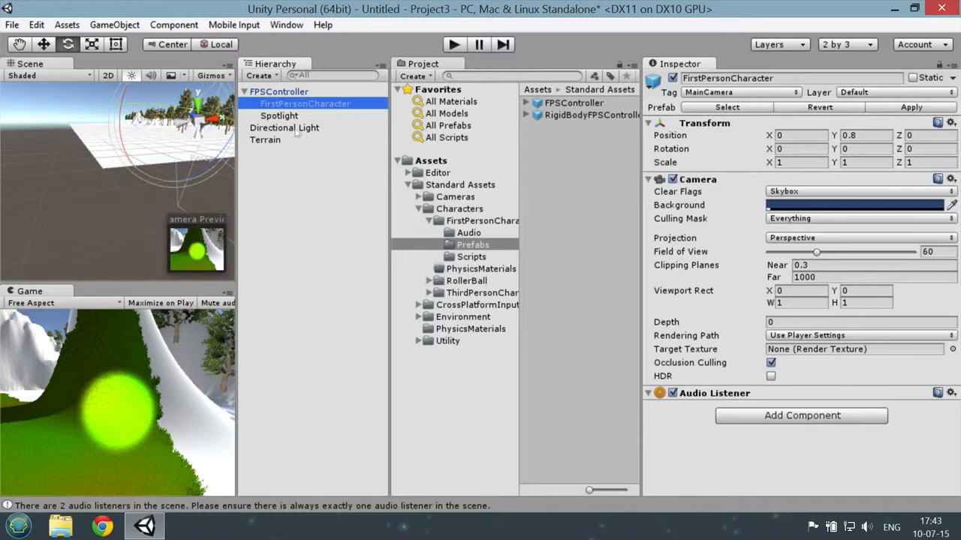
click(254, 131)
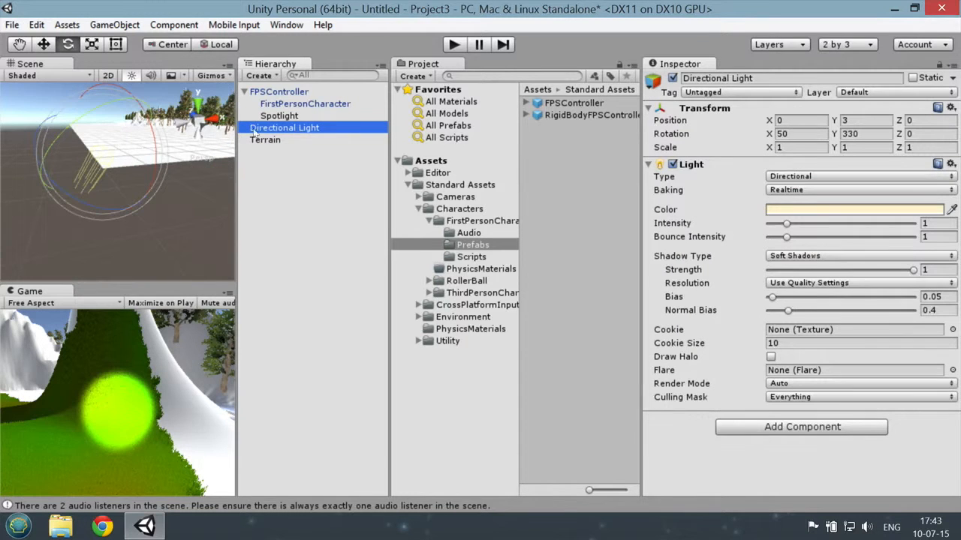
right_click(290, 131)
click(342, 209)
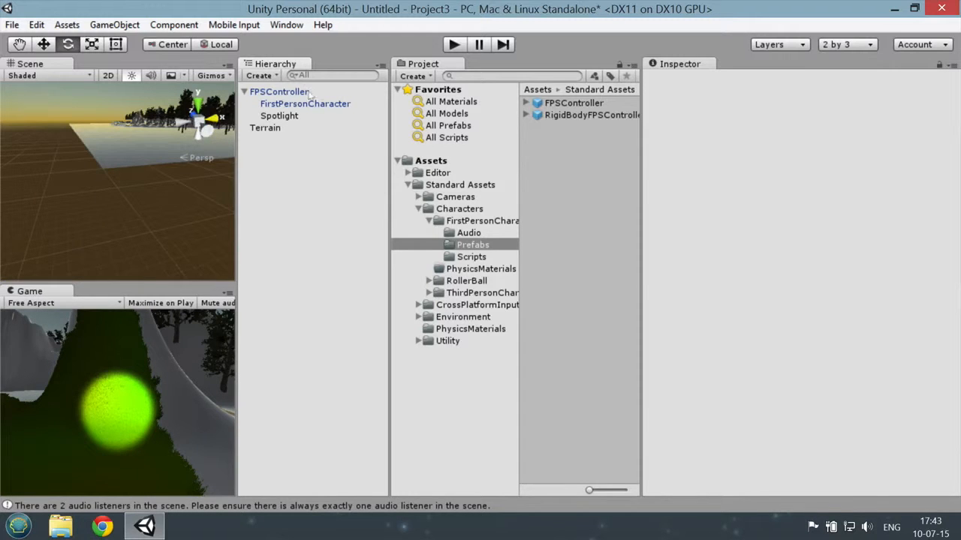
Step: Frame the FPSController in the scene view, run the game to check the spotlight on trees and grass without sunlight, and stop it
double_click(280, 91)
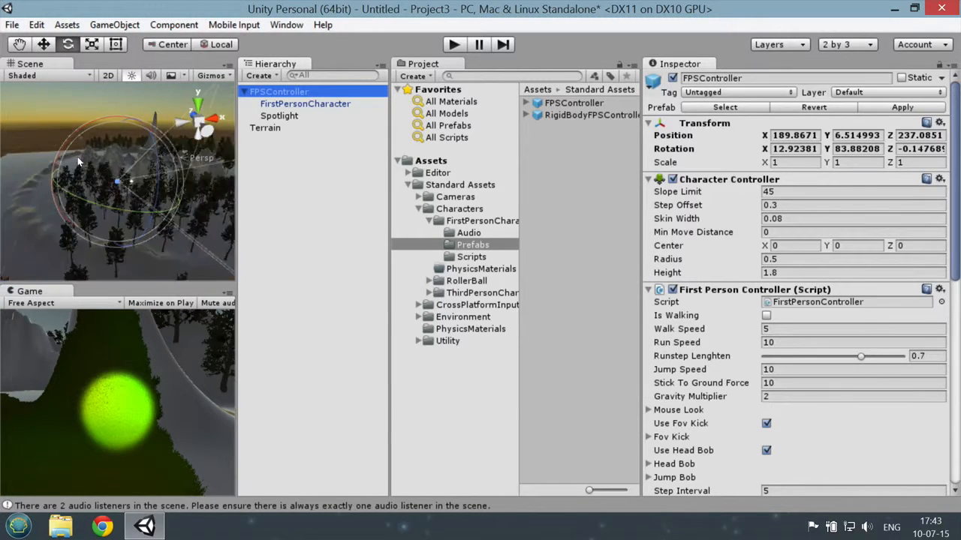
right_drag(154, 176, 182, 181)
key(s)
click(453, 45)
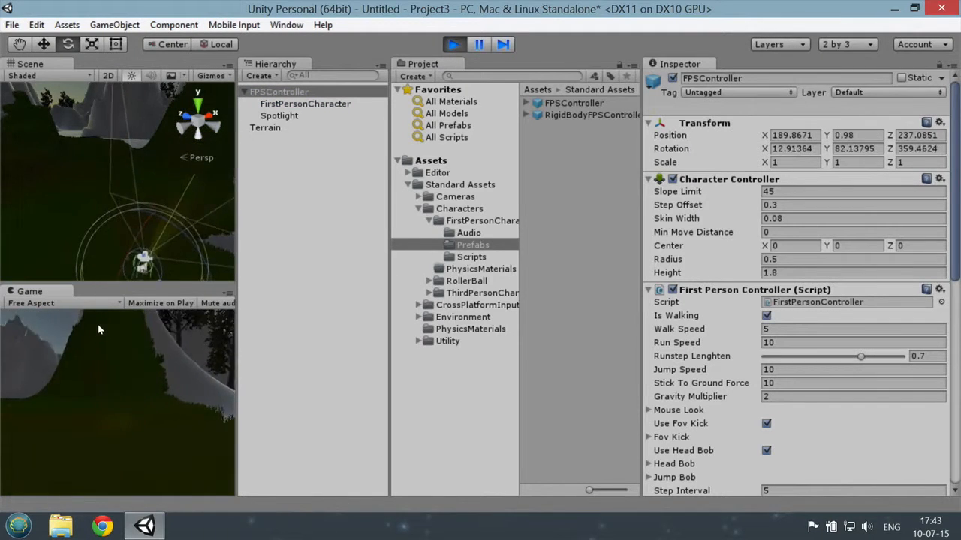
key(w)
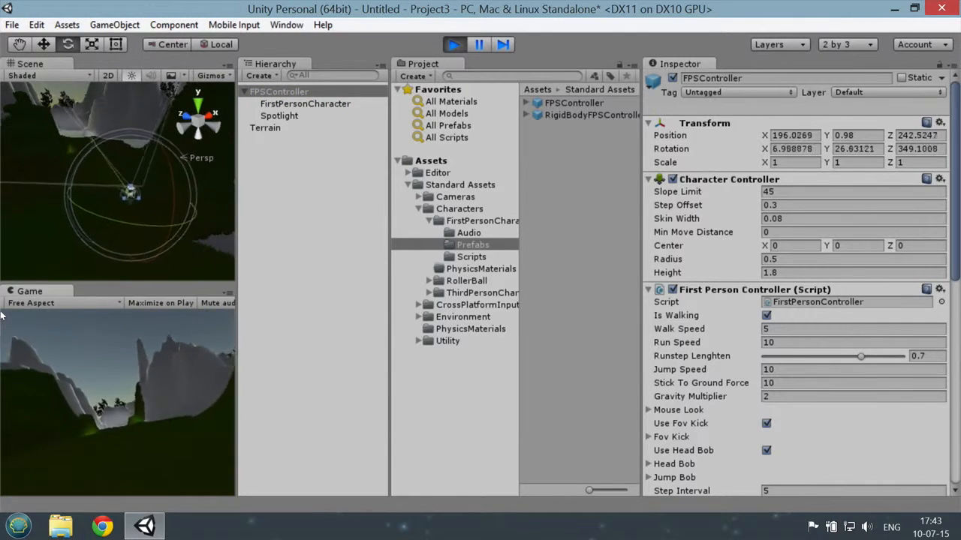
key(w)
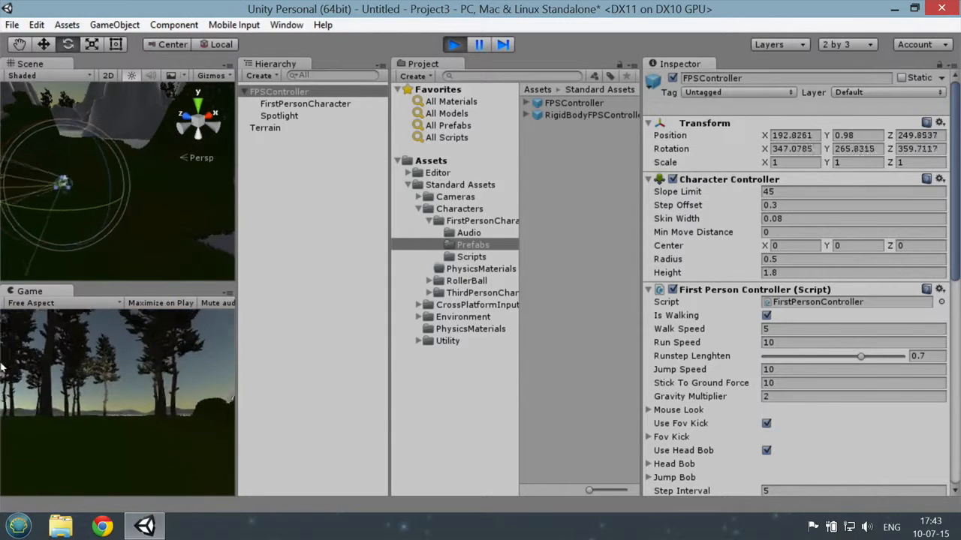
key(w)
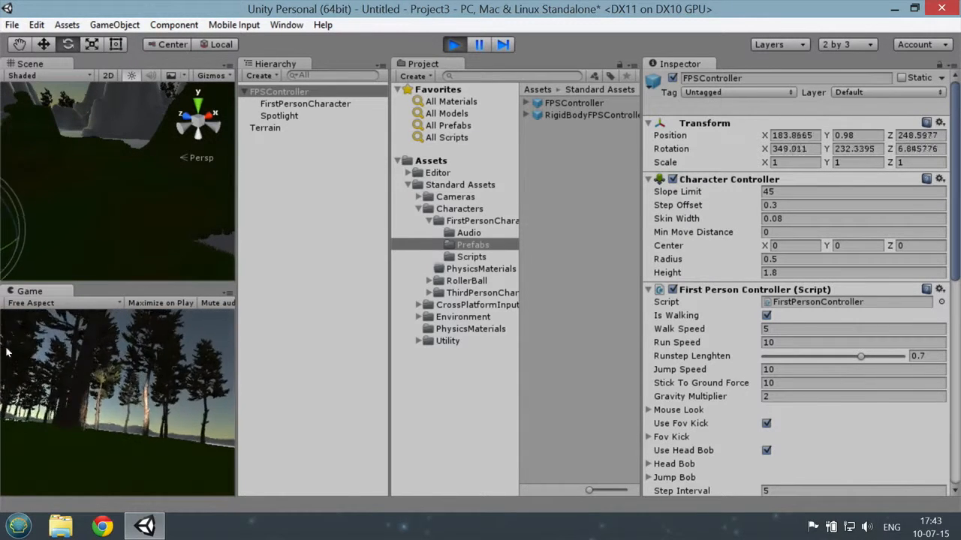
key(w)
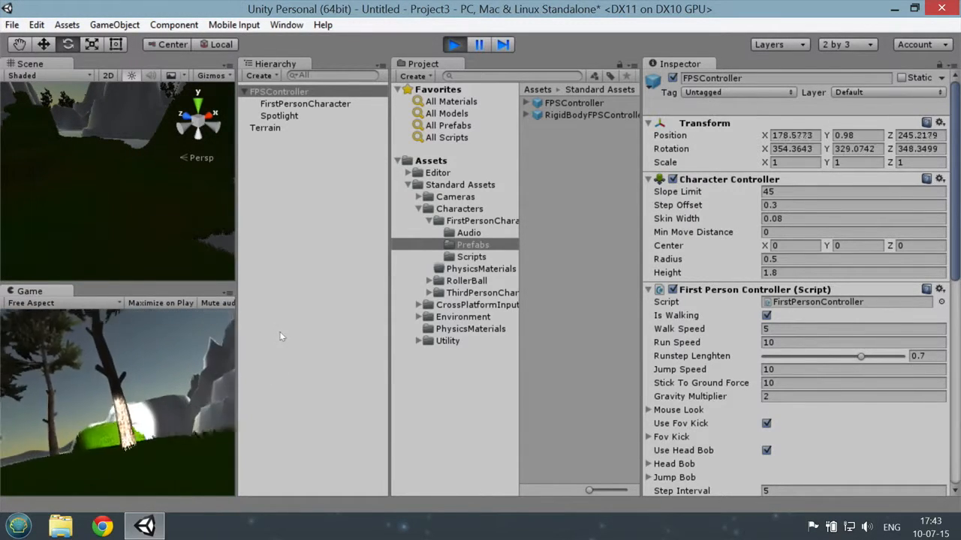
key(w)
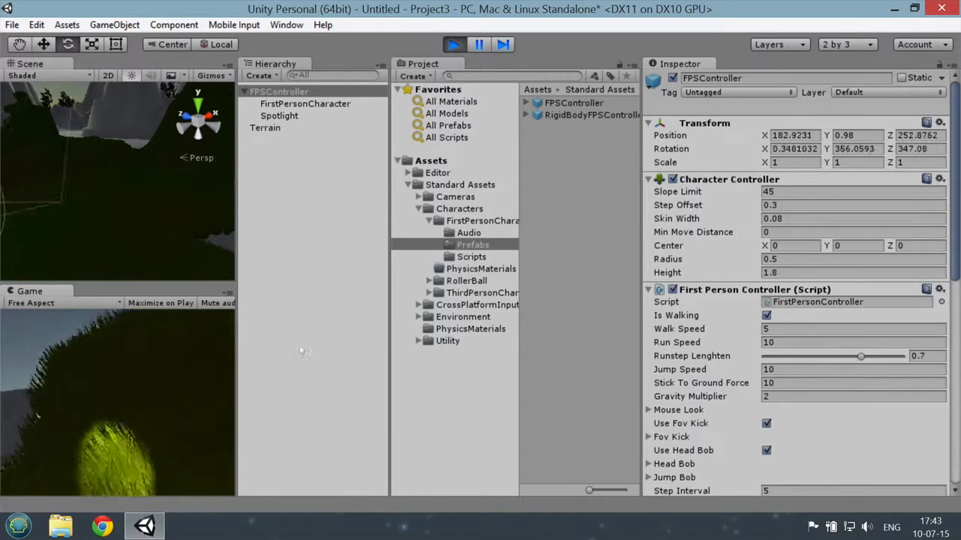
key(a)
key(s)
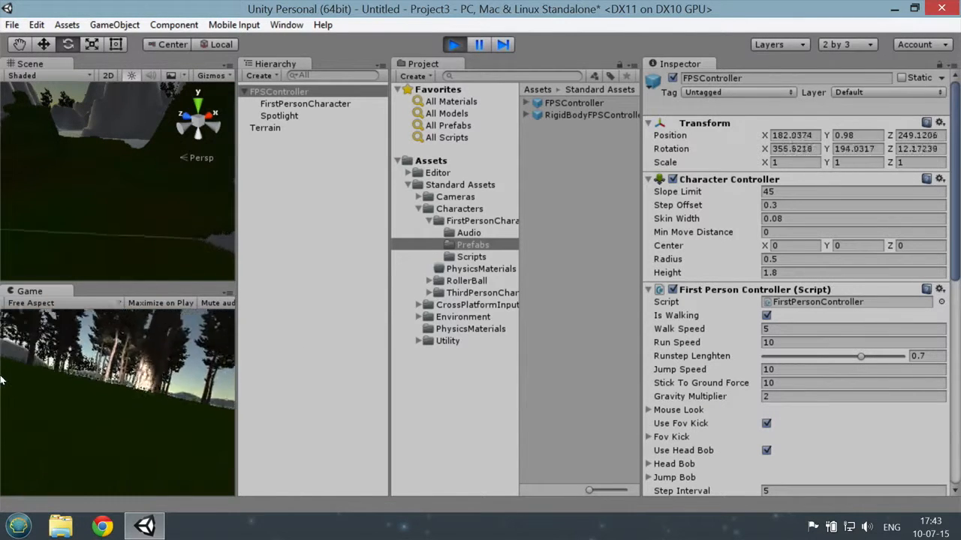
key(w)
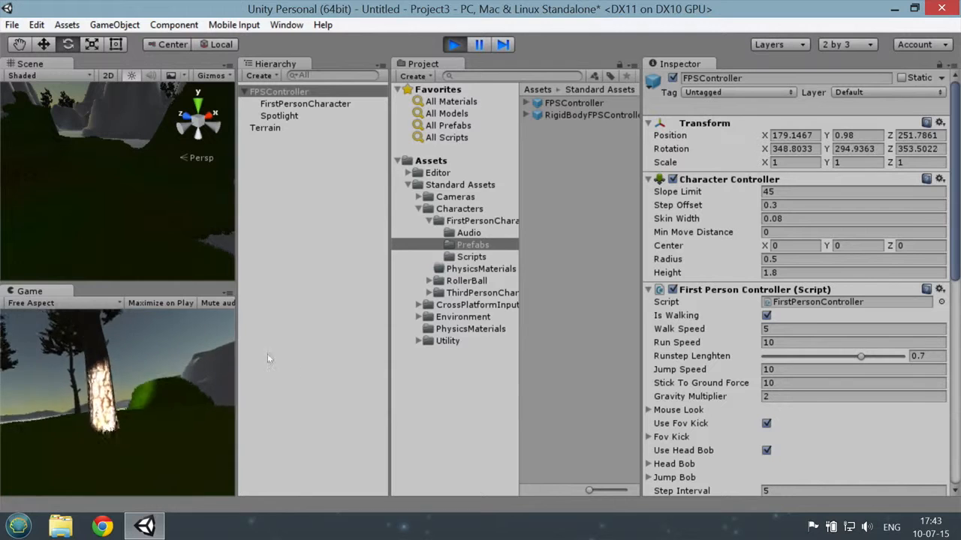
click(453, 45)
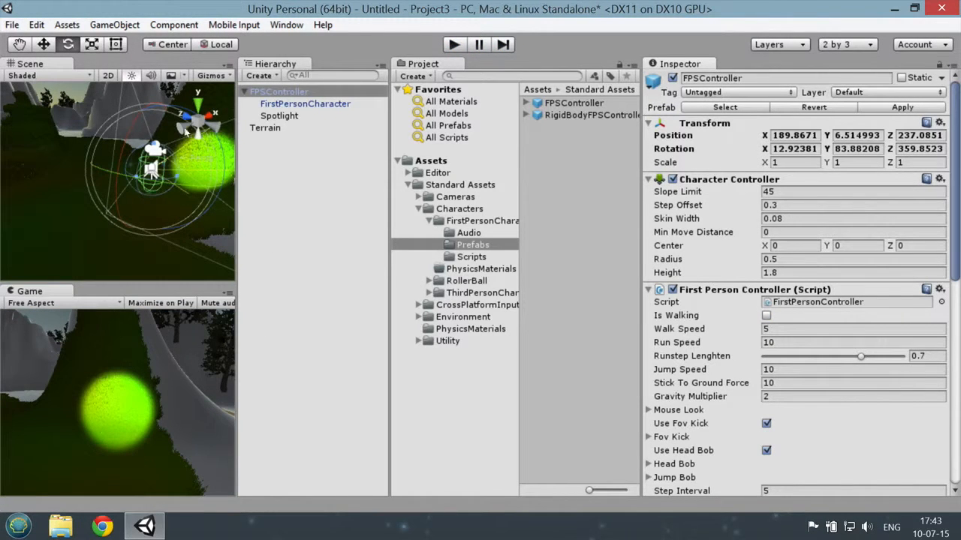
Step: Open the scene's Lighting settings and set the Ambient Intensity to 0
click(286, 25)
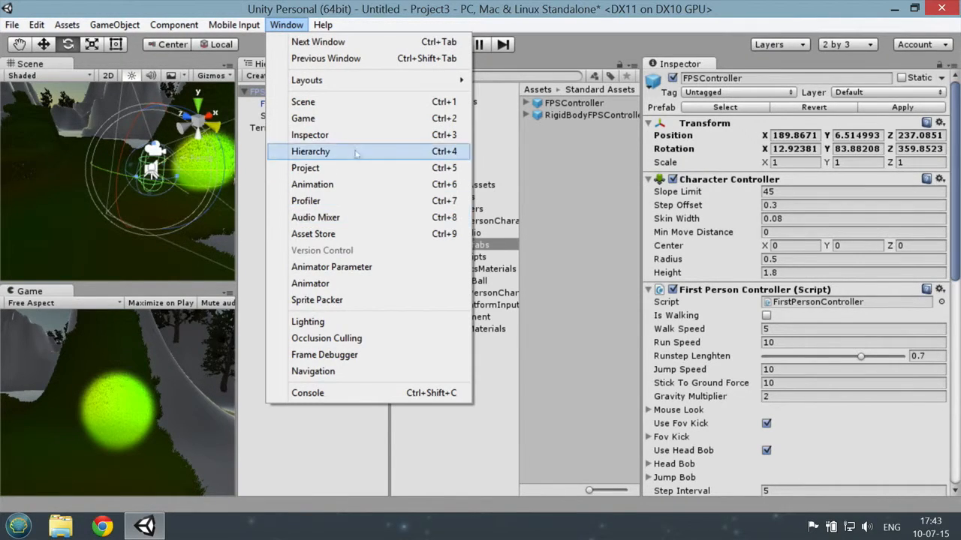
click(372, 109)
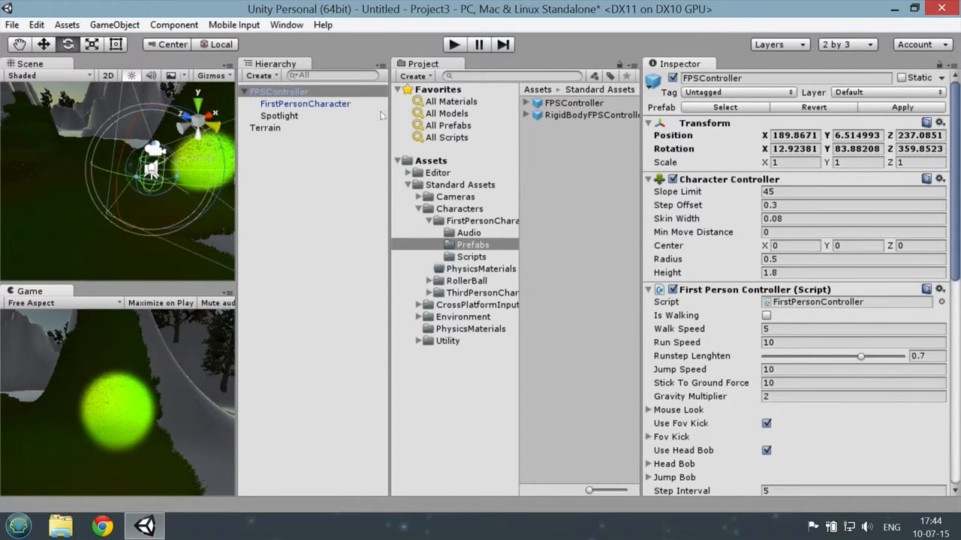
click(287, 25)
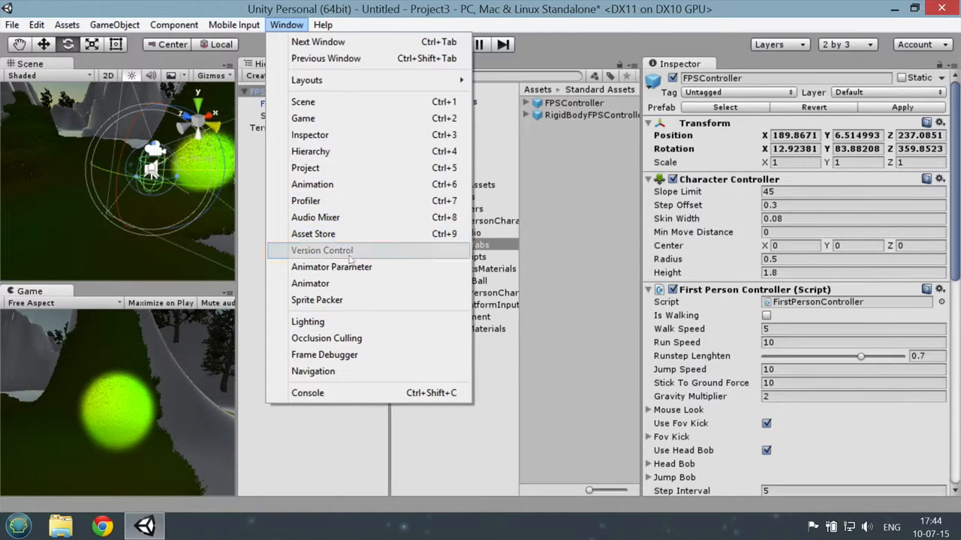
click(346, 322)
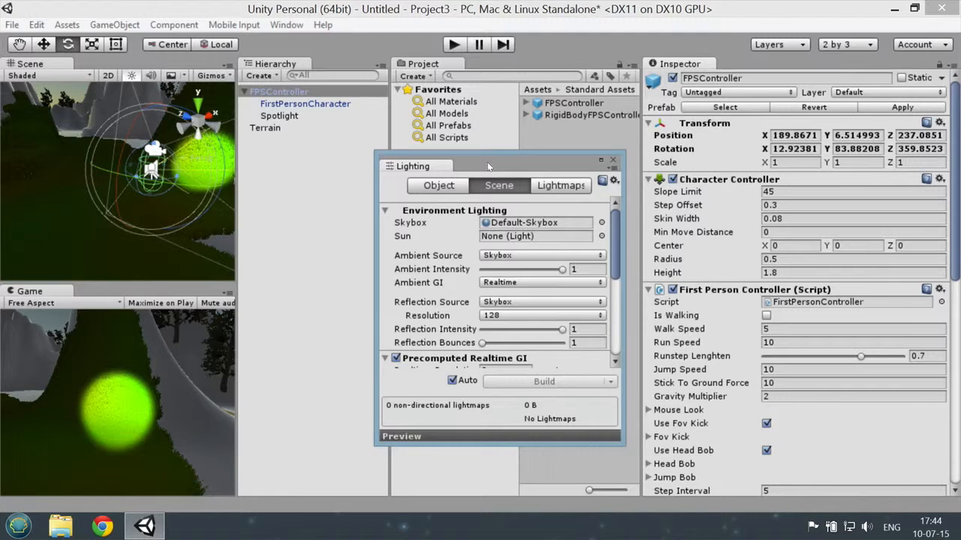
drag(487, 162, 397, 133)
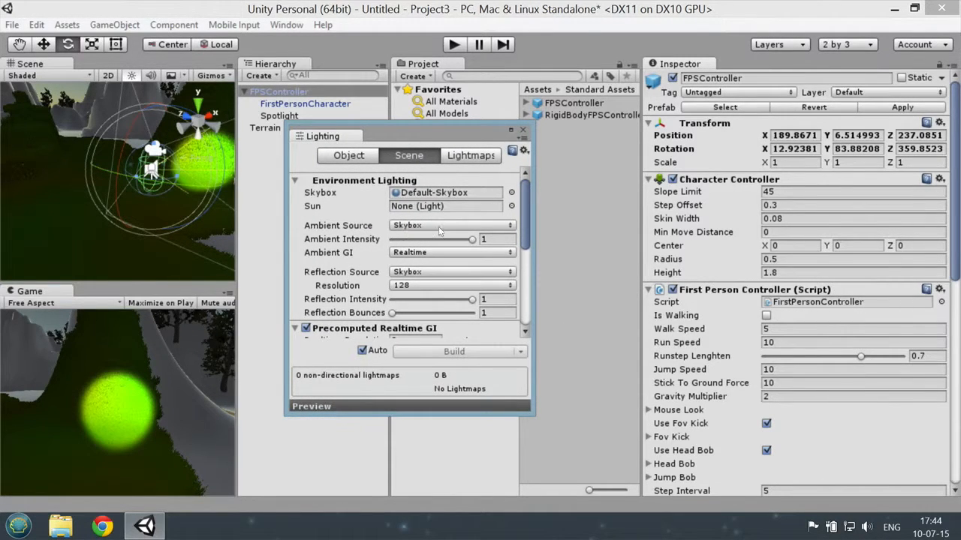
drag(472, 240, 381, 243)
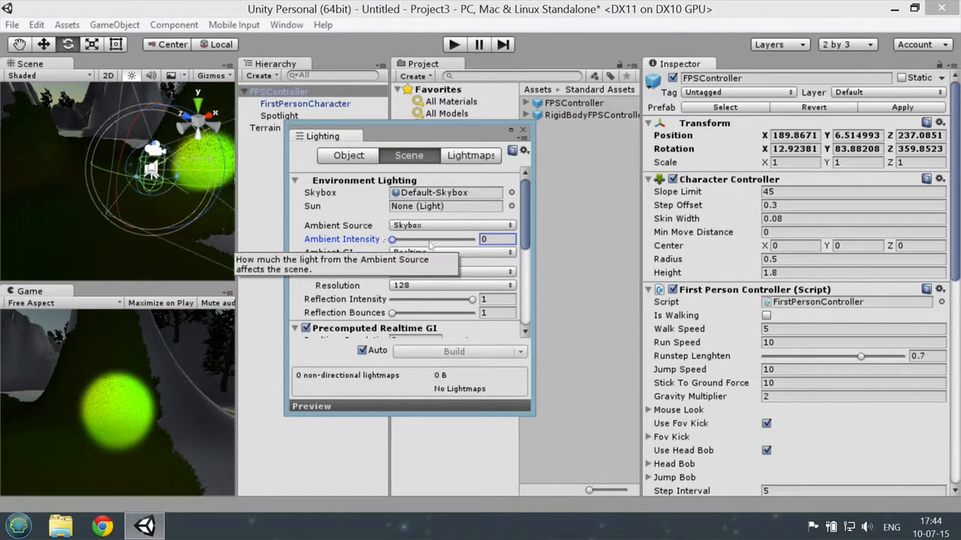
Step: Set the skybox Reflection Intensity to 0 and close the Lighting settings
scroll(527, 230, down, 3)
scroll(526, 236, down, 1)
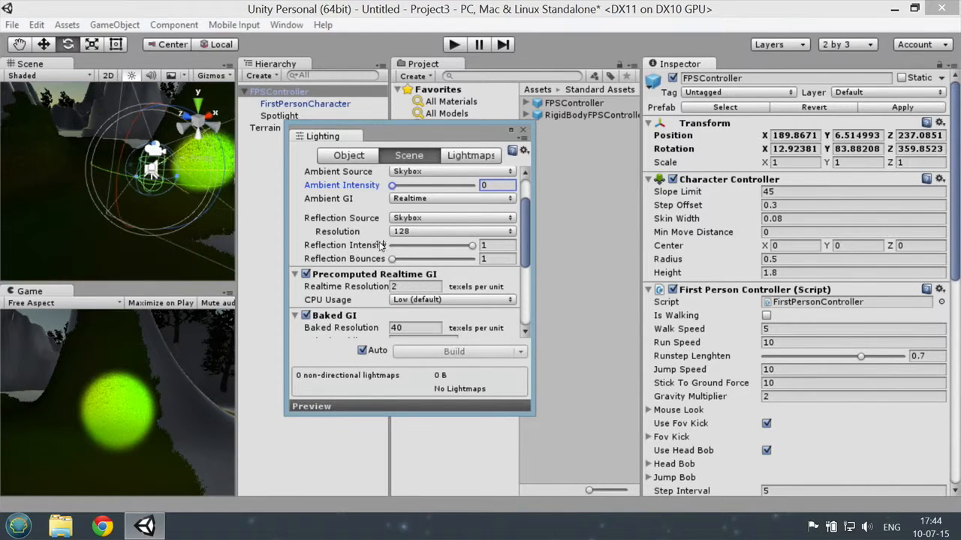
drag(472, 246, 370, 247)
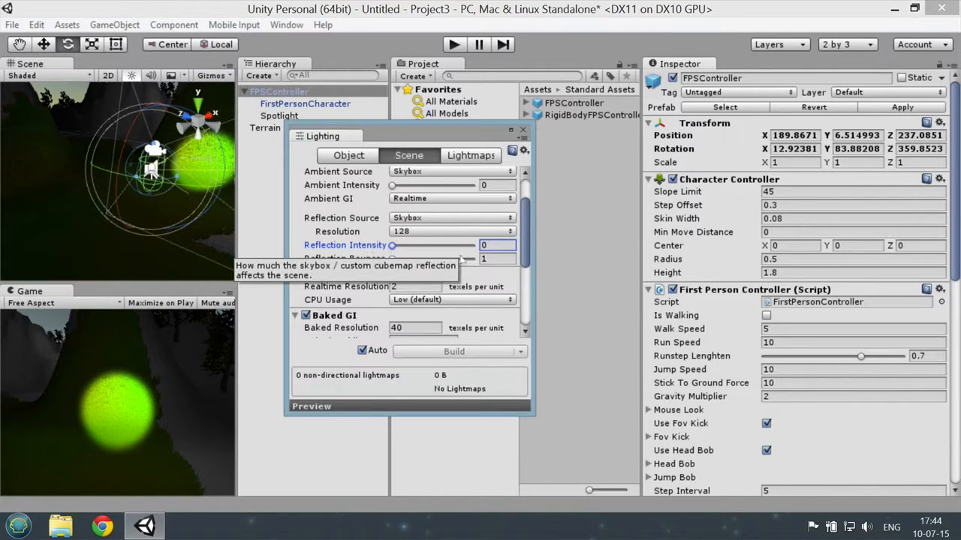
click(524, 132)
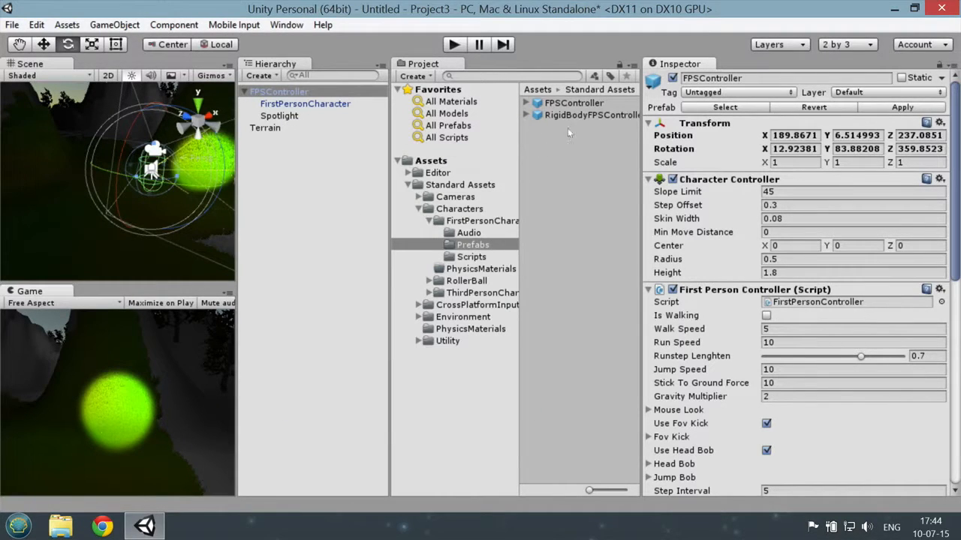
Step: Set the FirstPersonCharacter camera's Background to black and its Clear Flags to Solid Color
click(327, 106)
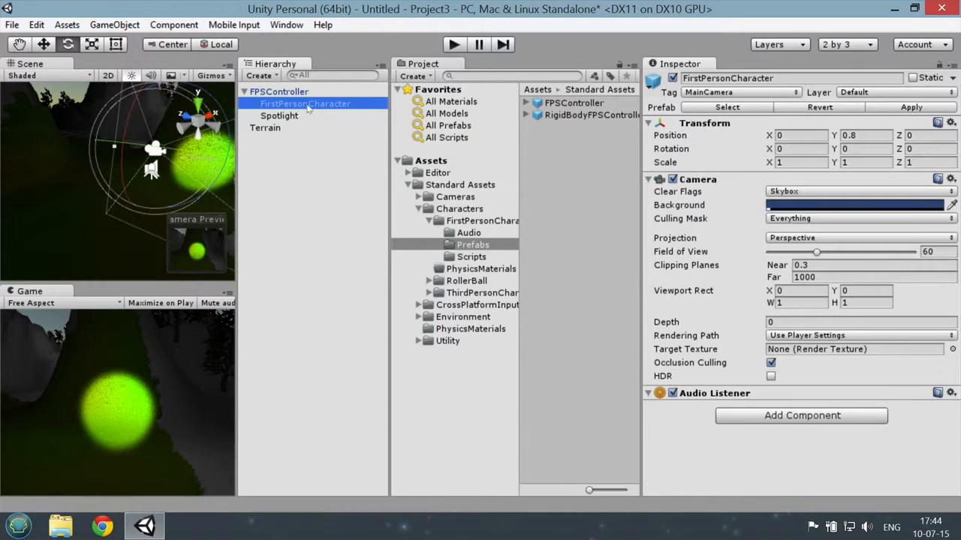
click(784, 209)
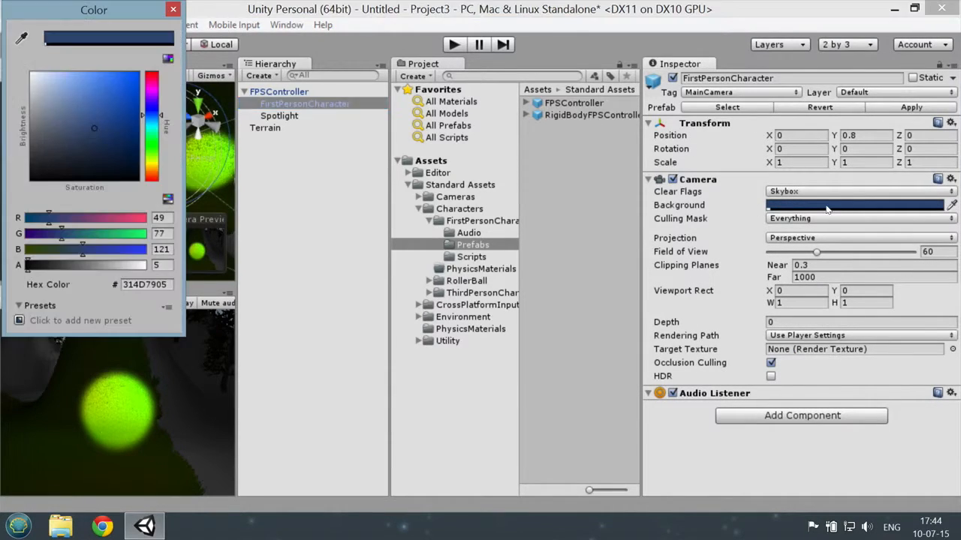
drag(92, 130, 125, 186)
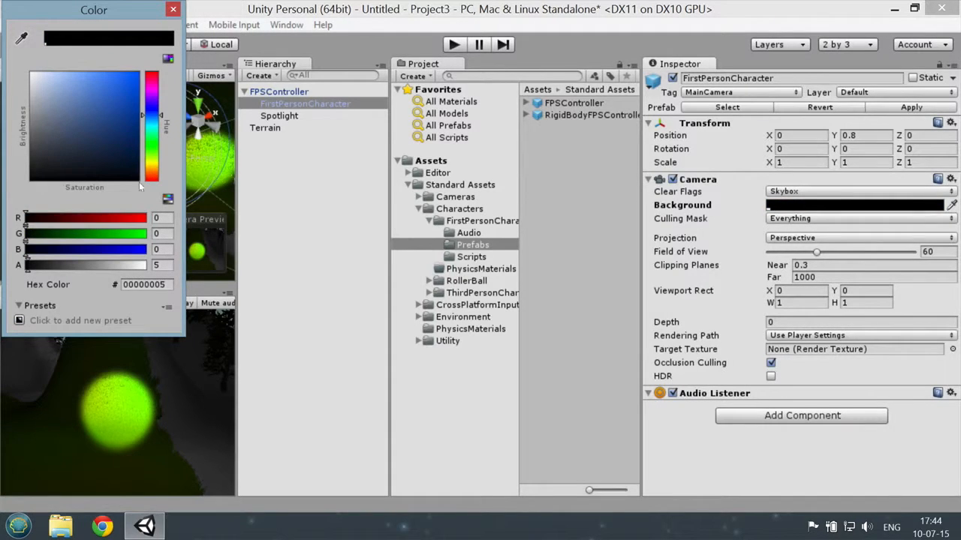
click(173, 10)
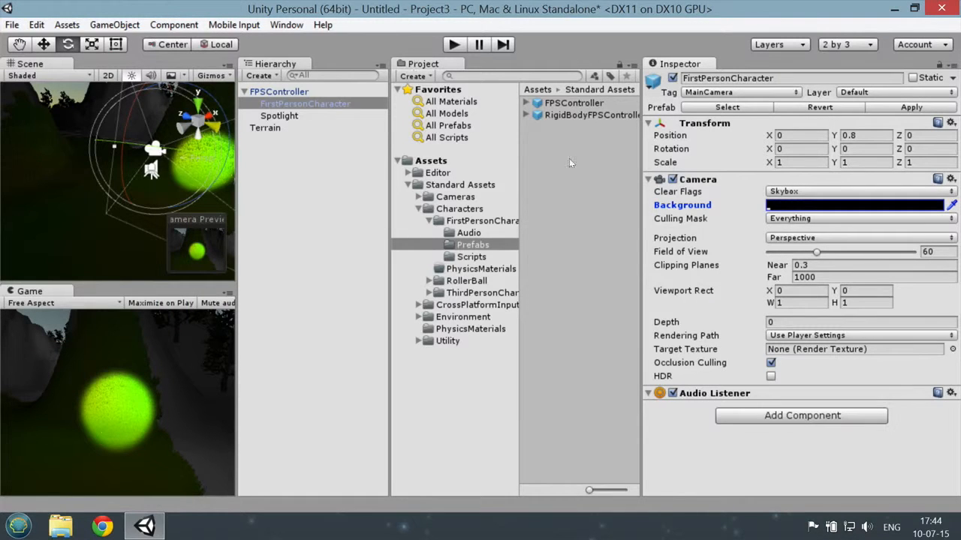
click(809, 193)
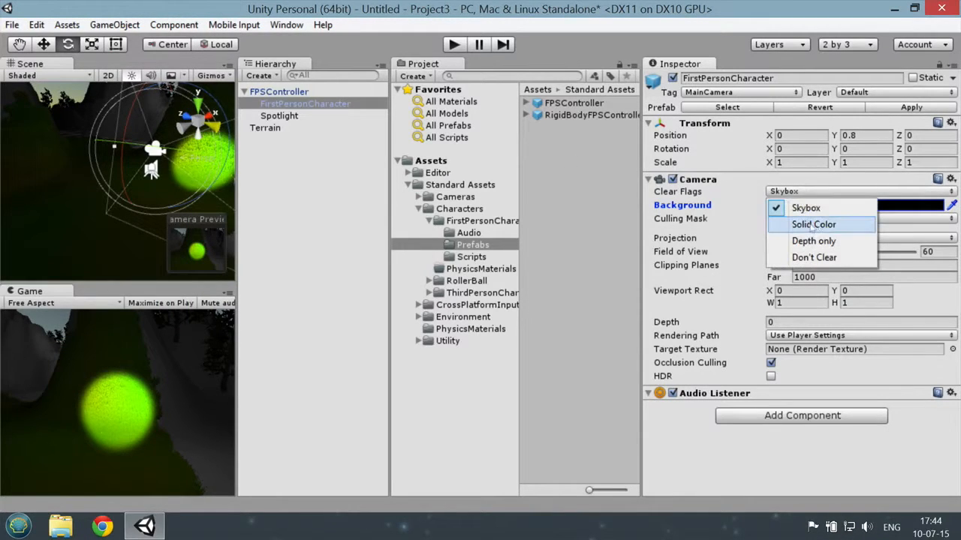
click(822, 224)
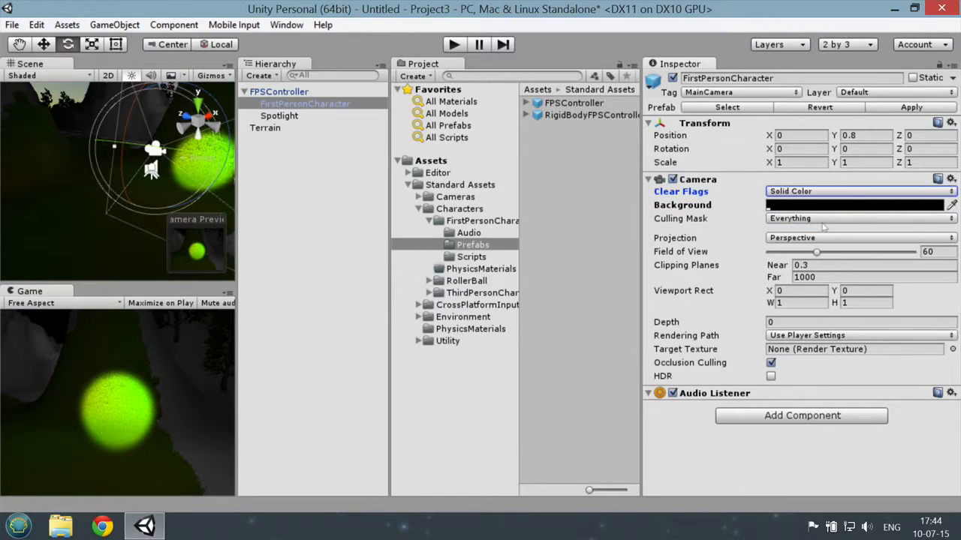
Step: Run the game and walk around to check the spotlight against the black background, and stop the game
click(454, 45)
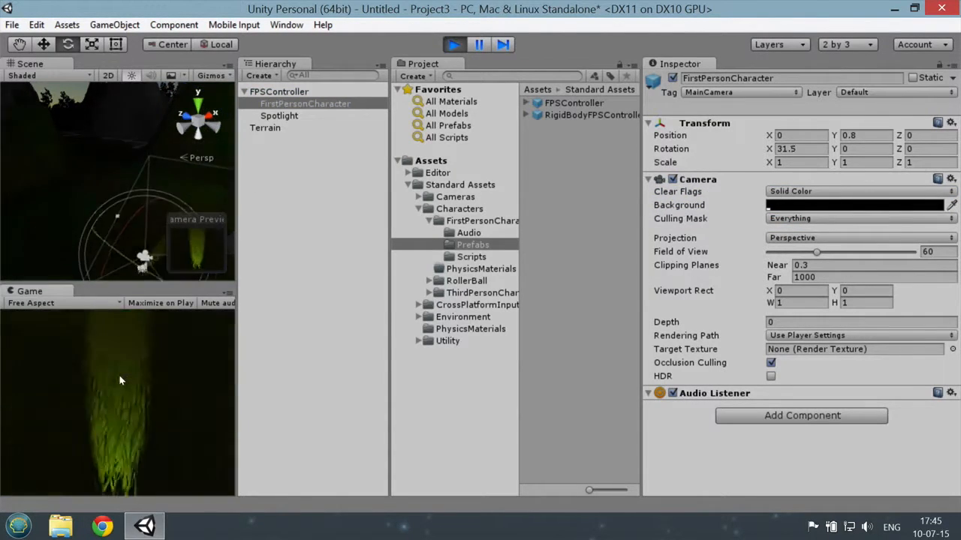
key(w)
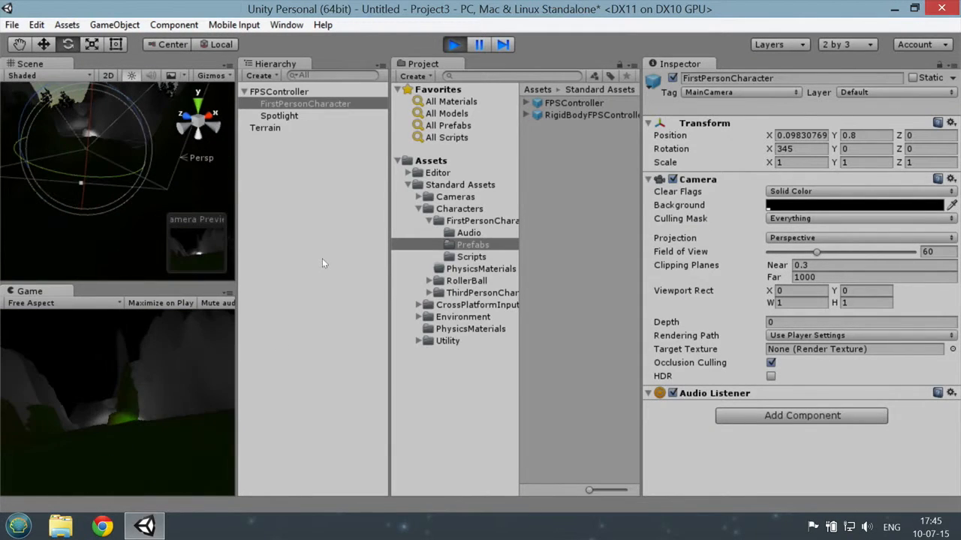
click(454, 45)
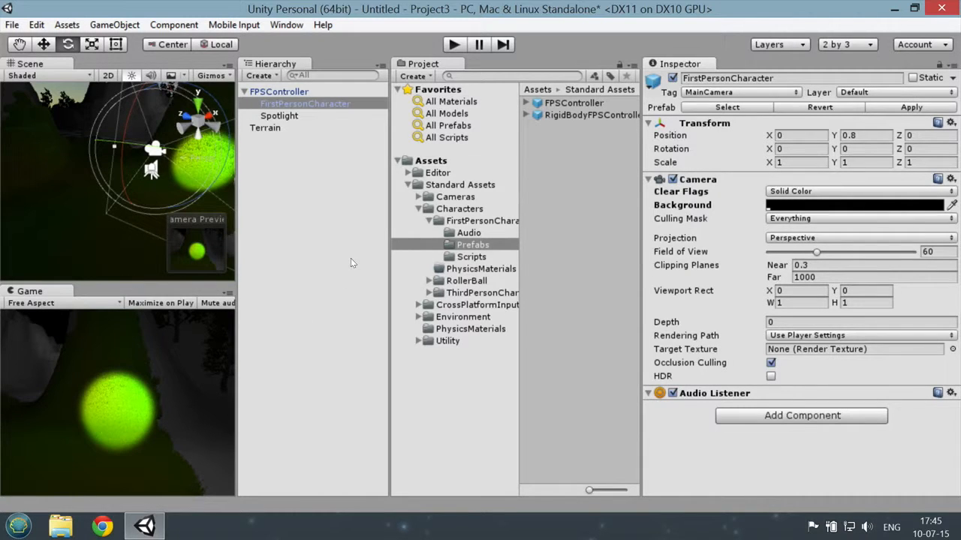
click(13, 25)
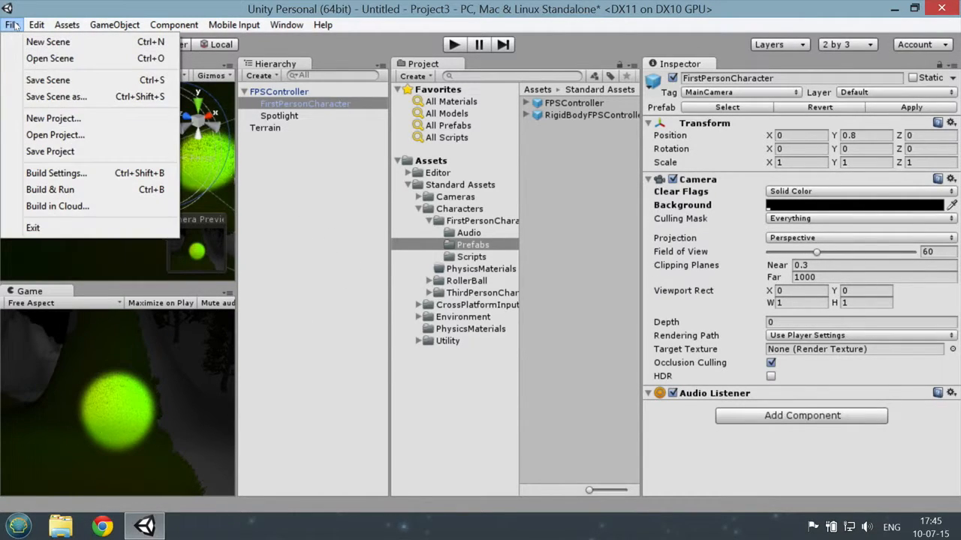
click(145, 5)
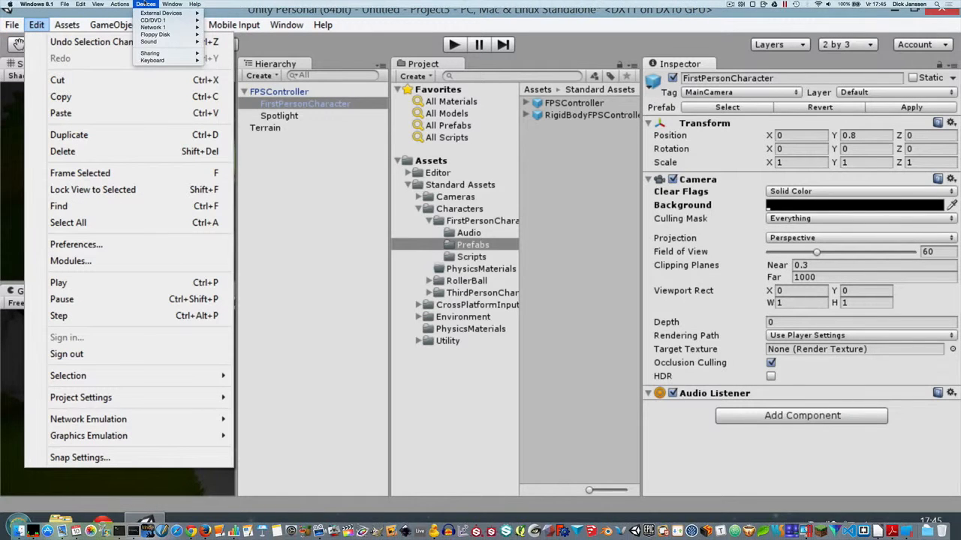
click(342, 200)
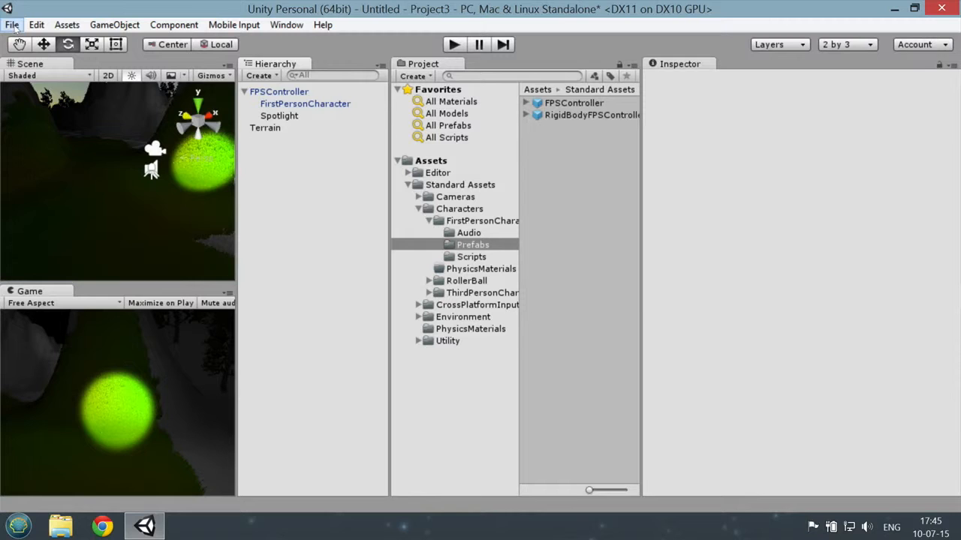
Step: Open the Build Settings for the PC, Mac & Linux Standalone platform and view the available Architecture options
click(13, 27)
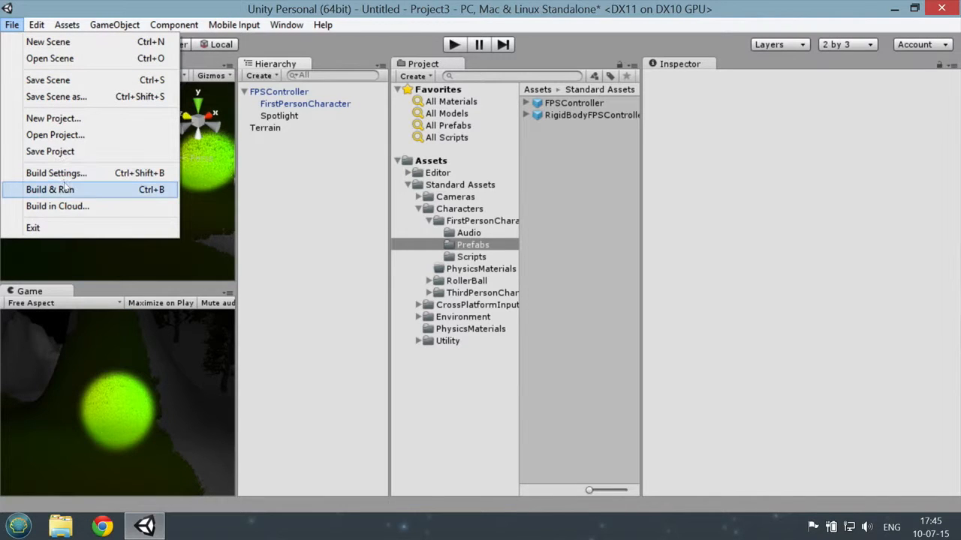
click(71, 174)
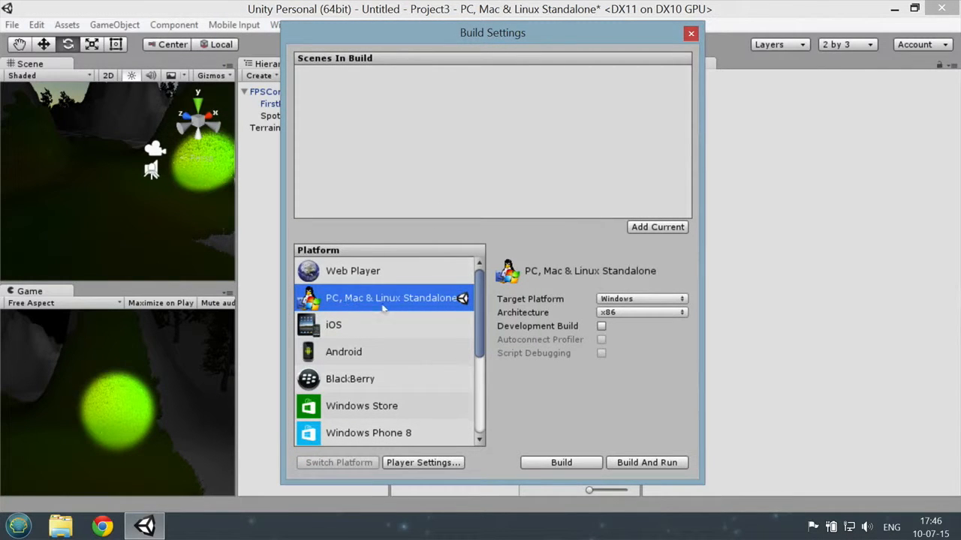
drag(503, 34, 479, 32)
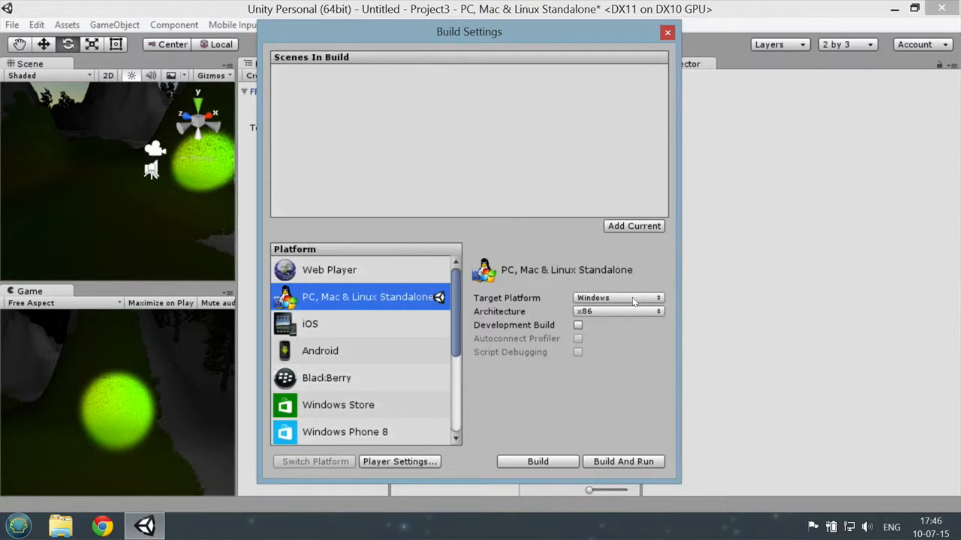
click(601, 312)
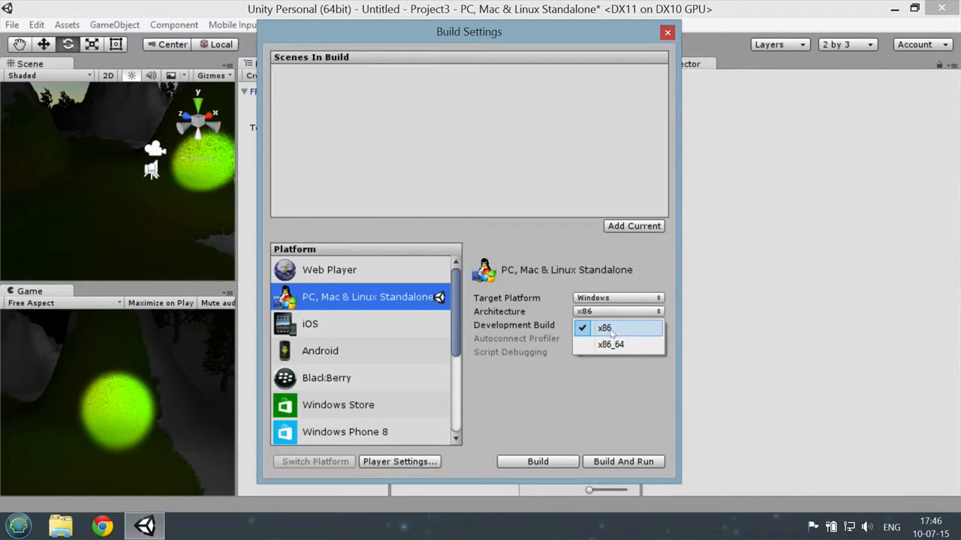
click(656, 276)
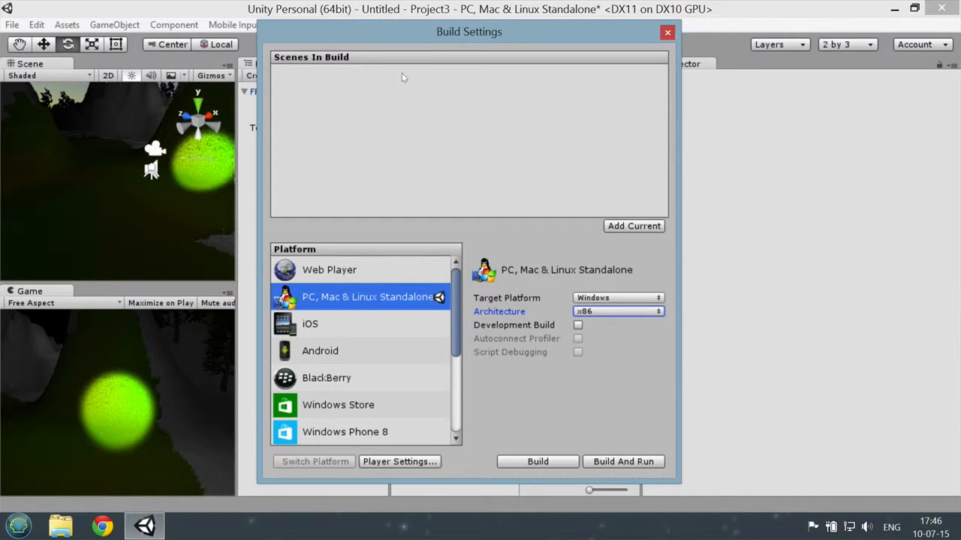
Step: Save the current scene as Scene1 in the Assets folder and add it to the scenes in the build
click(637, 228)
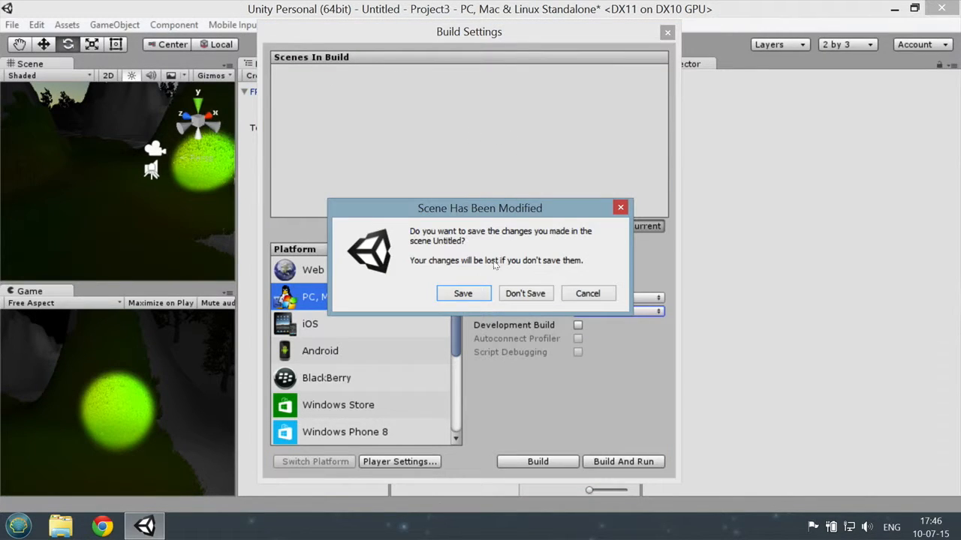
click(463, 294)
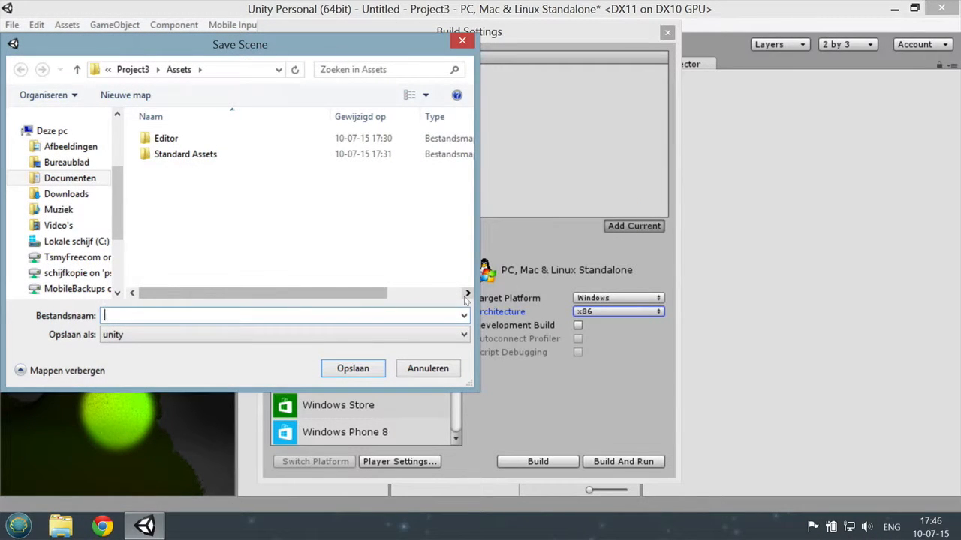
text(Scene1)
key(Return)
click(634, 226)
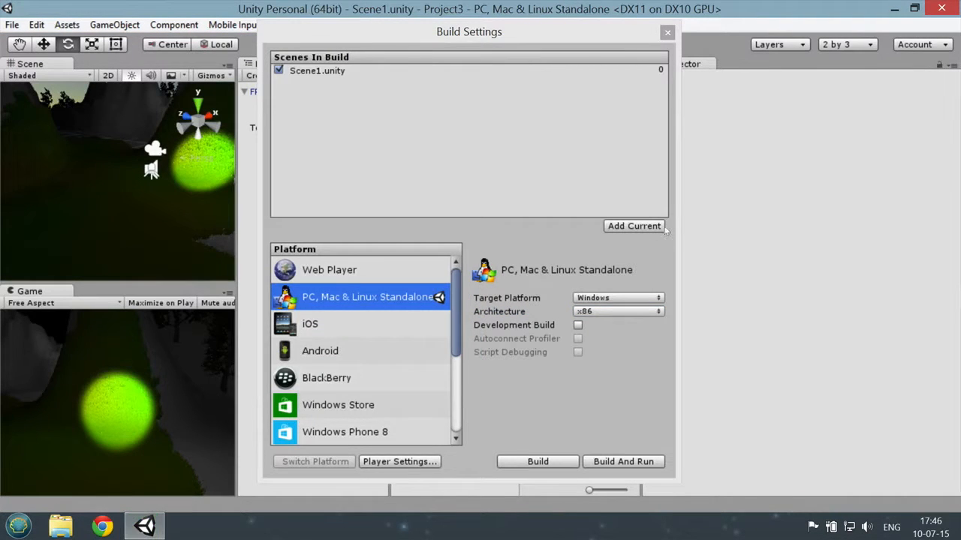
click(313, 71)
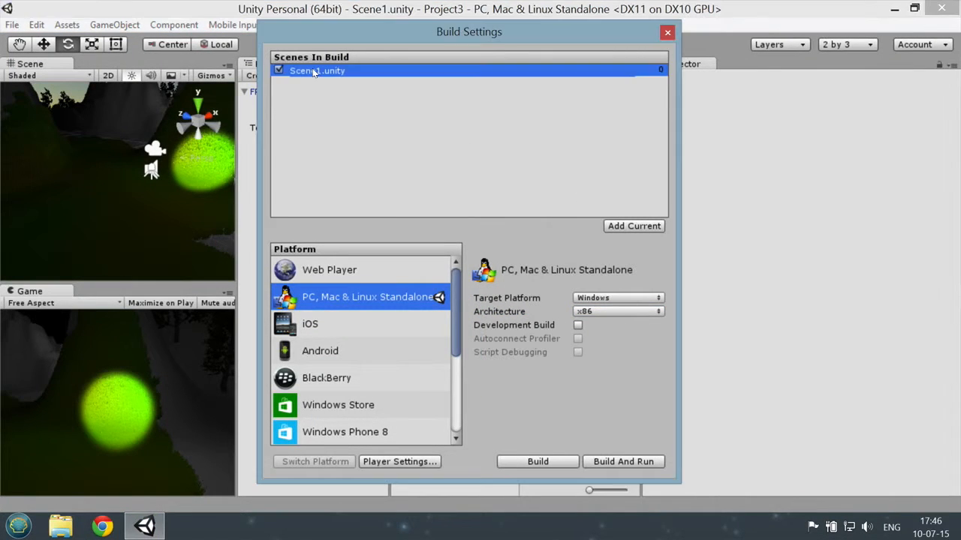
Step: Build and run the game, saving it as executable1 in the Project3 folder
click(618, 462)
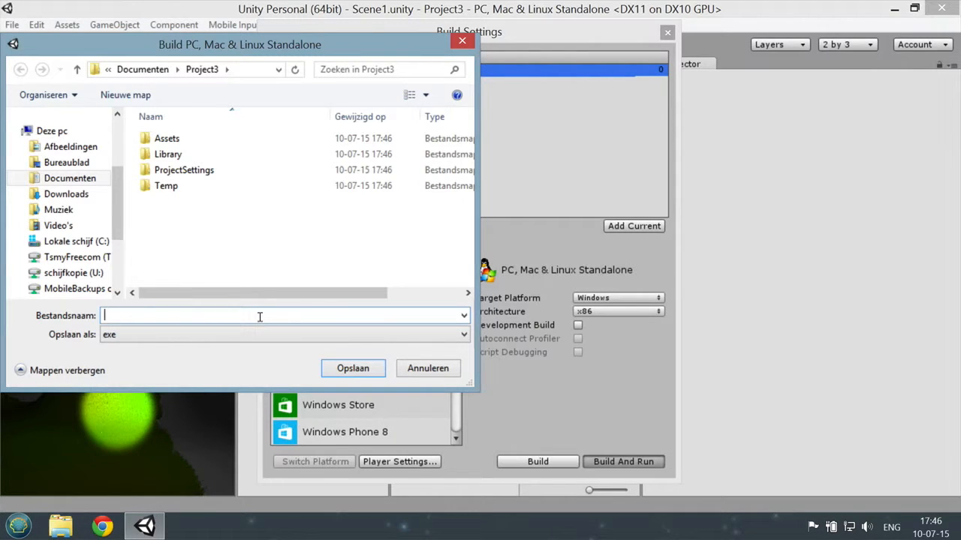
text(executable1)
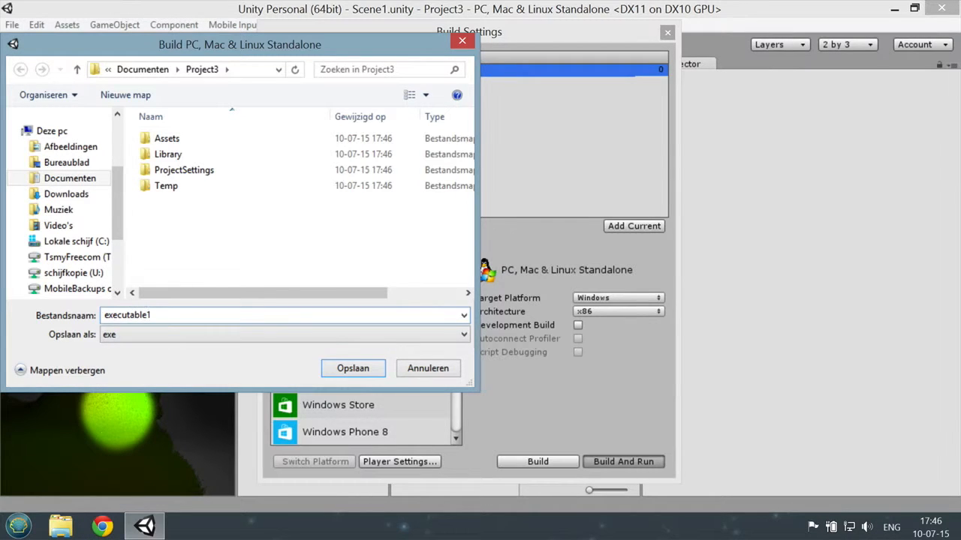
click(343, 367)
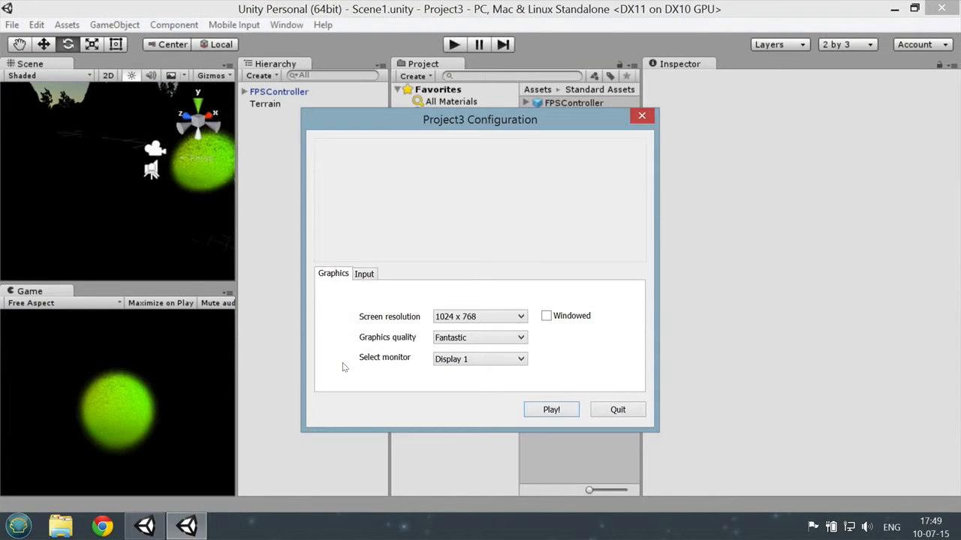
Step: Set the built game's screen resolution to 1920 x 1080 and start playing it
drag(480, 128, 479, 109)
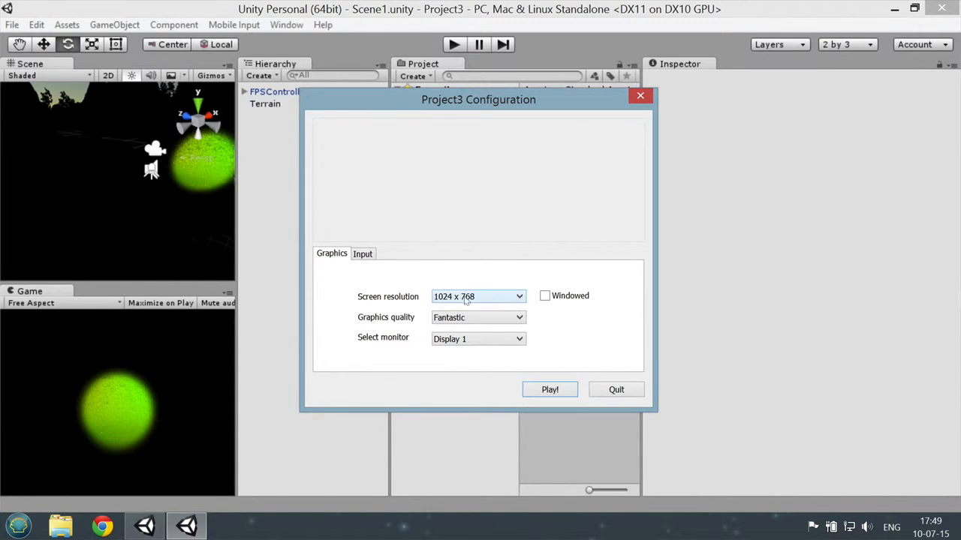
click(519, 297)
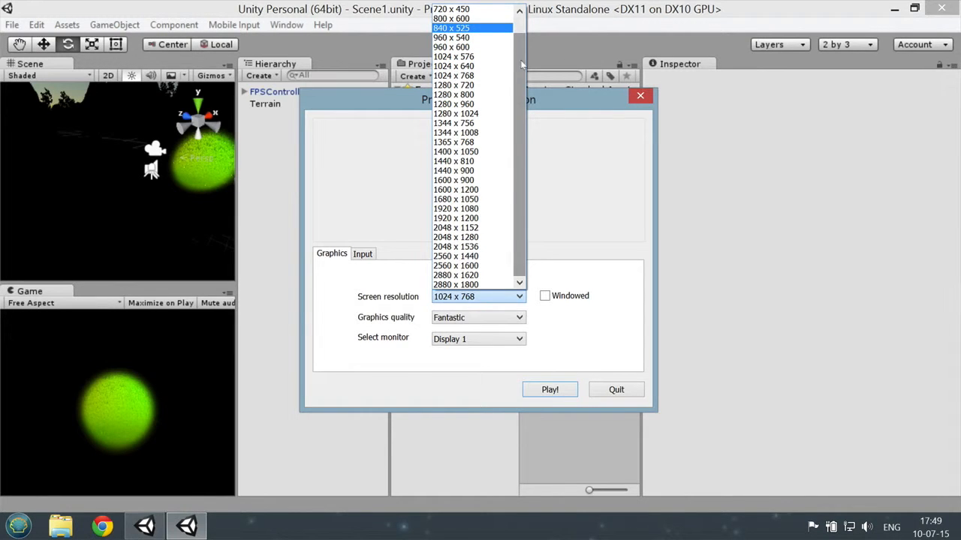
scroll(522, 39, up, 1)
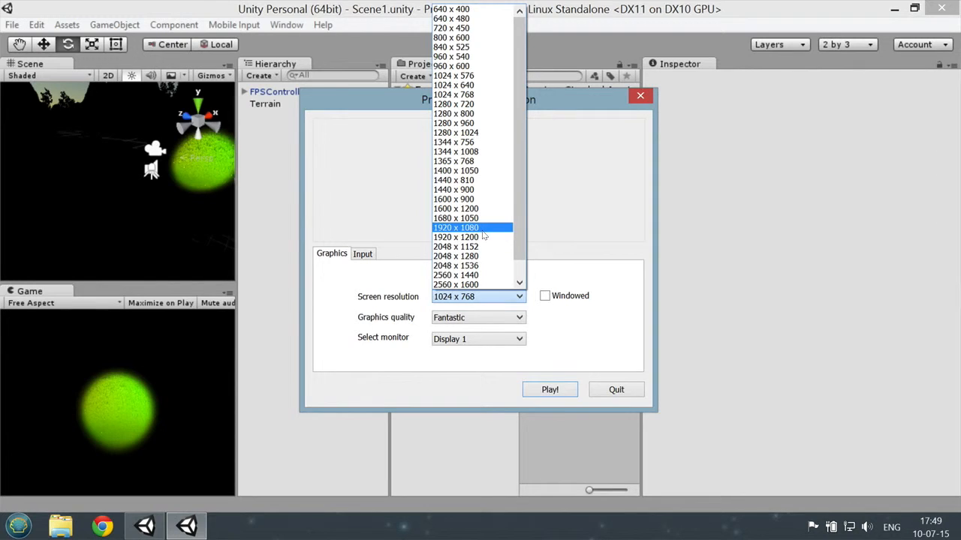
click(475, 232)
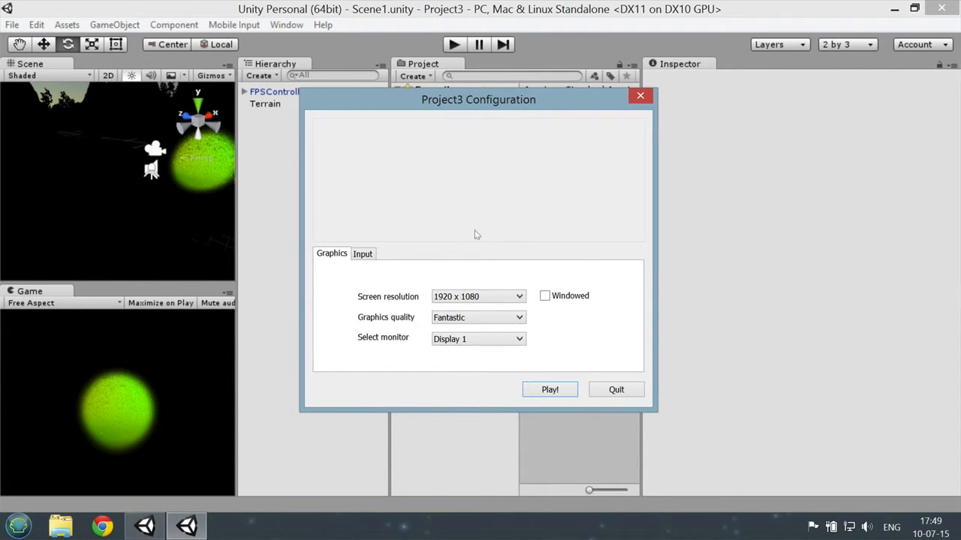
click(551, 392)
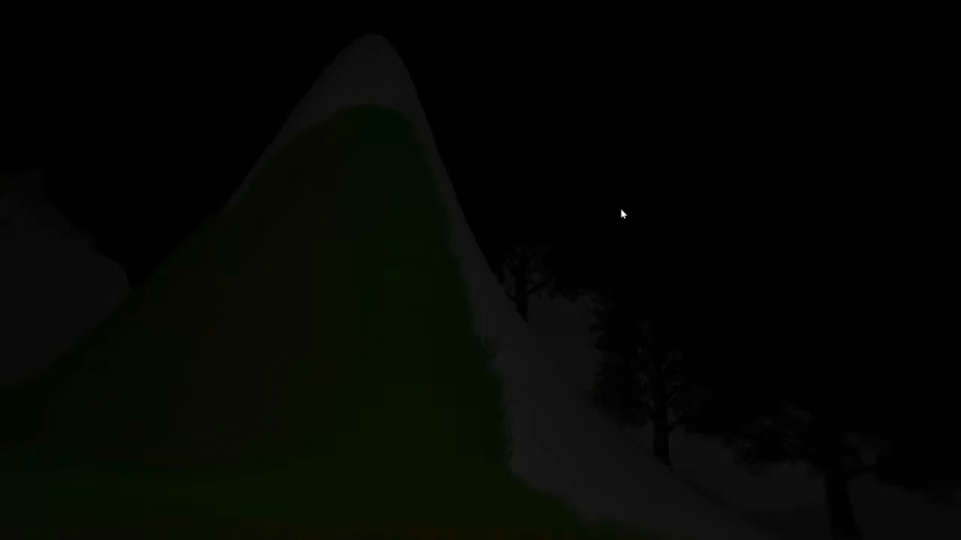
Step: Walk through the built game's forest and grassy hills to check the spotlight in the dark
key(w)
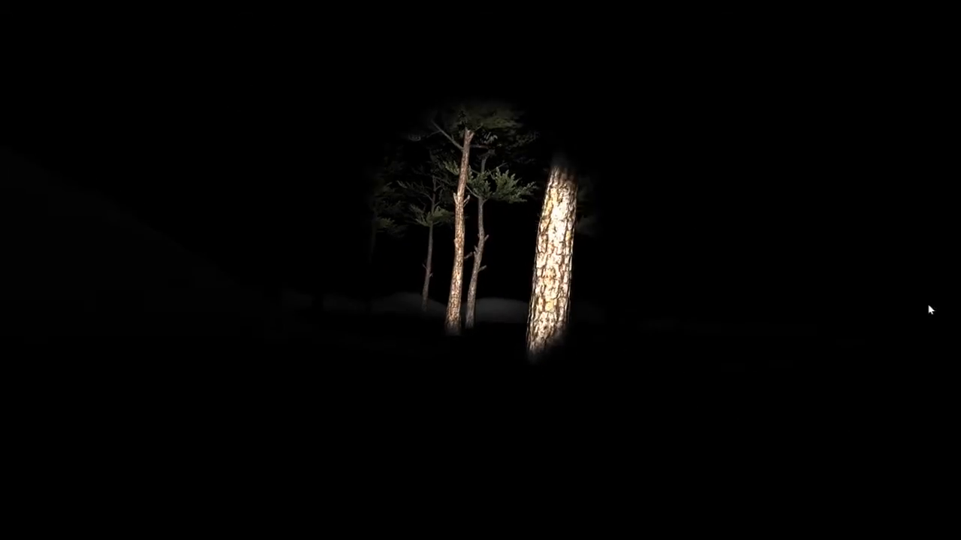
key(w)
key(w)
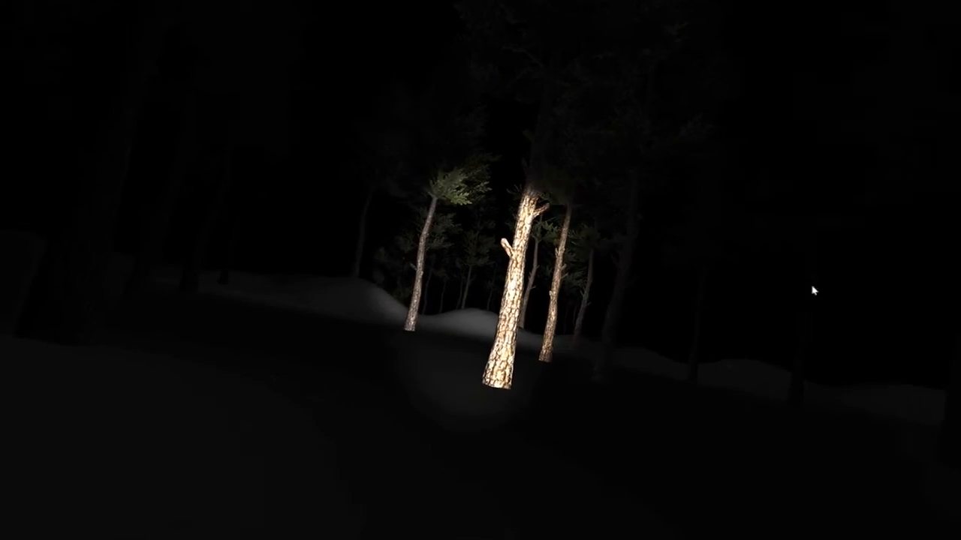
key(w)
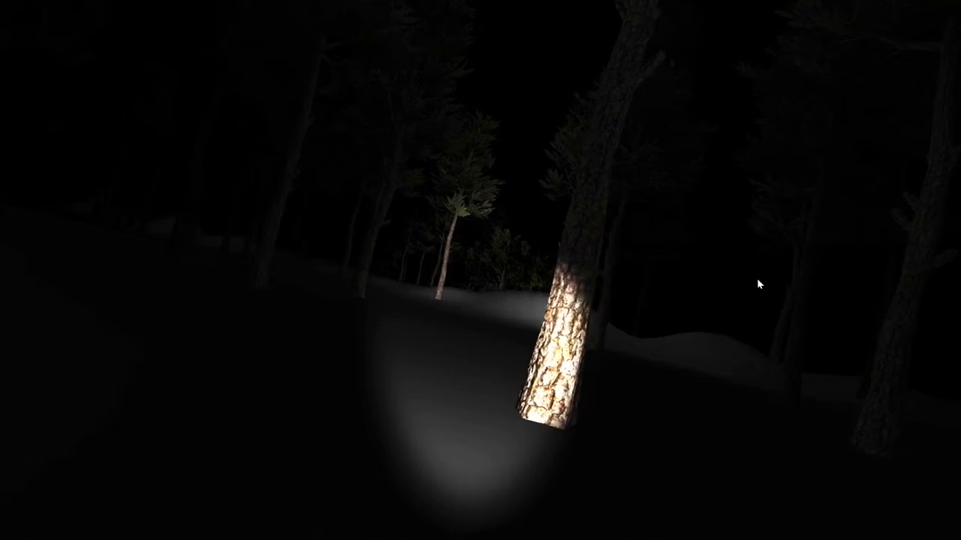
key(w)
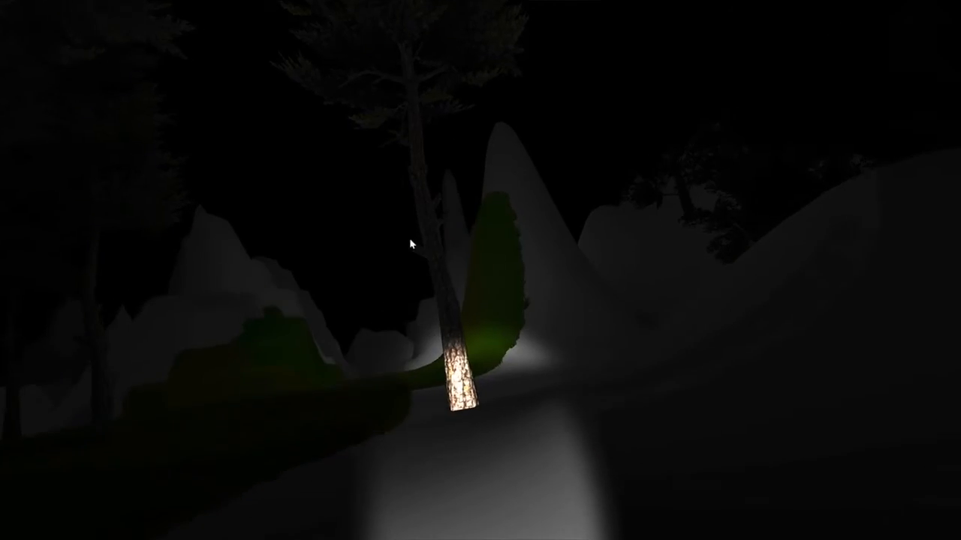
key(w)
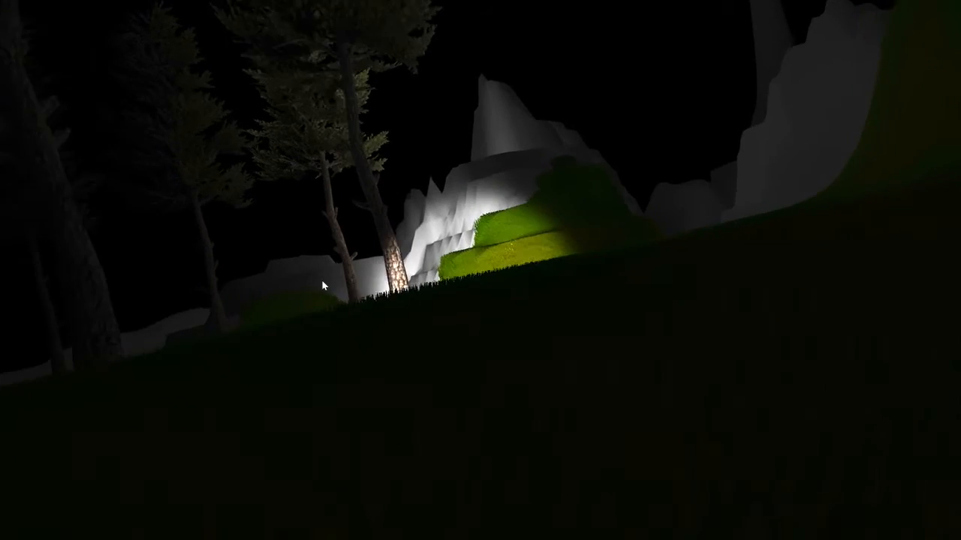
key(w)
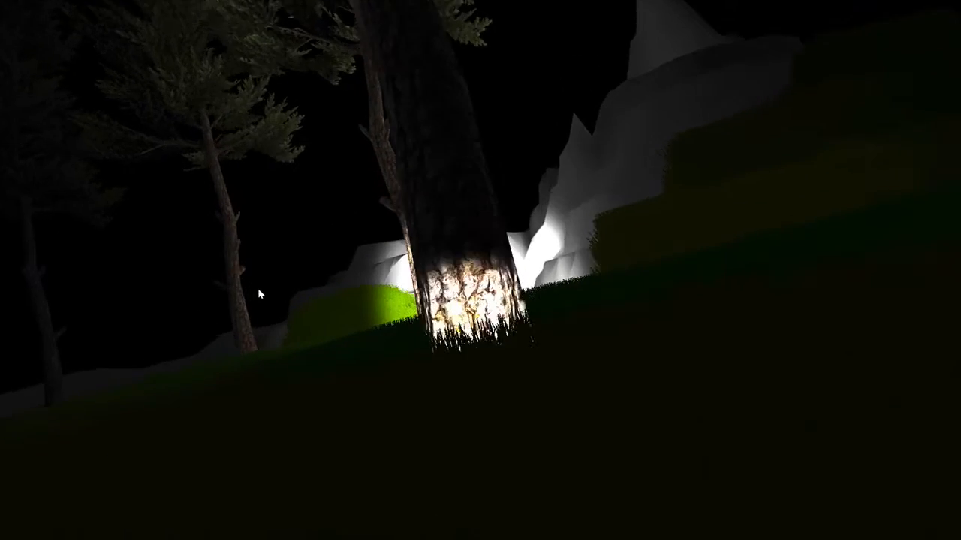
key(w)
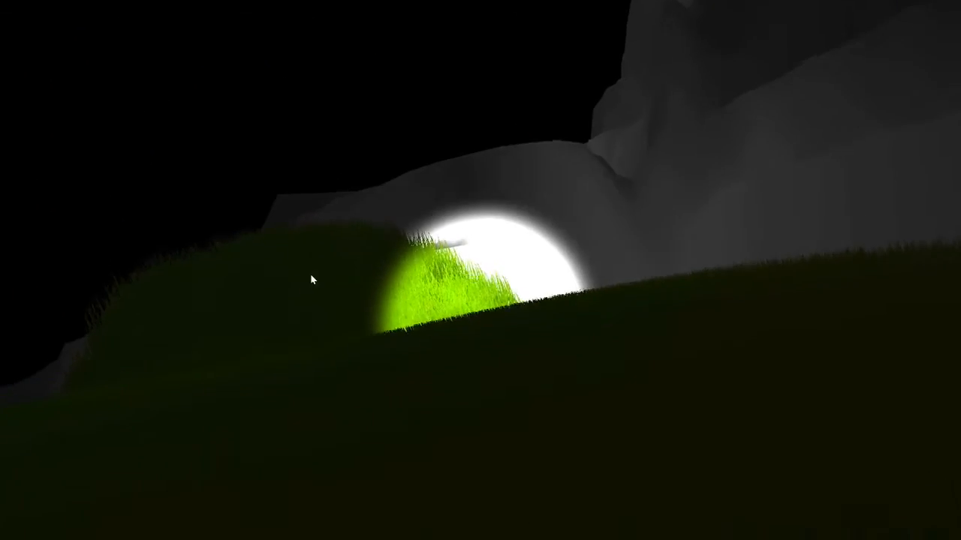
key(w)
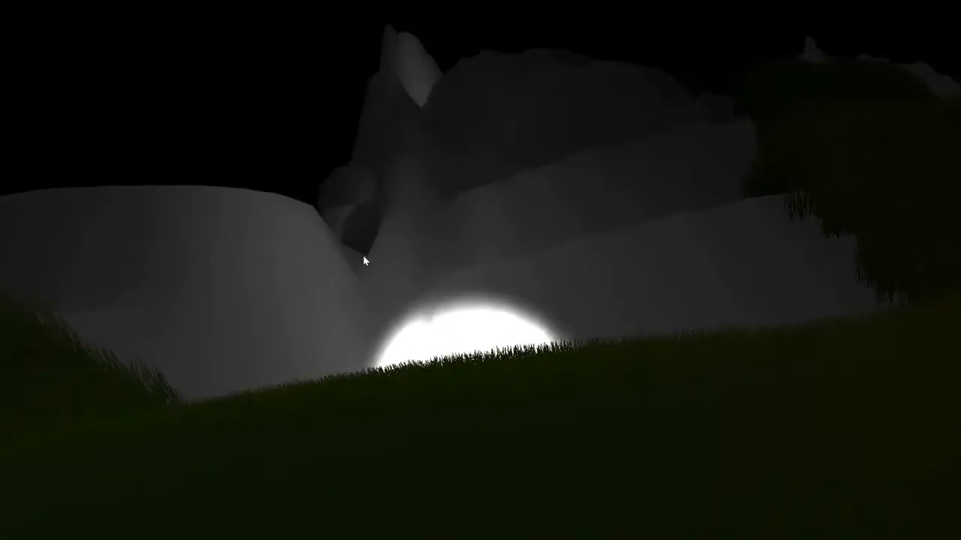
key(w)
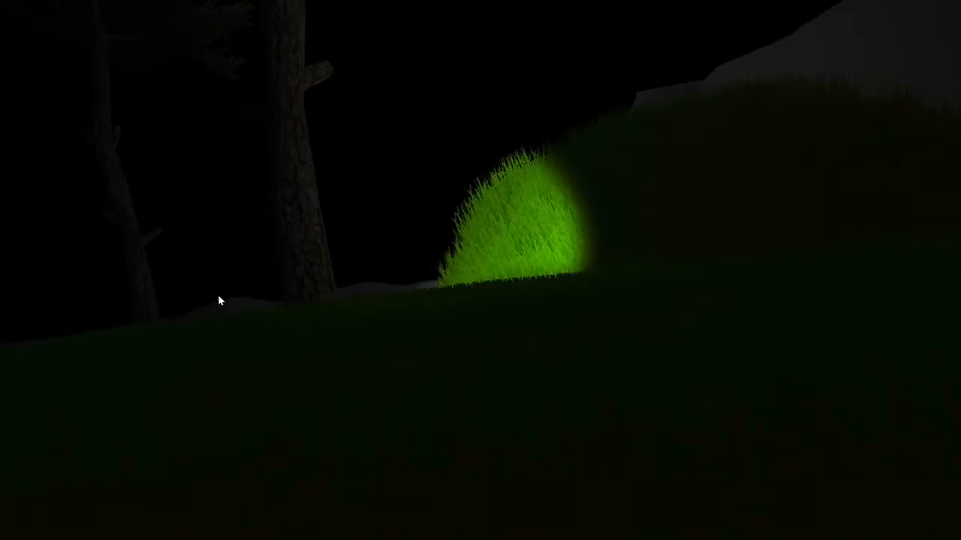
key(w)
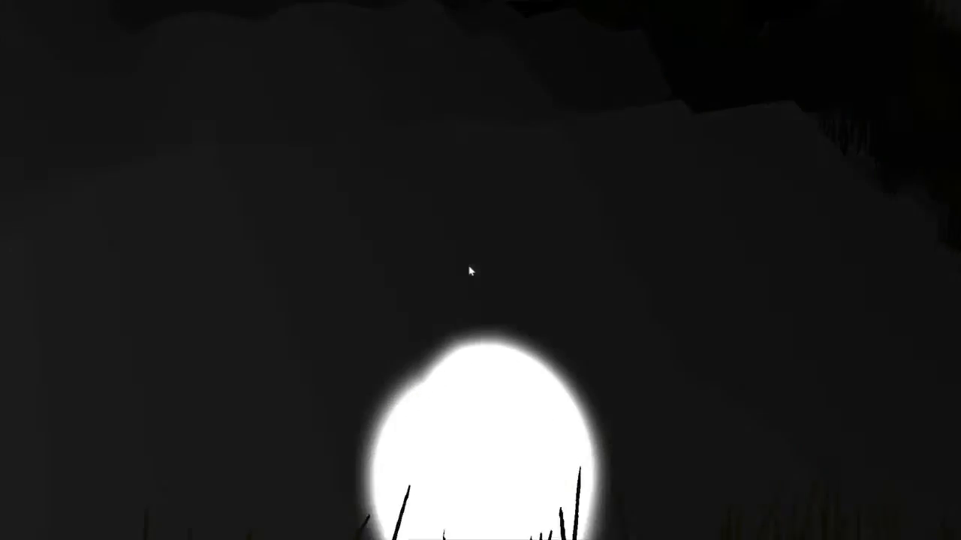
key(w)
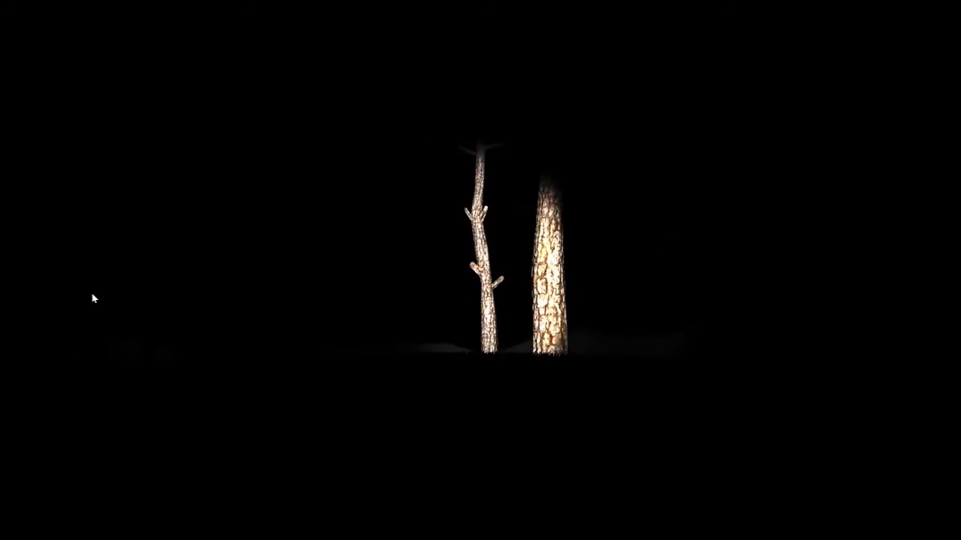
key(w)
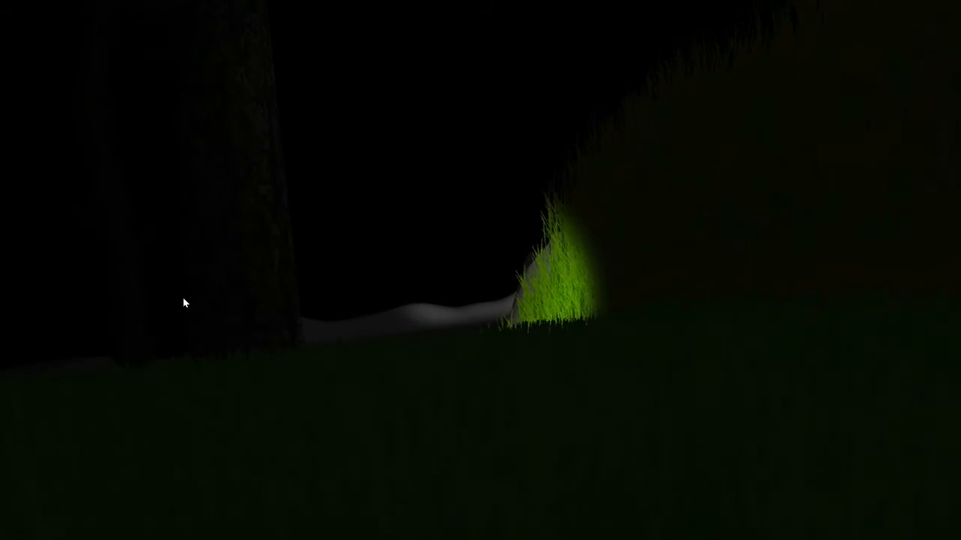
key(w)
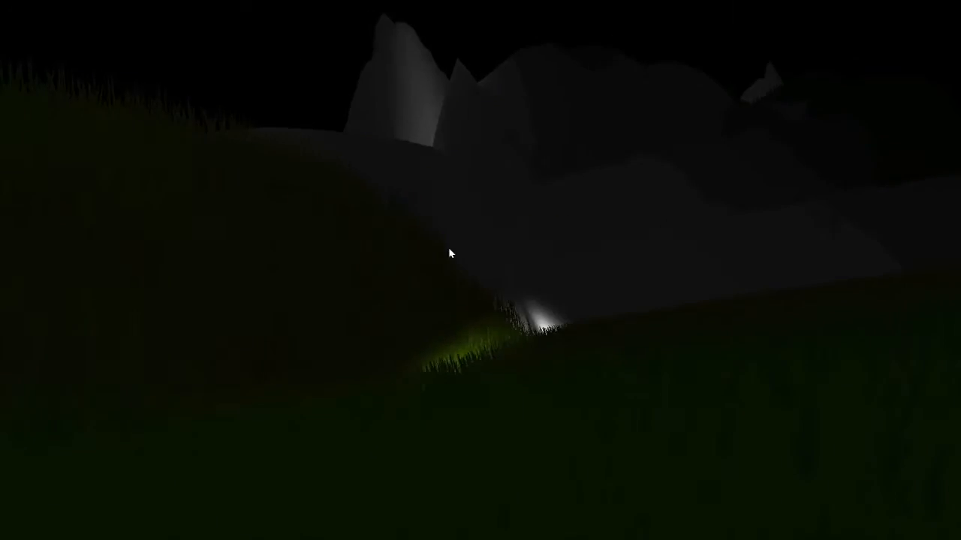
key(w)
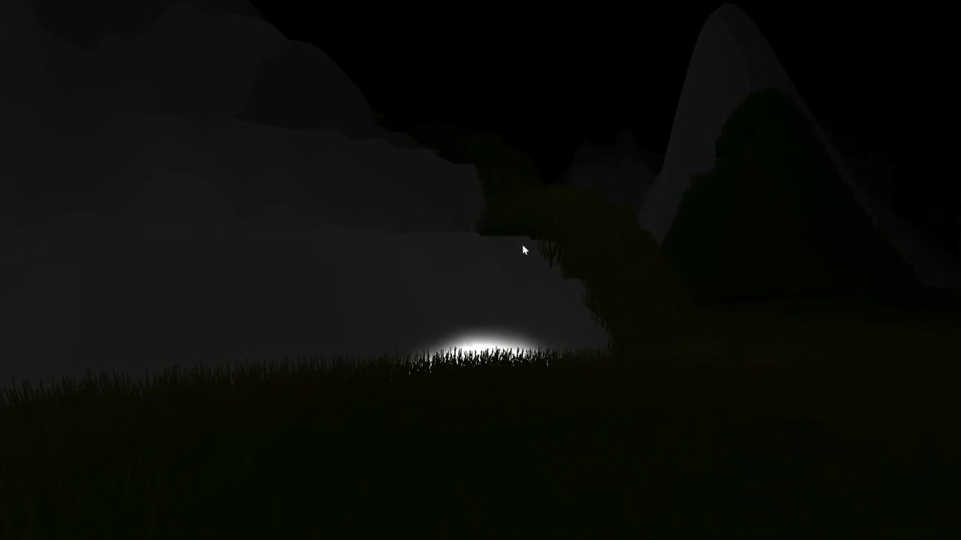